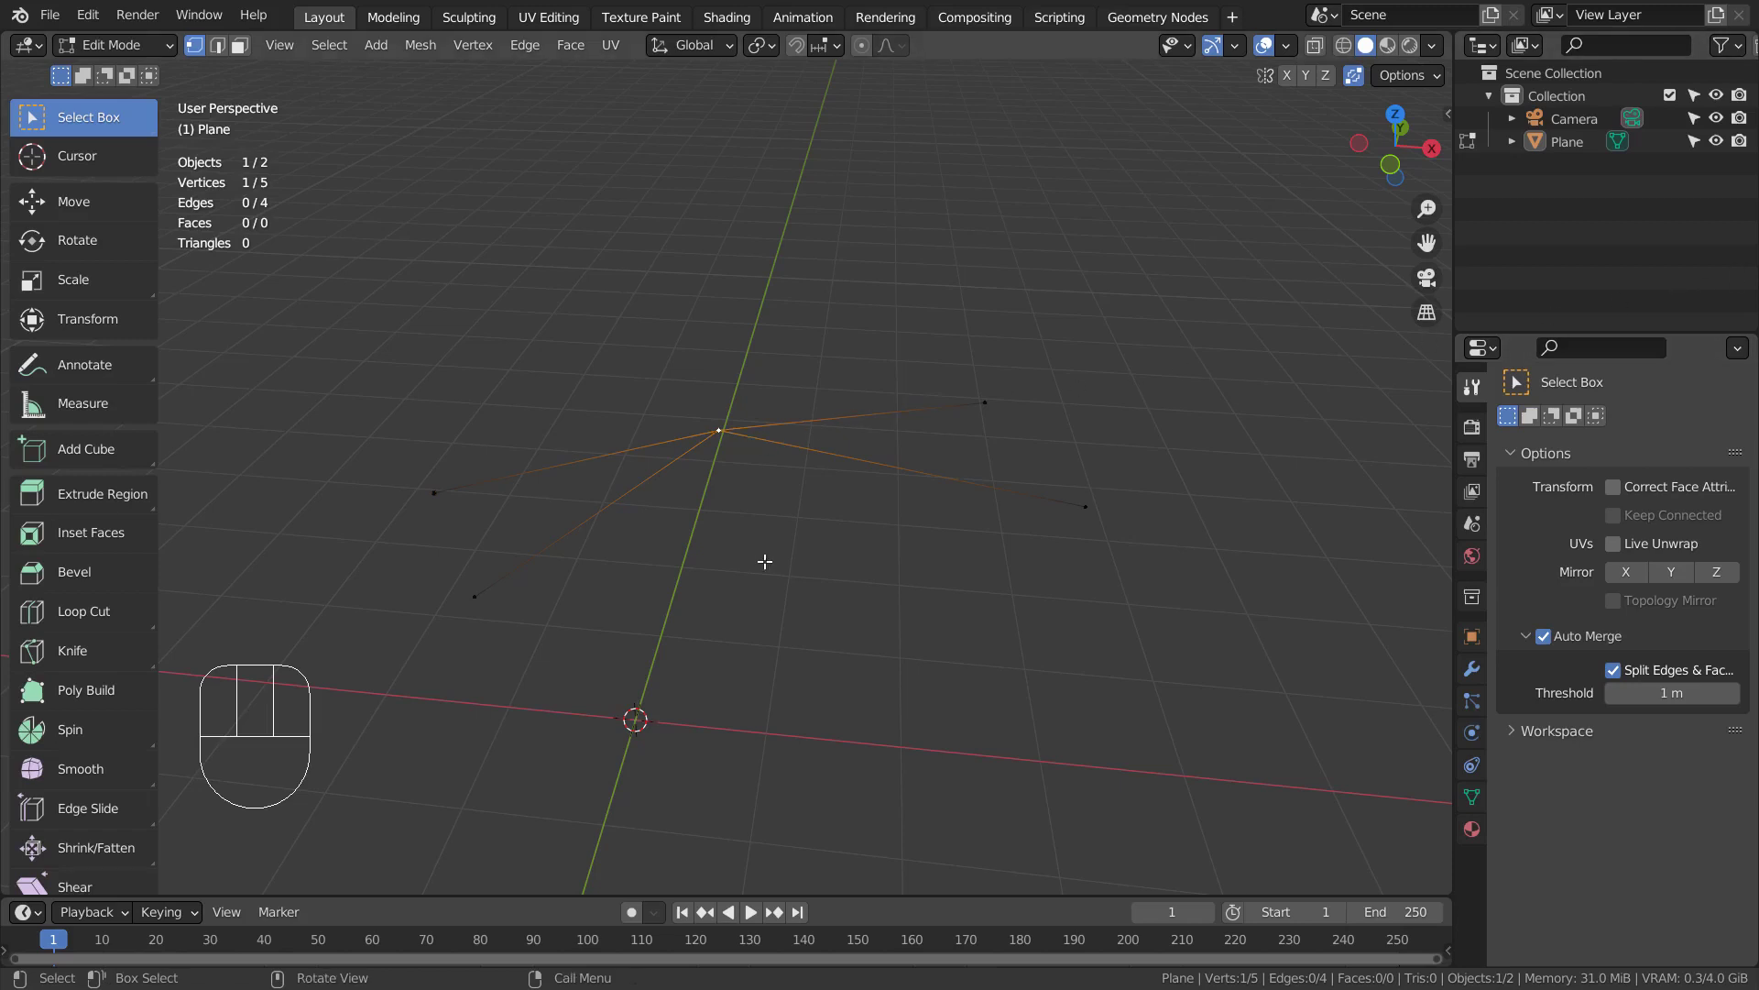
Raise the star mesh's centre vertex along the Z axis.
left_click(747, 507)
left_click(723, 424)
key("g")
key("z")
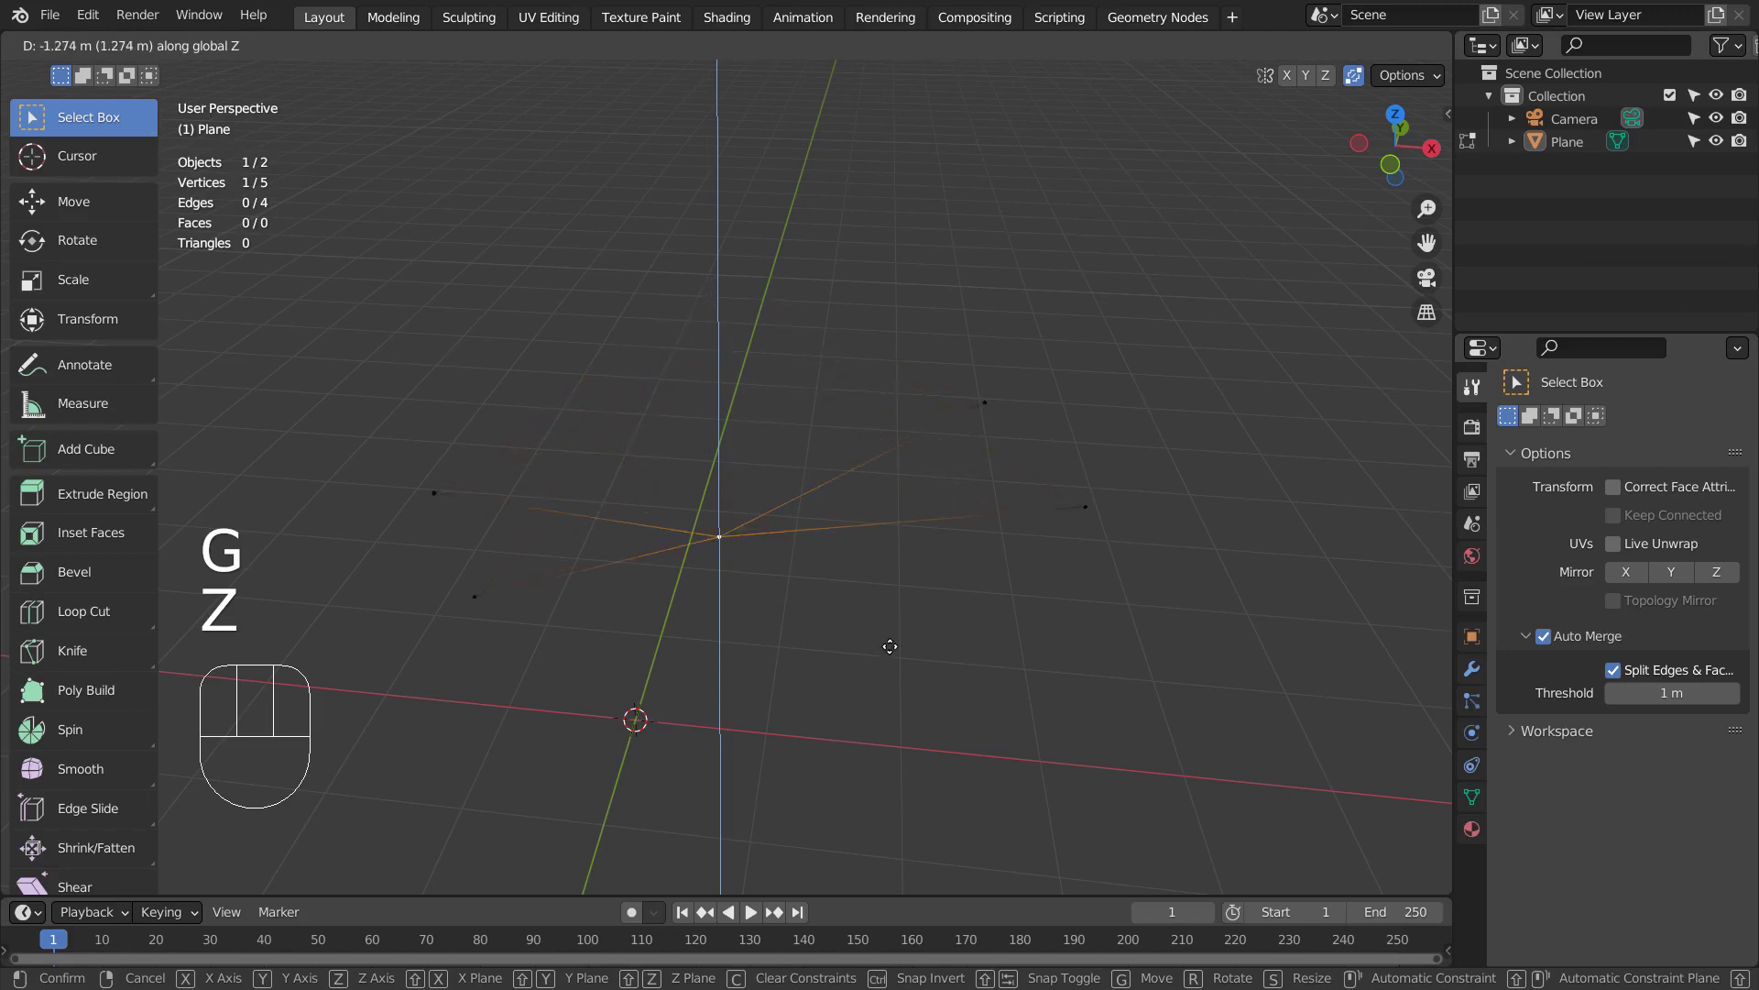
left_click(1017, 477)
middle_click_drag(1017, 477, 823, 538)
Back in Object Mode, delete the star-shaped Plane object.
key("Tab")
left_click(791, 442)
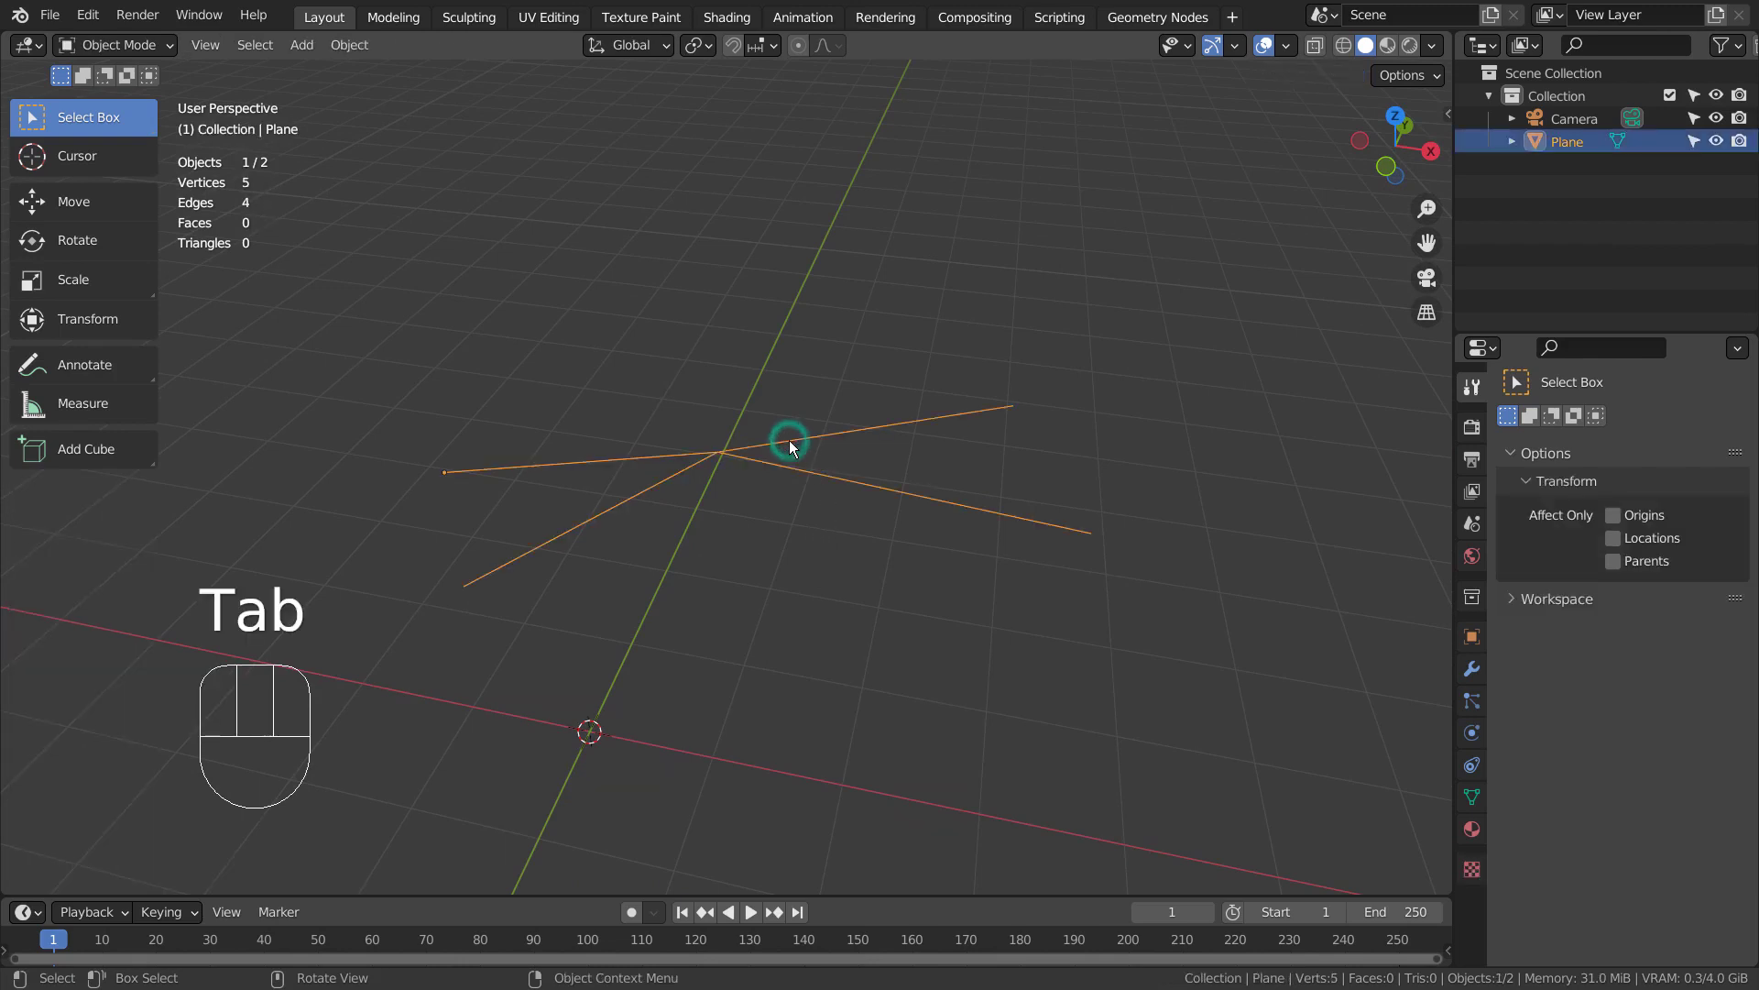
key("x")
left_click(789, 440)
middle_click_drag(691, 678, 782, 419, "shift")
Add a new Plane mesh to the scene.
key("shift+a")
mouse_move(781, 412)
left_click(861, 405)
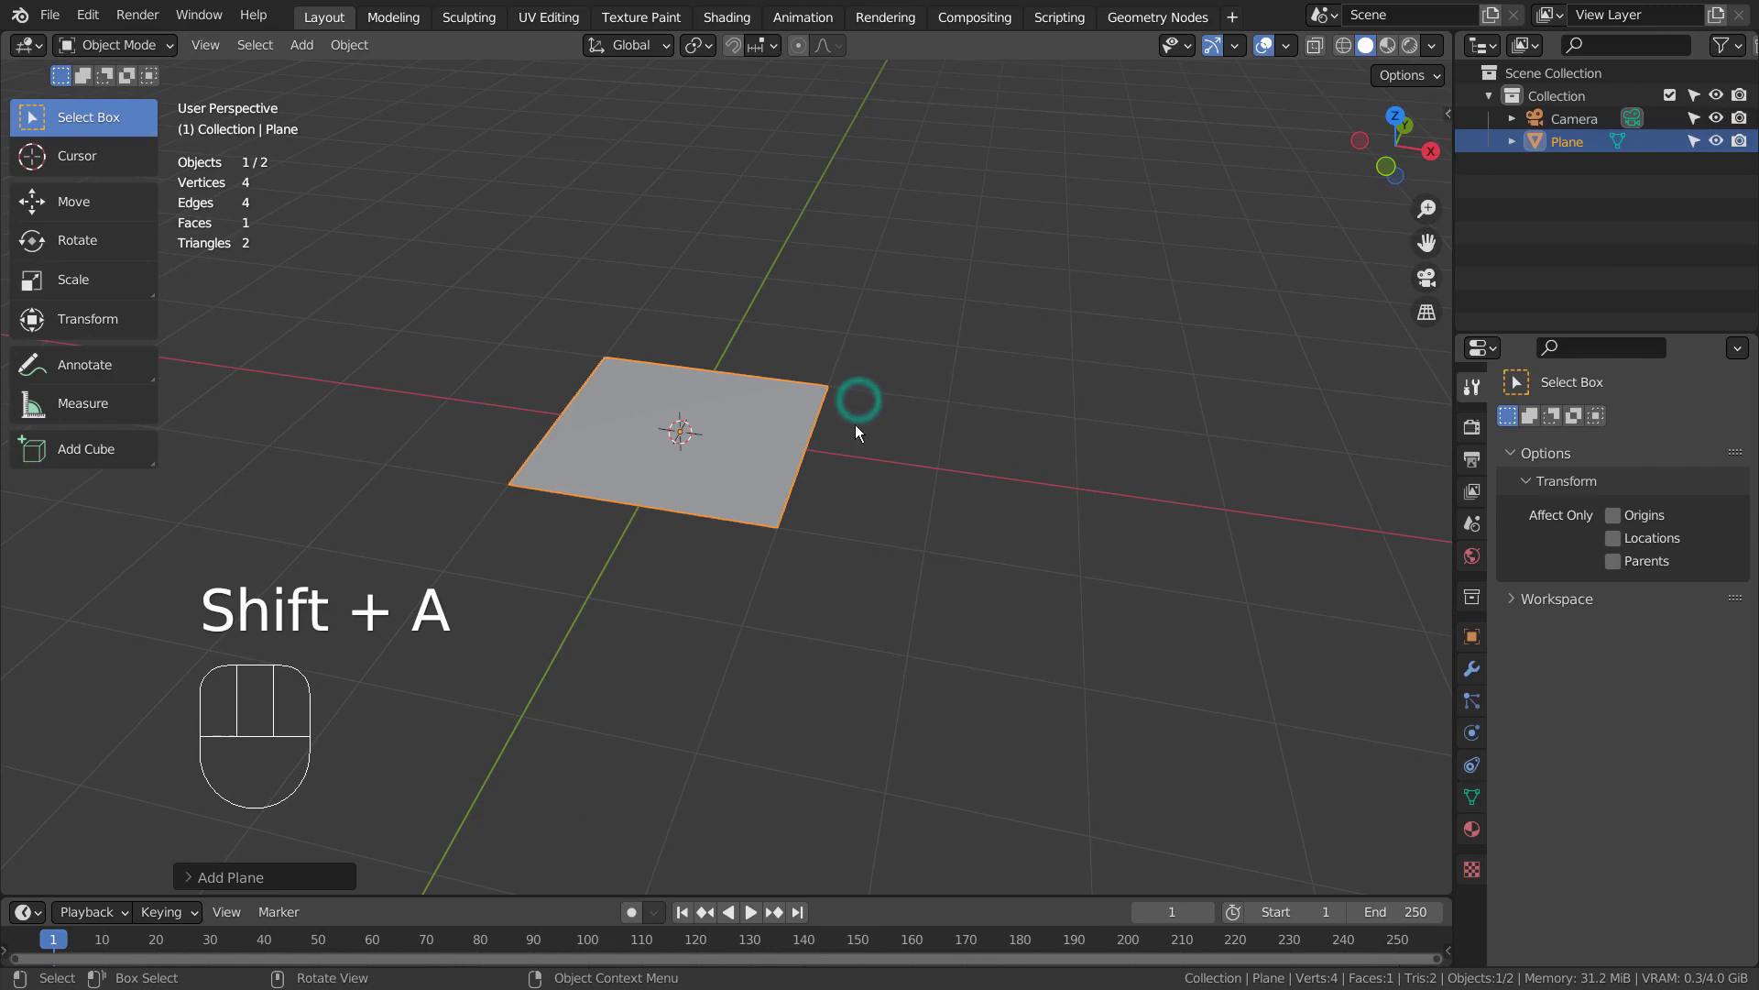
Merge the plane's vertices at centre and extrude one edge about 2 m along X.
key("Tab")
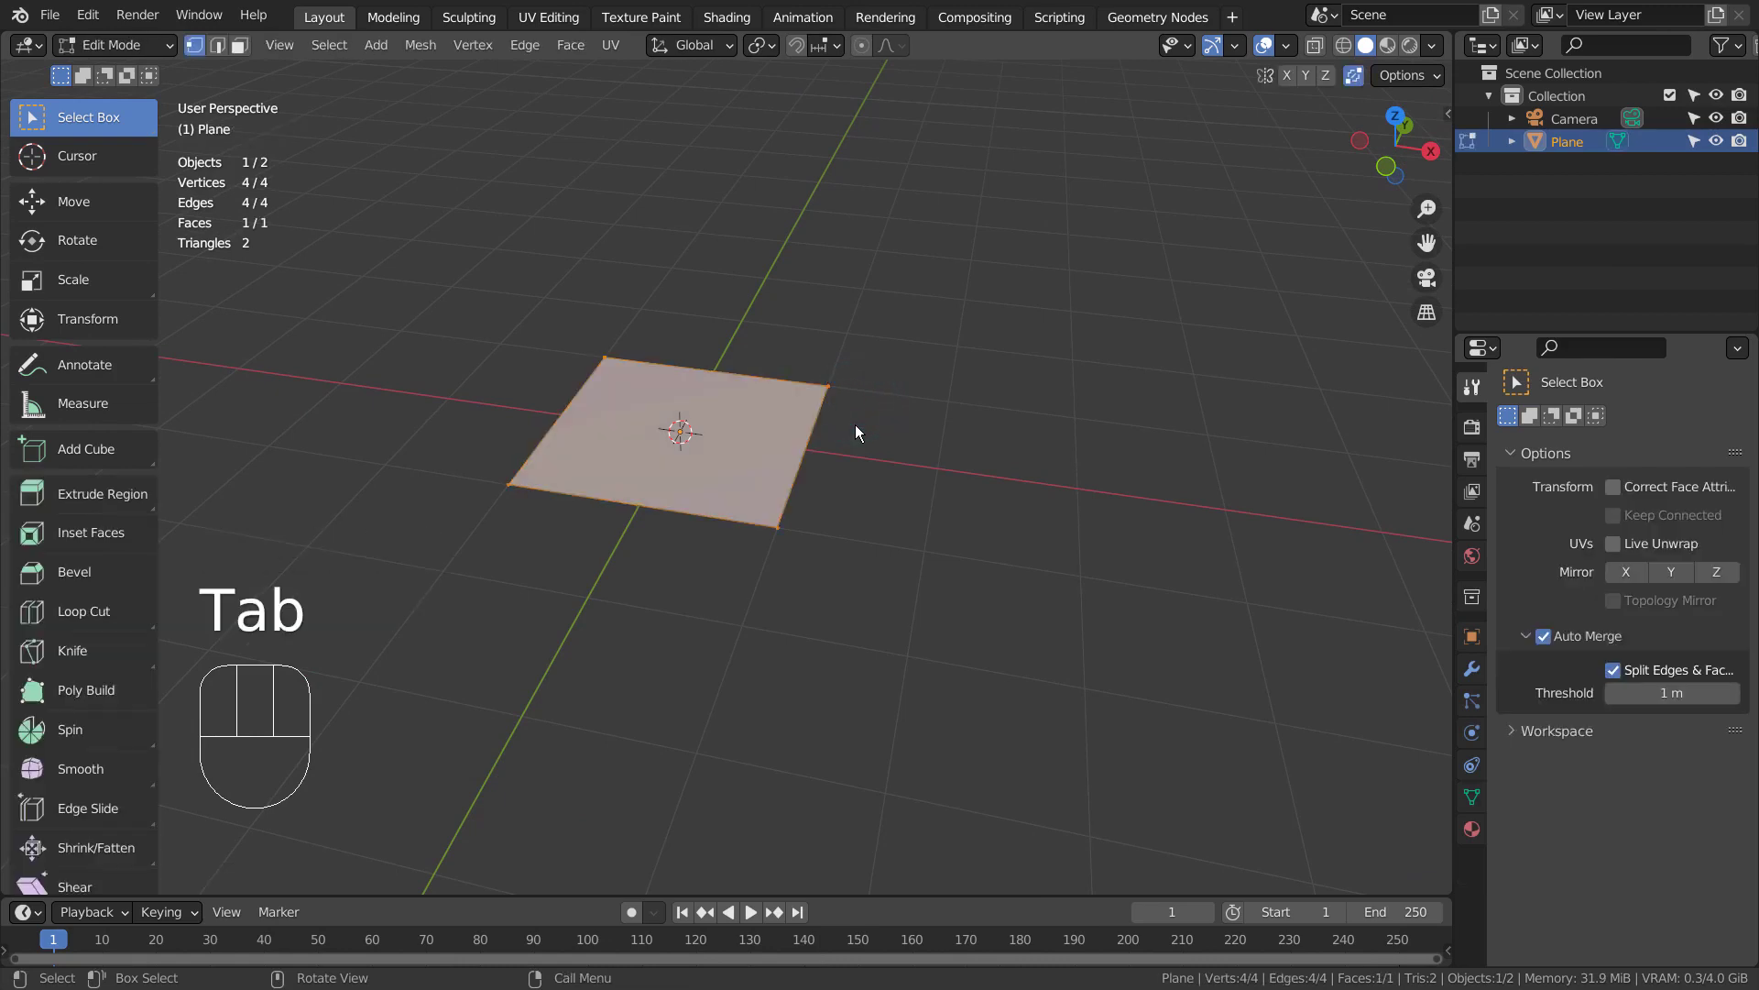
key("m")
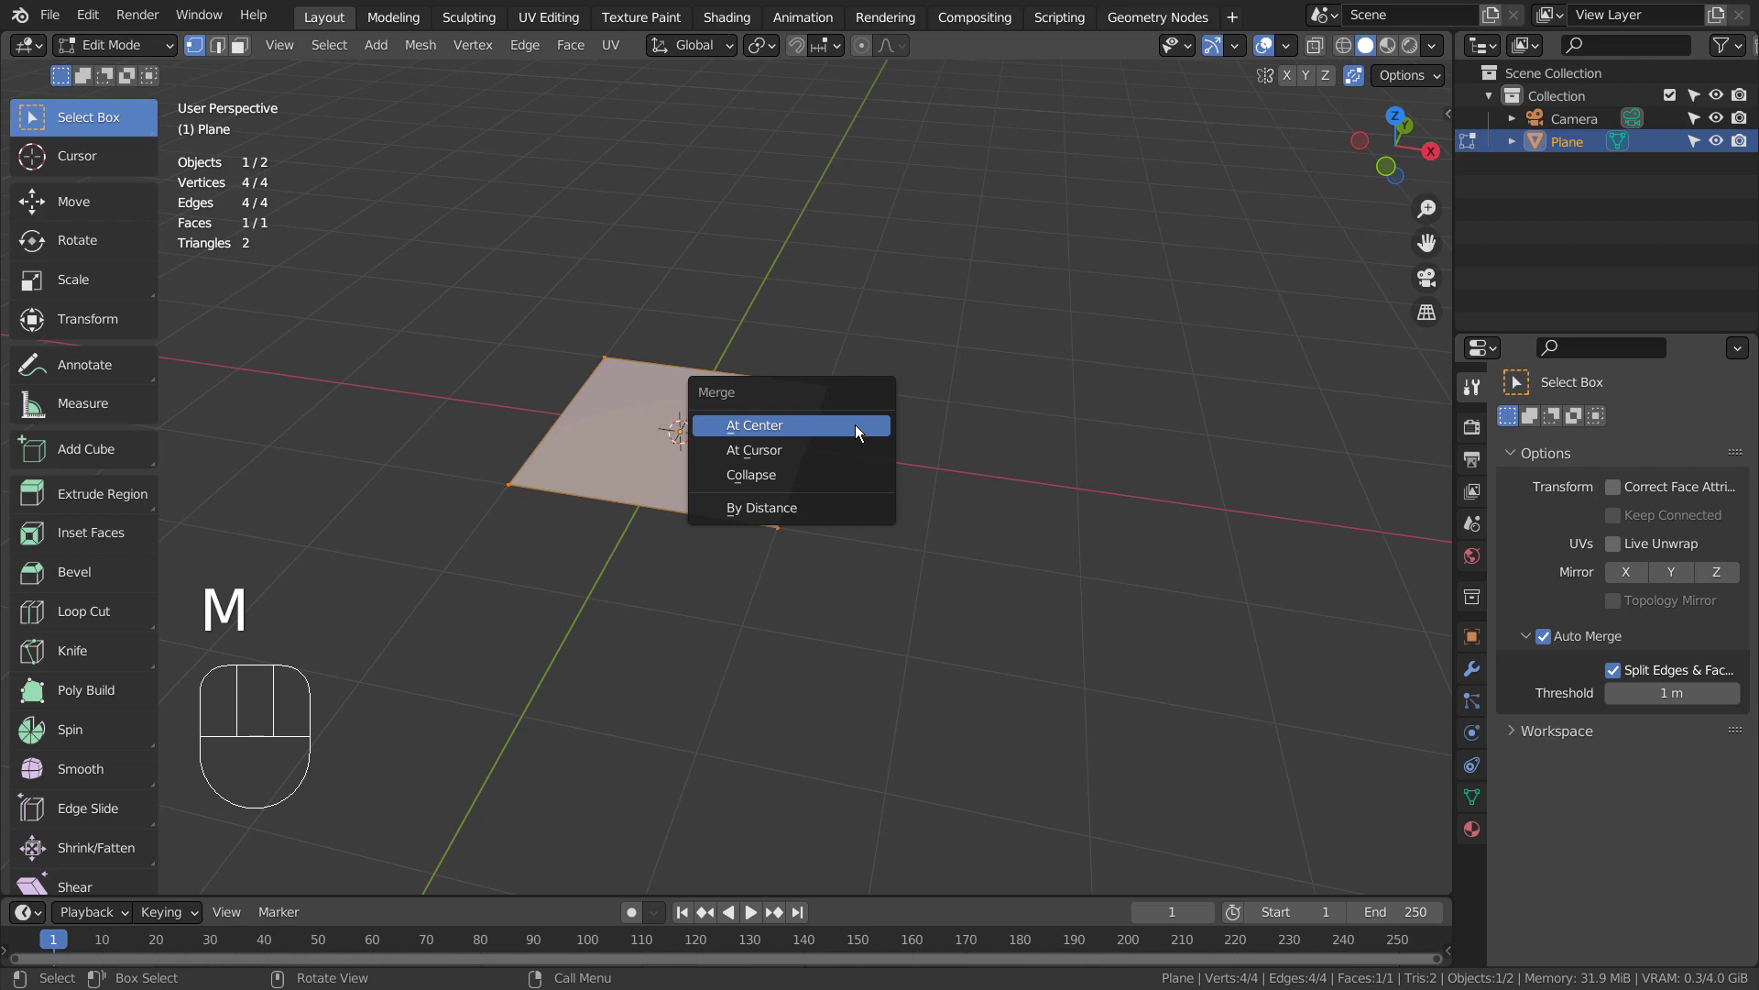
left_click(855, 425)
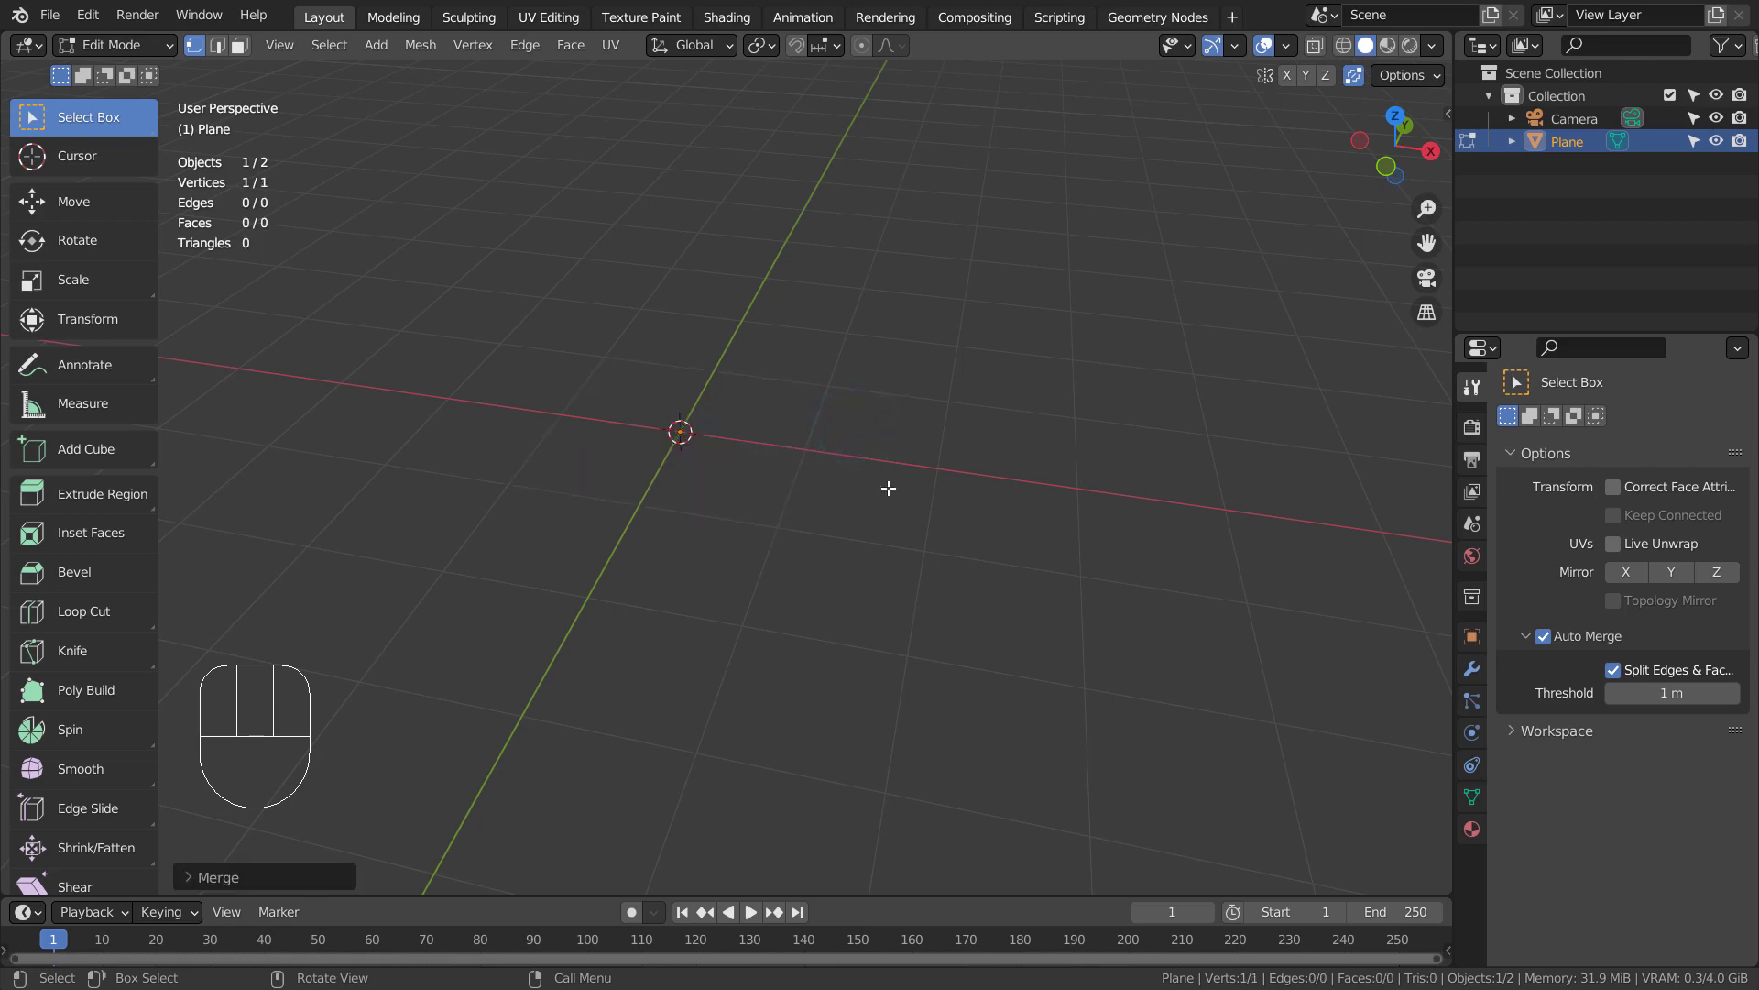
key("e")
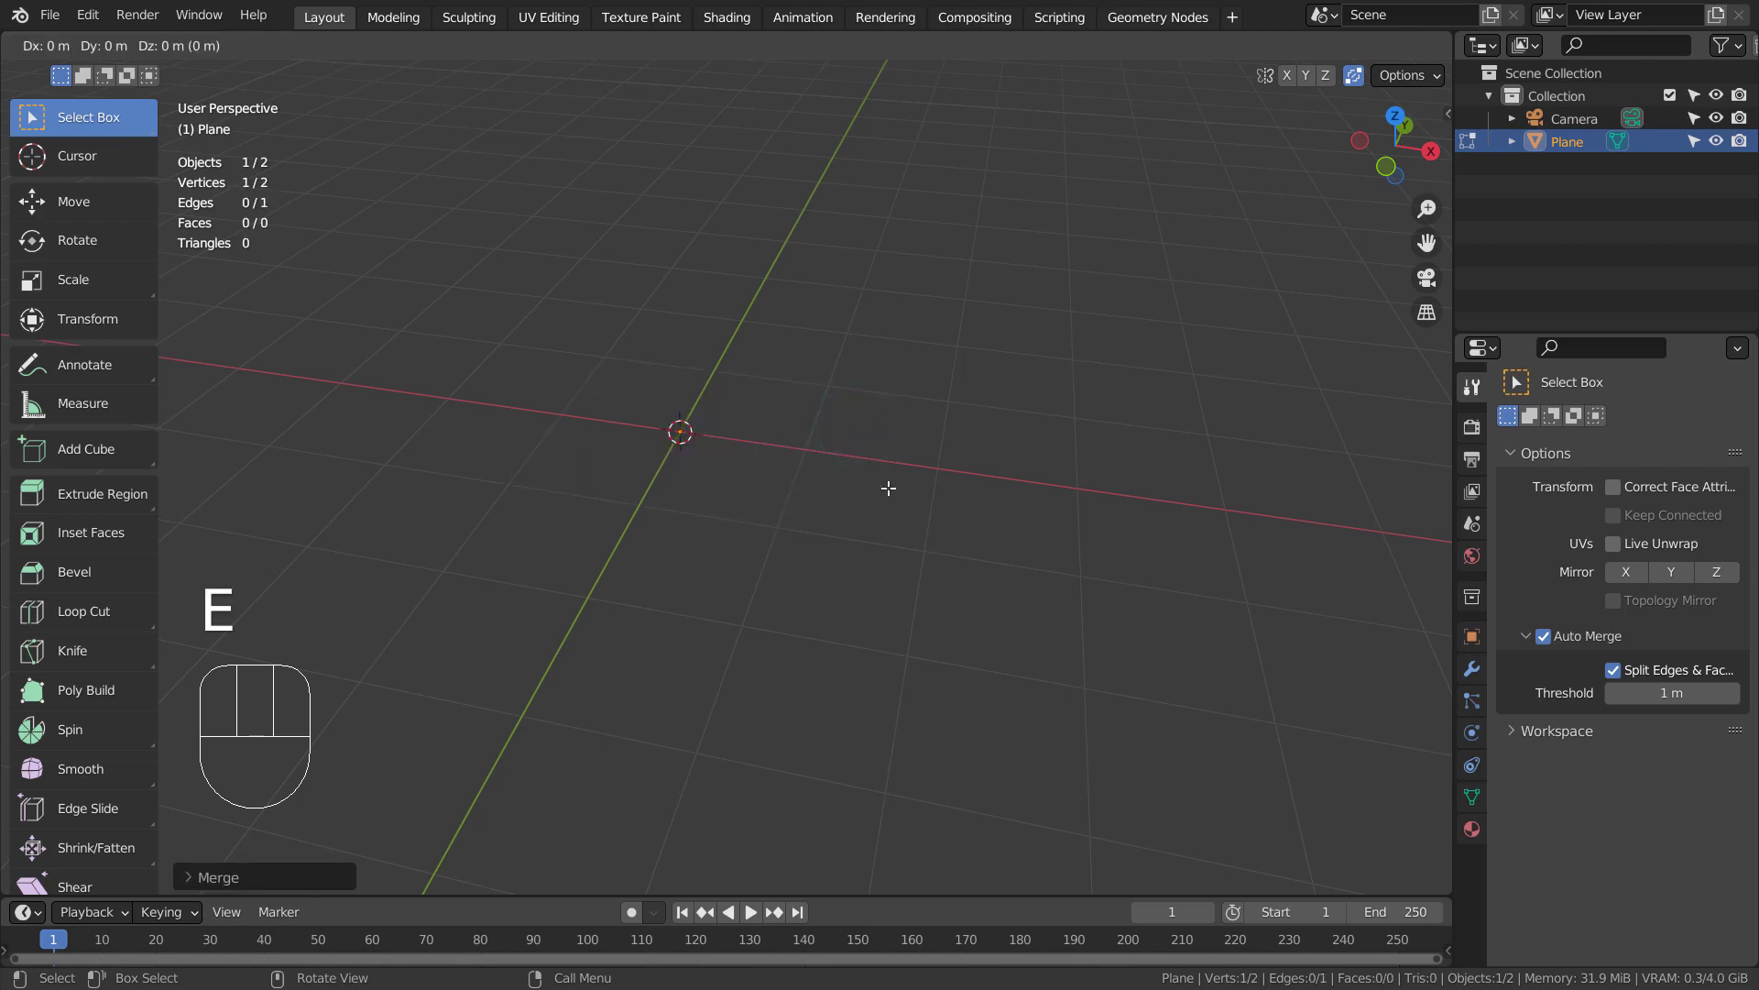
key("x")
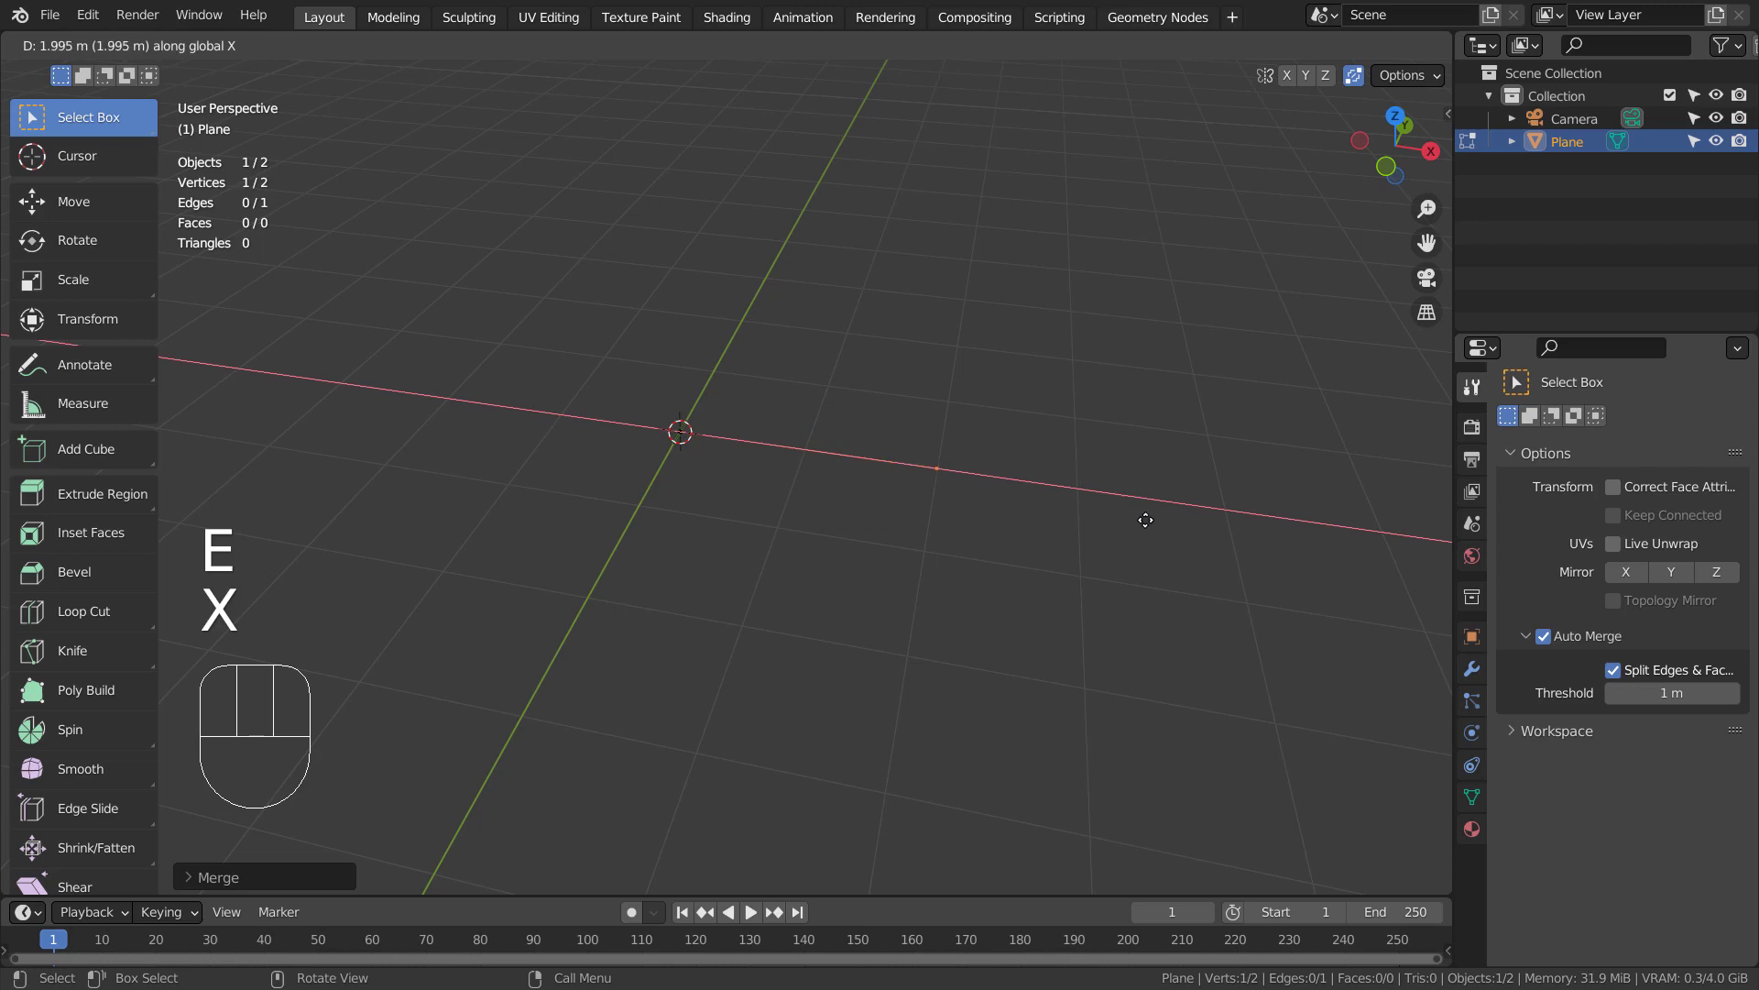
left_click(1146, 520)
key("Tab")
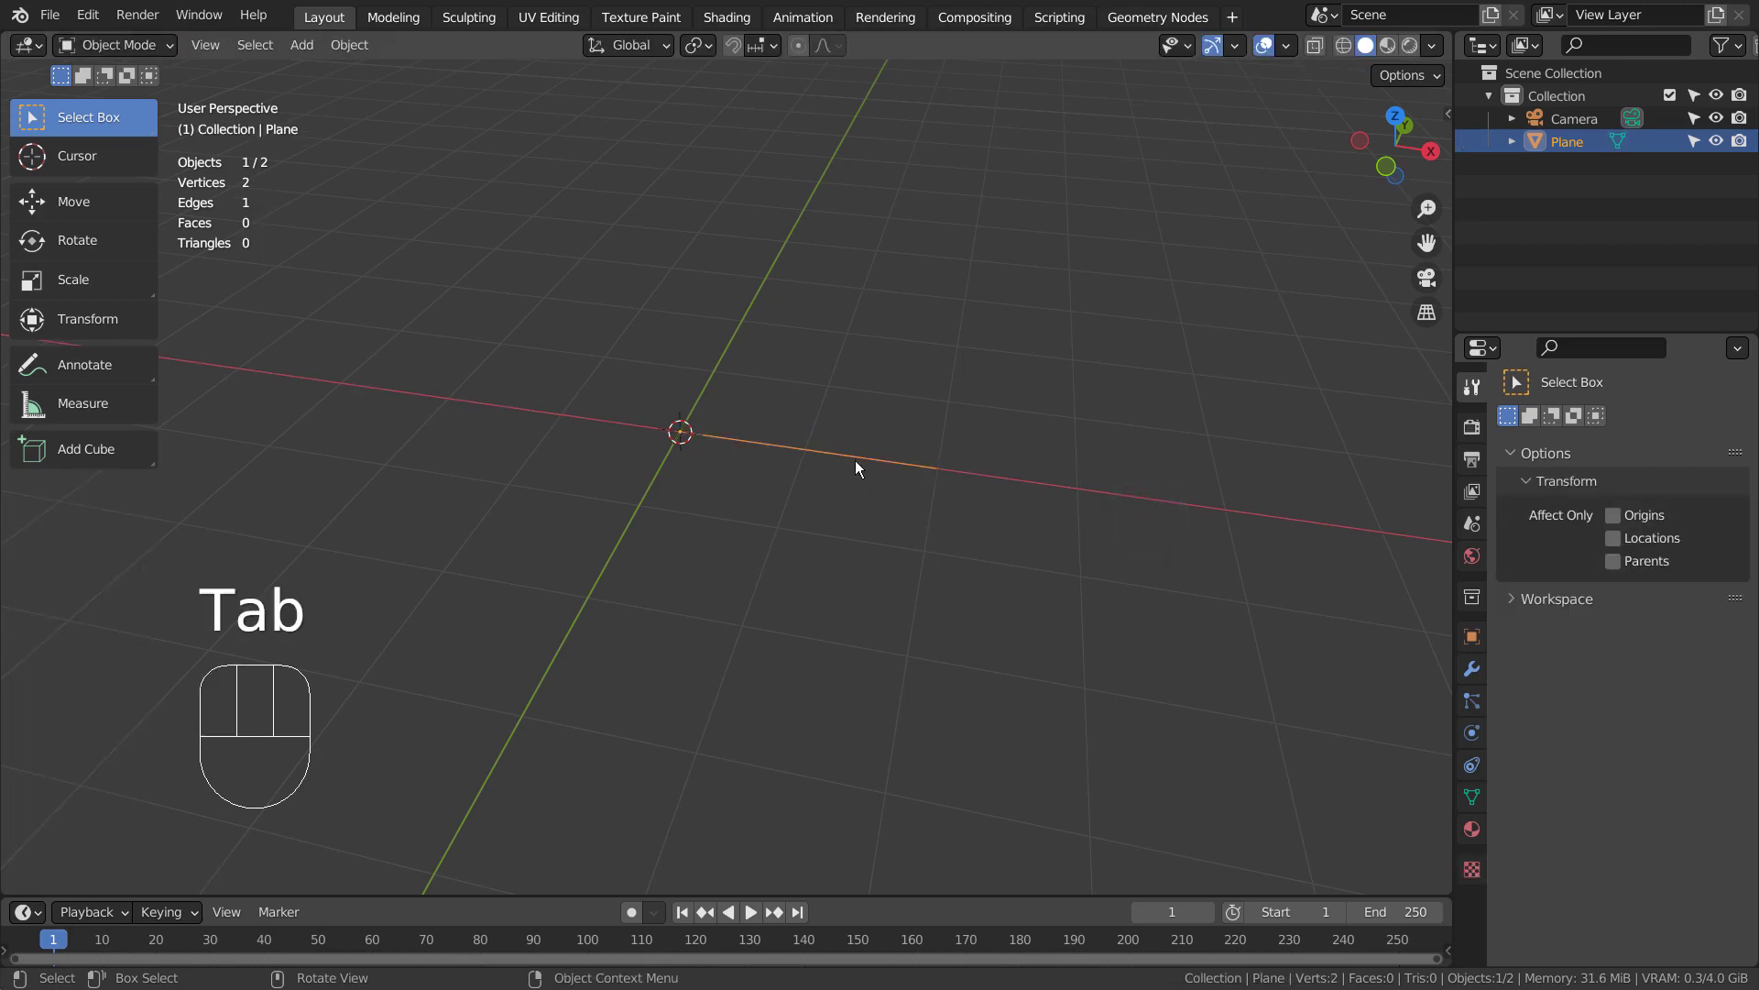
From top view, move the edge so it is centred on the origin.
key("KP_7")
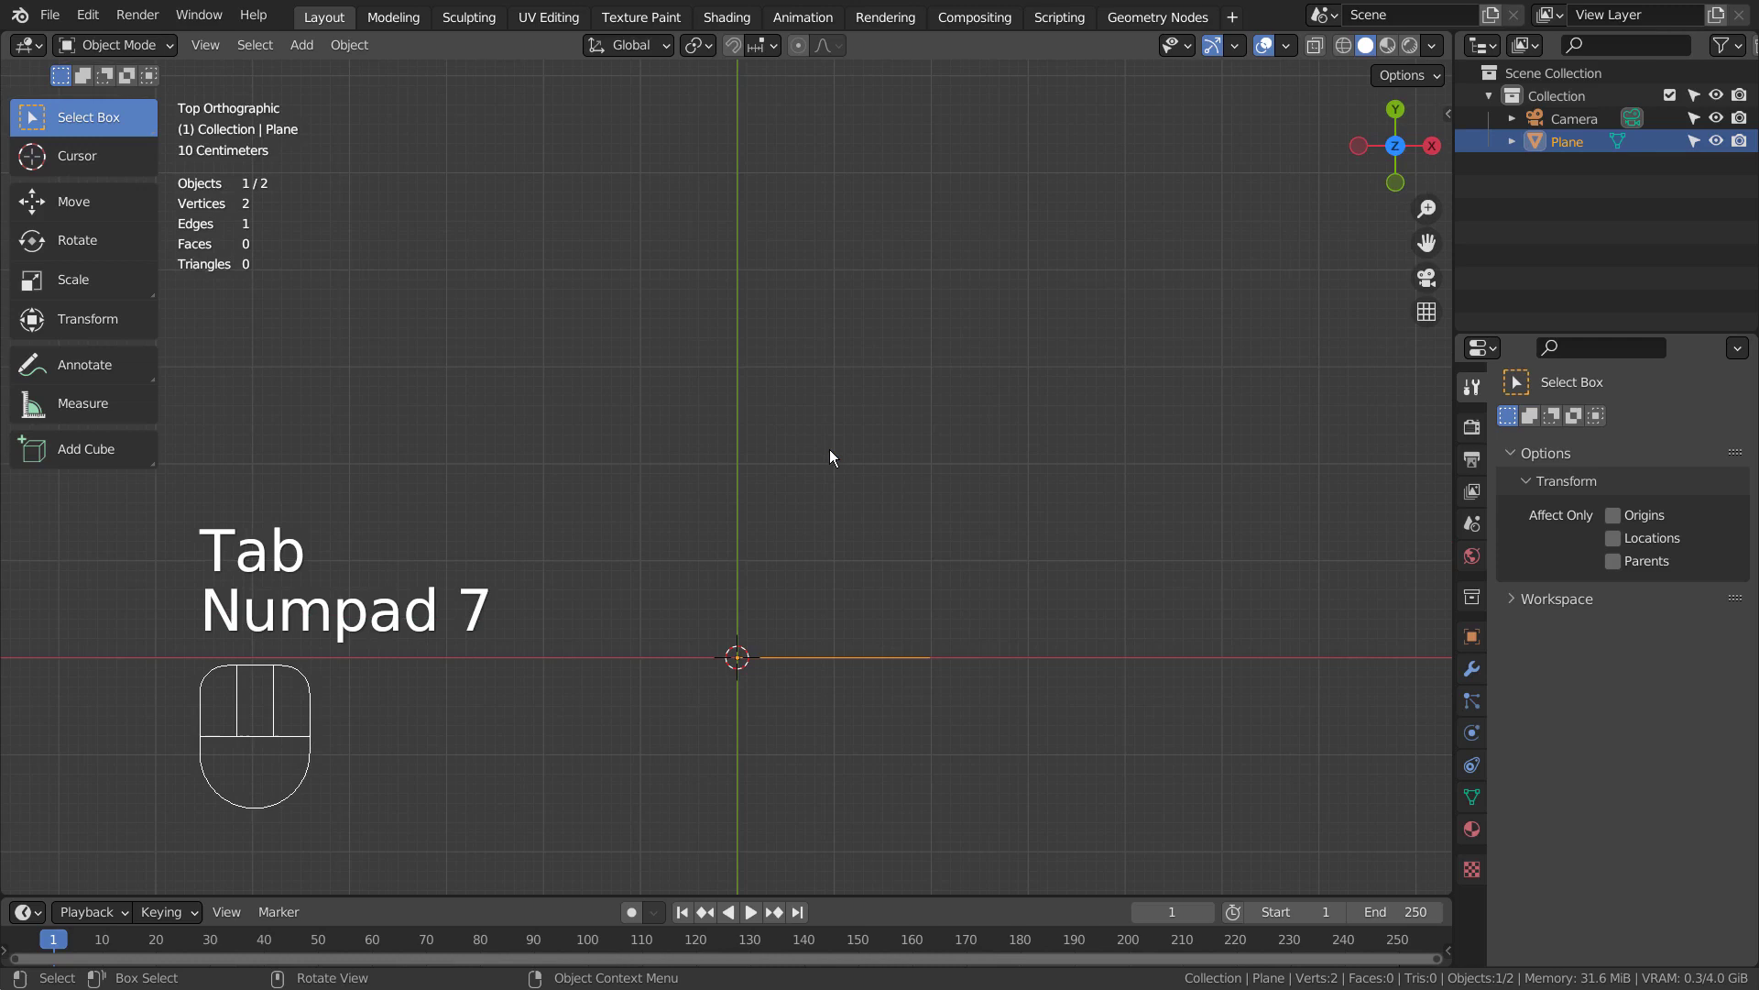
key("g")
left_click(781, 658, "ctrl")
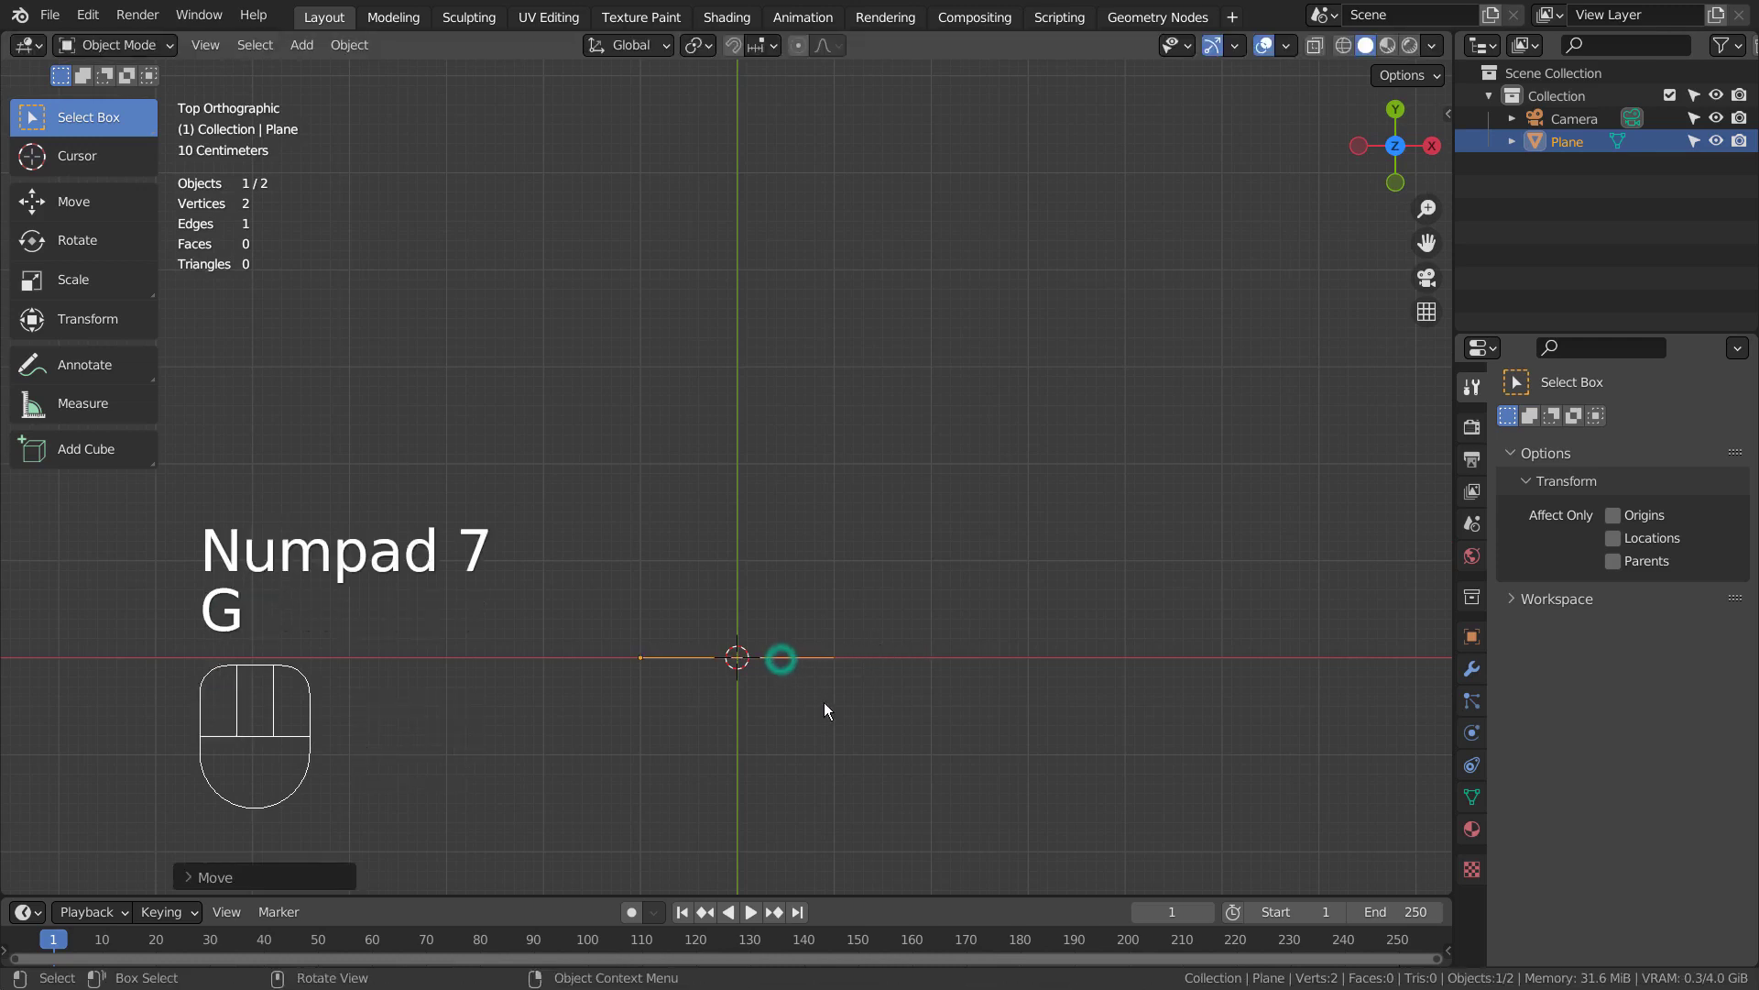
Duplicate the edge, rotate the copy vertical and place it along the Y axis.
key("shift+d")
key("r")
left_click(690, 470, "ctrl")
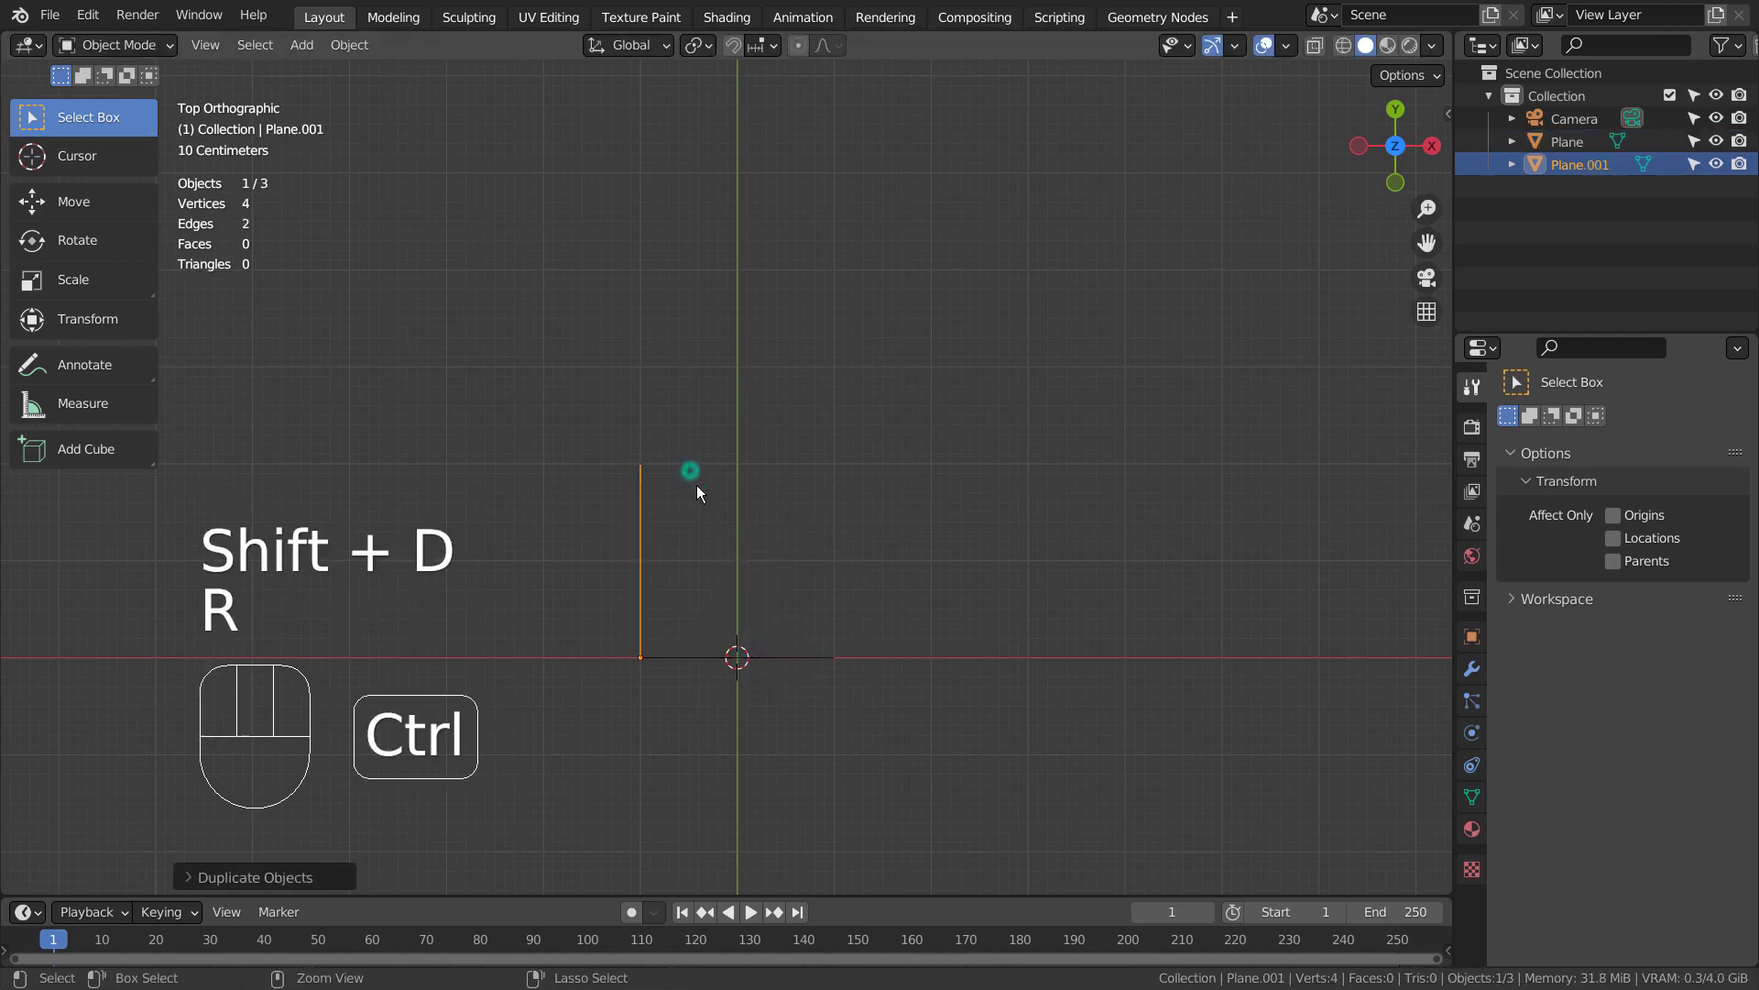
key("g")
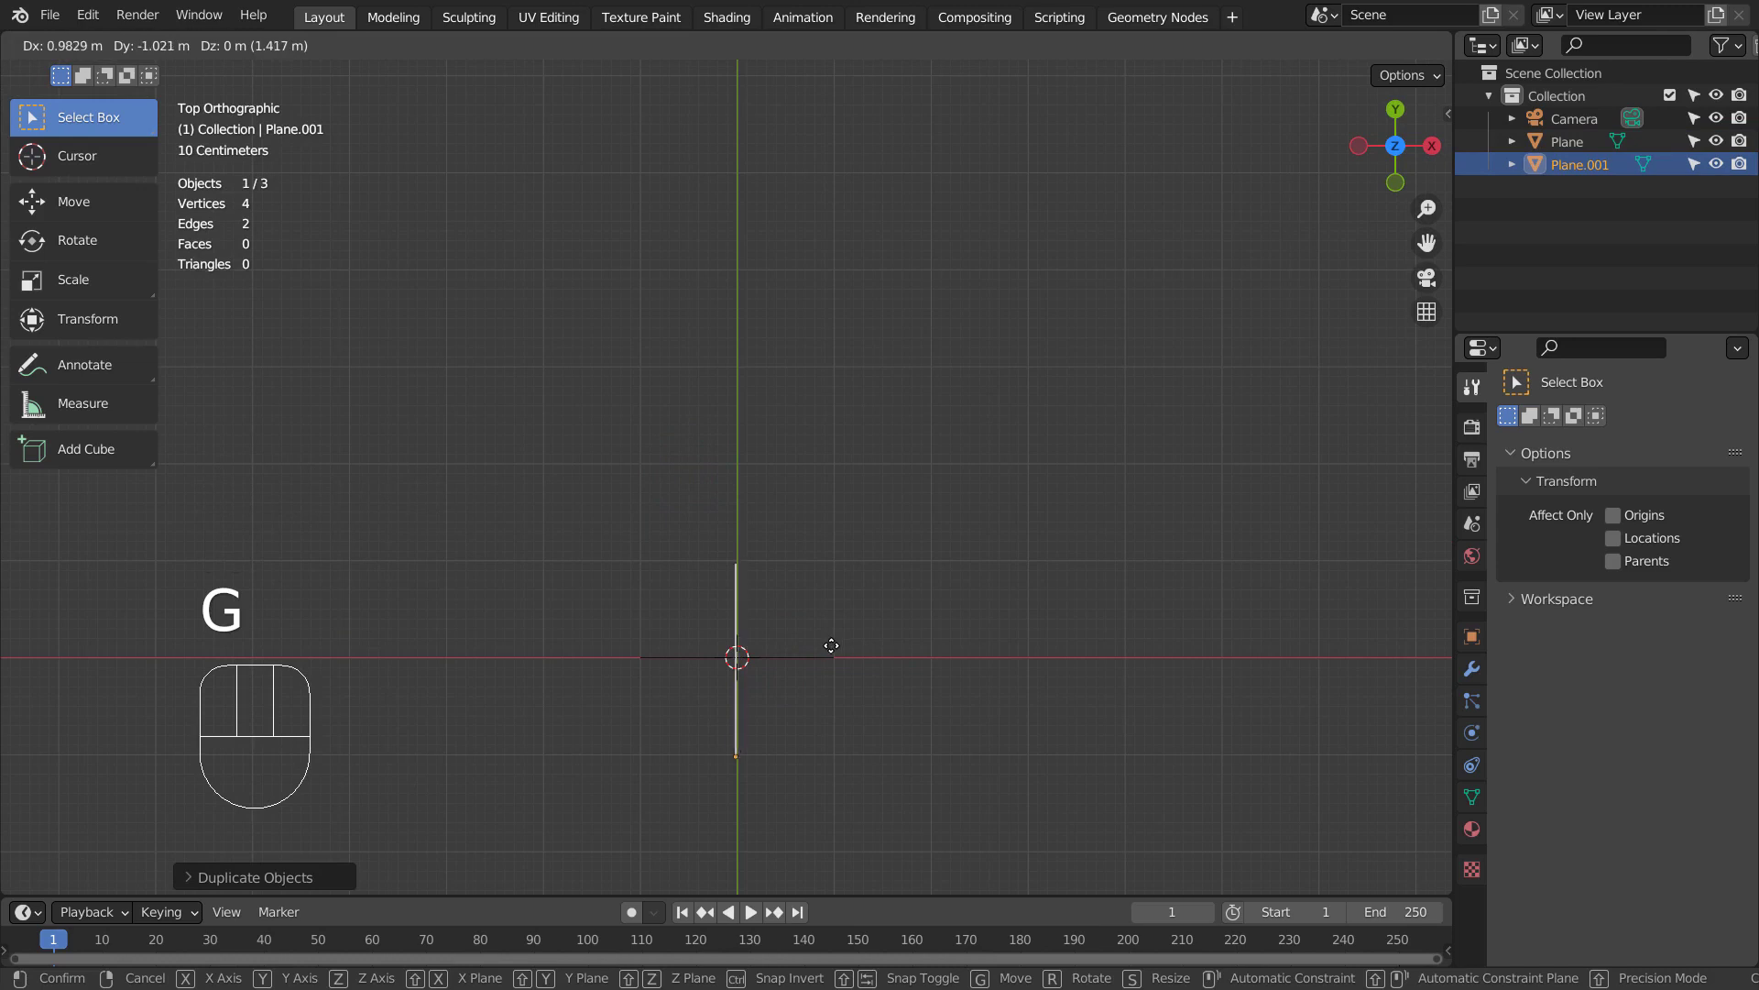
left_click(831, 645, "ctrl")
middle_click_drag(923, 766, 877, 594)
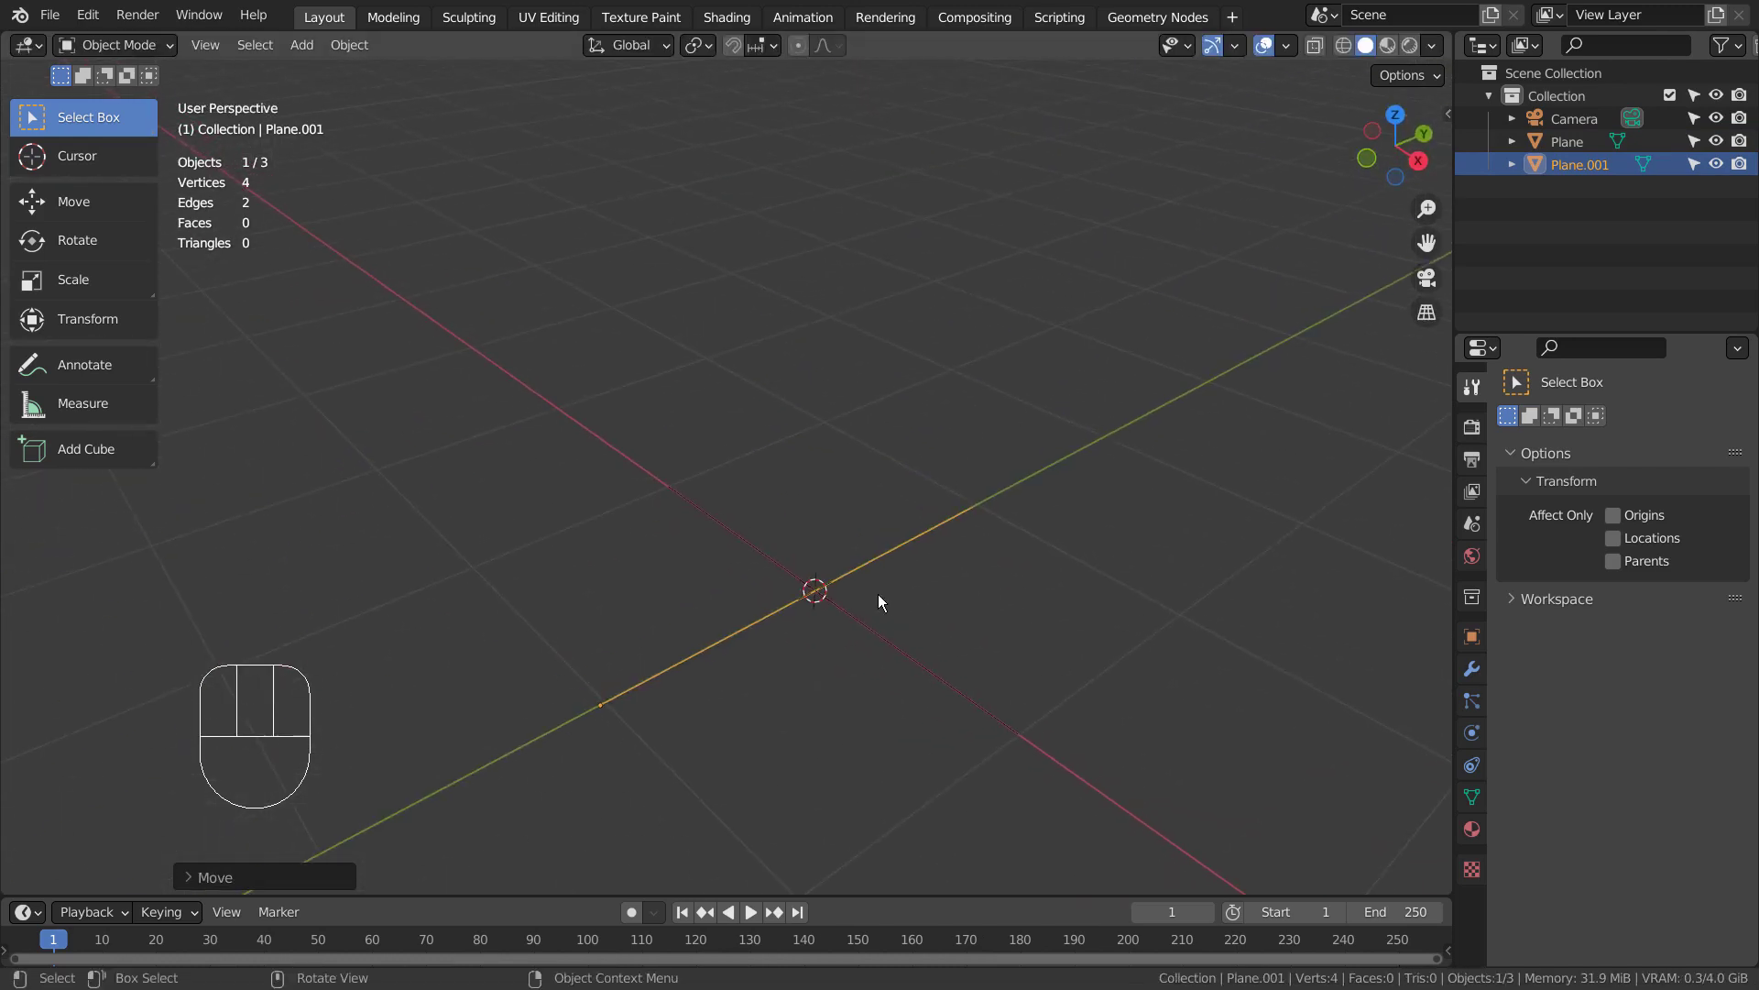
key("shift")
Select the Plane.001 edge and add the Plane edge to the selection.
key("a")
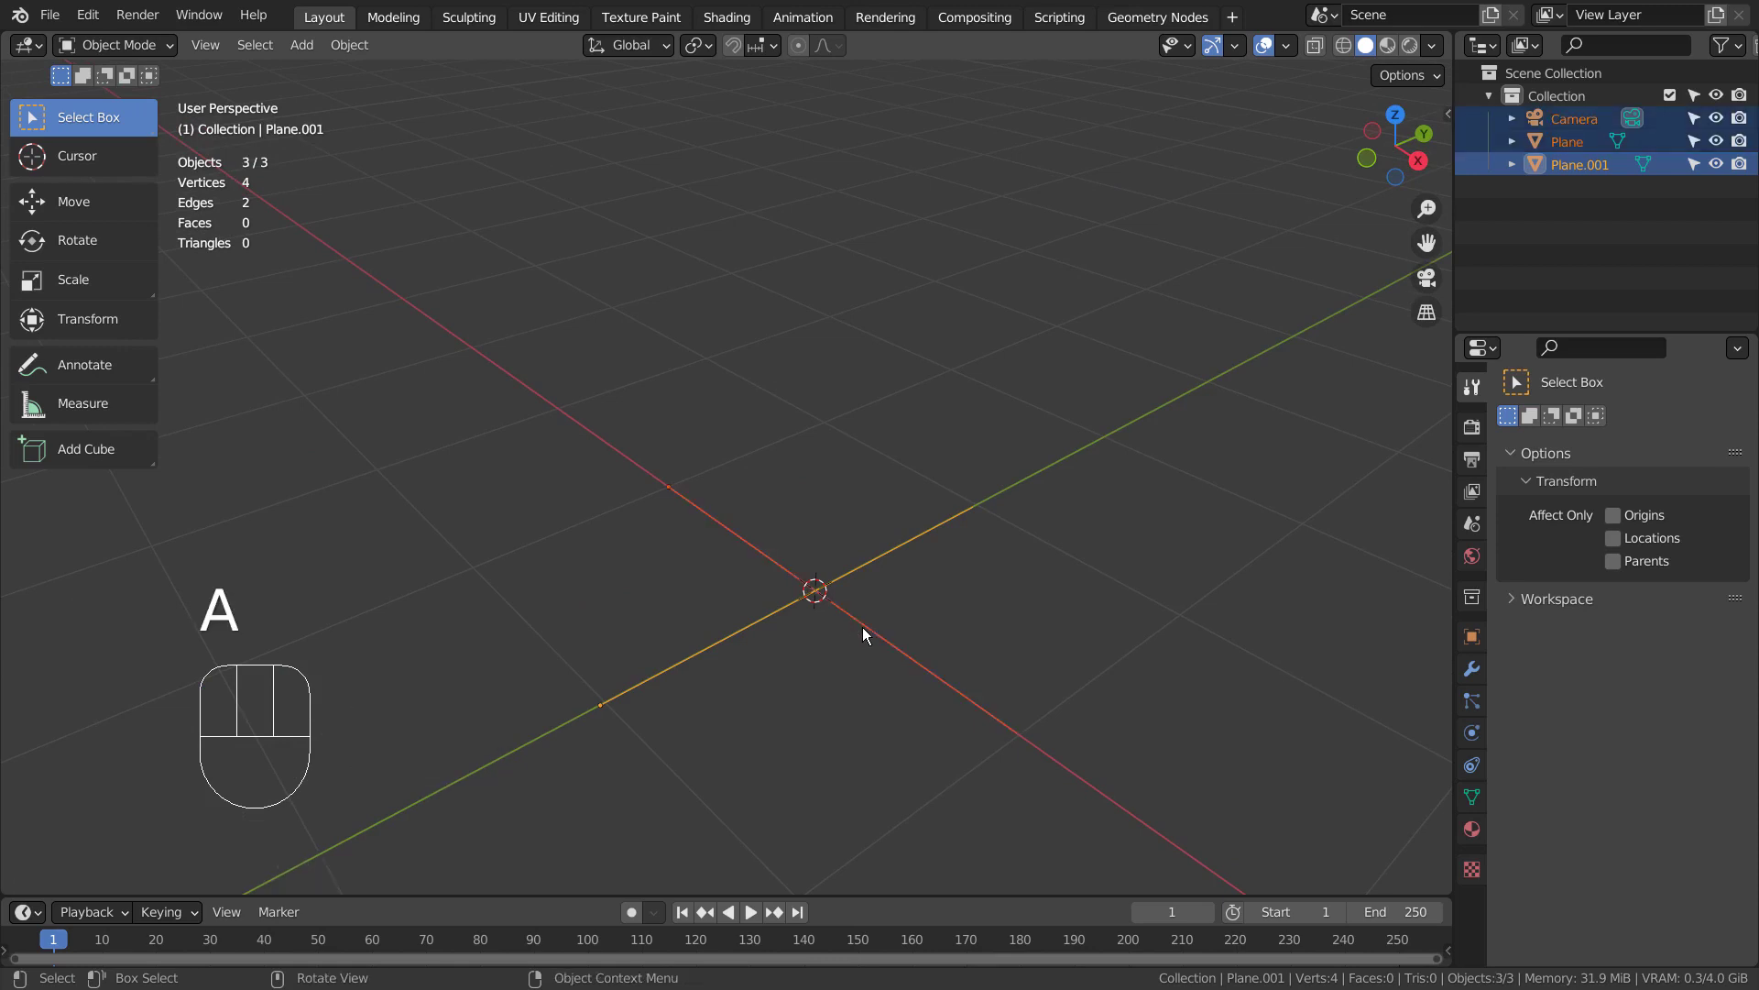
middle_click_drag(837, 745, 1279, 209)
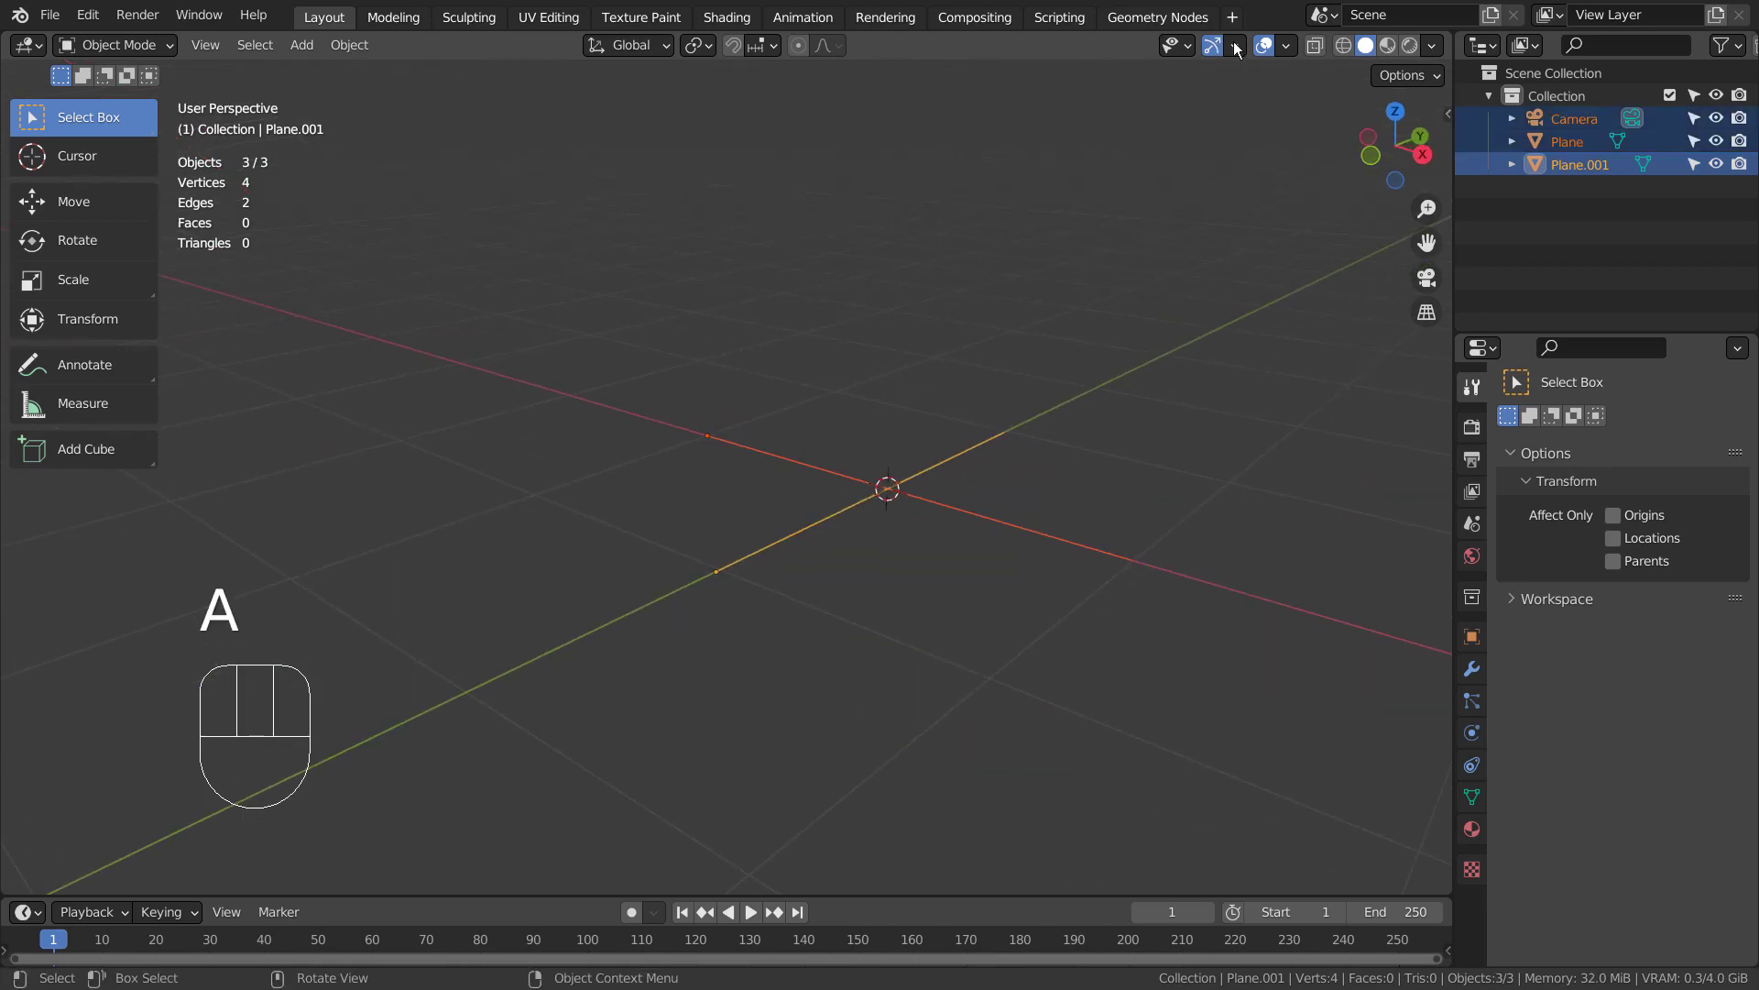
left_click(1265, 47)
left_click(1265, 47)
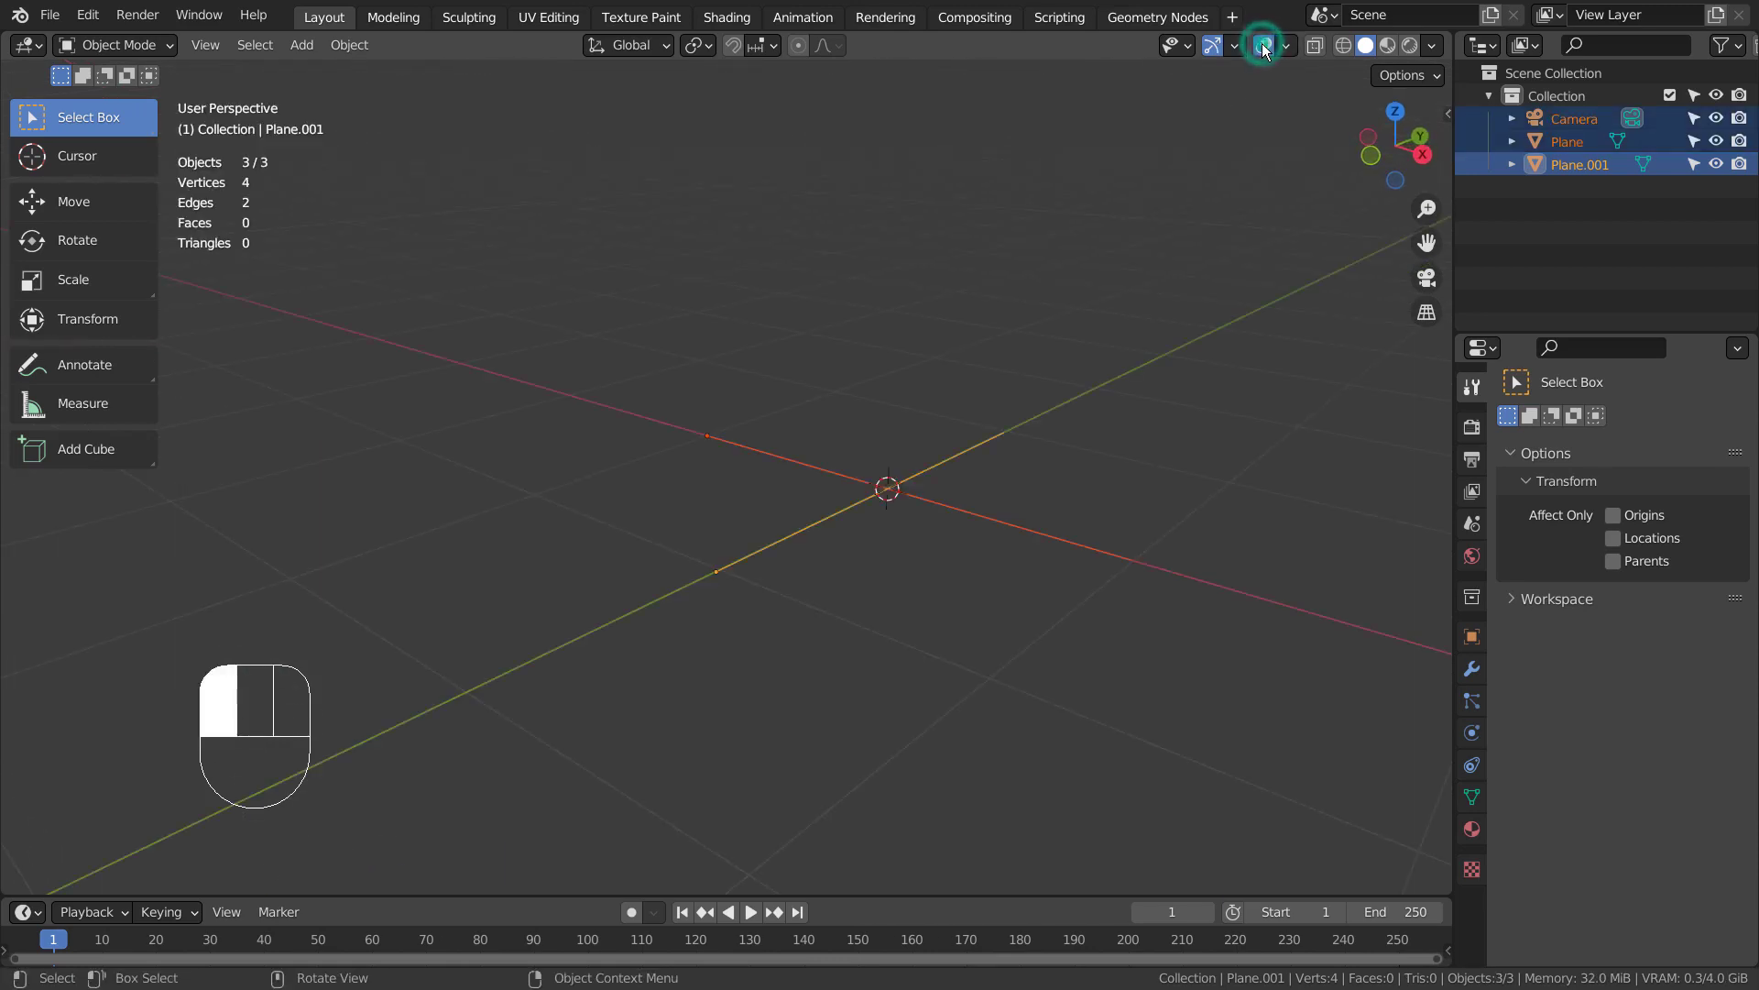
left_click(979, 438)
left_click(975, 509, "shift")
middle_click_drag(949, 640, 795, 691)
Join both edges into one mesh with Ctrl+J and enter Edit Mode in top view.
key("ctrl+j")
key("KP_7")
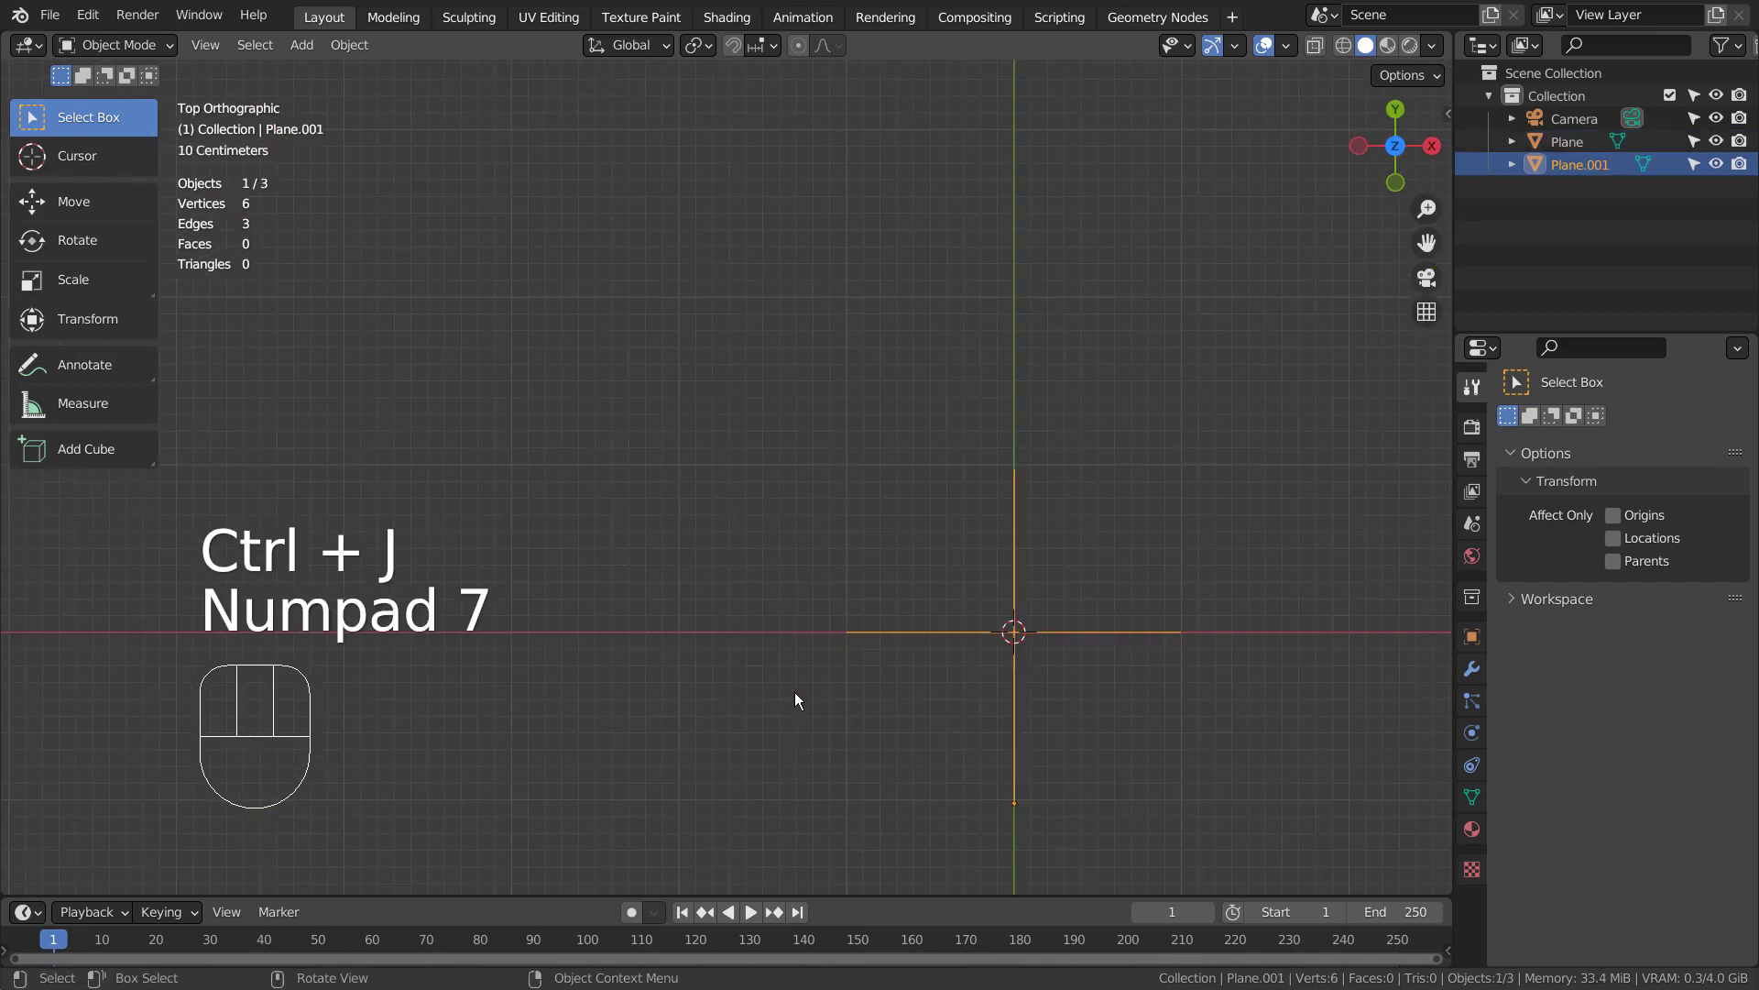
key("Tab")
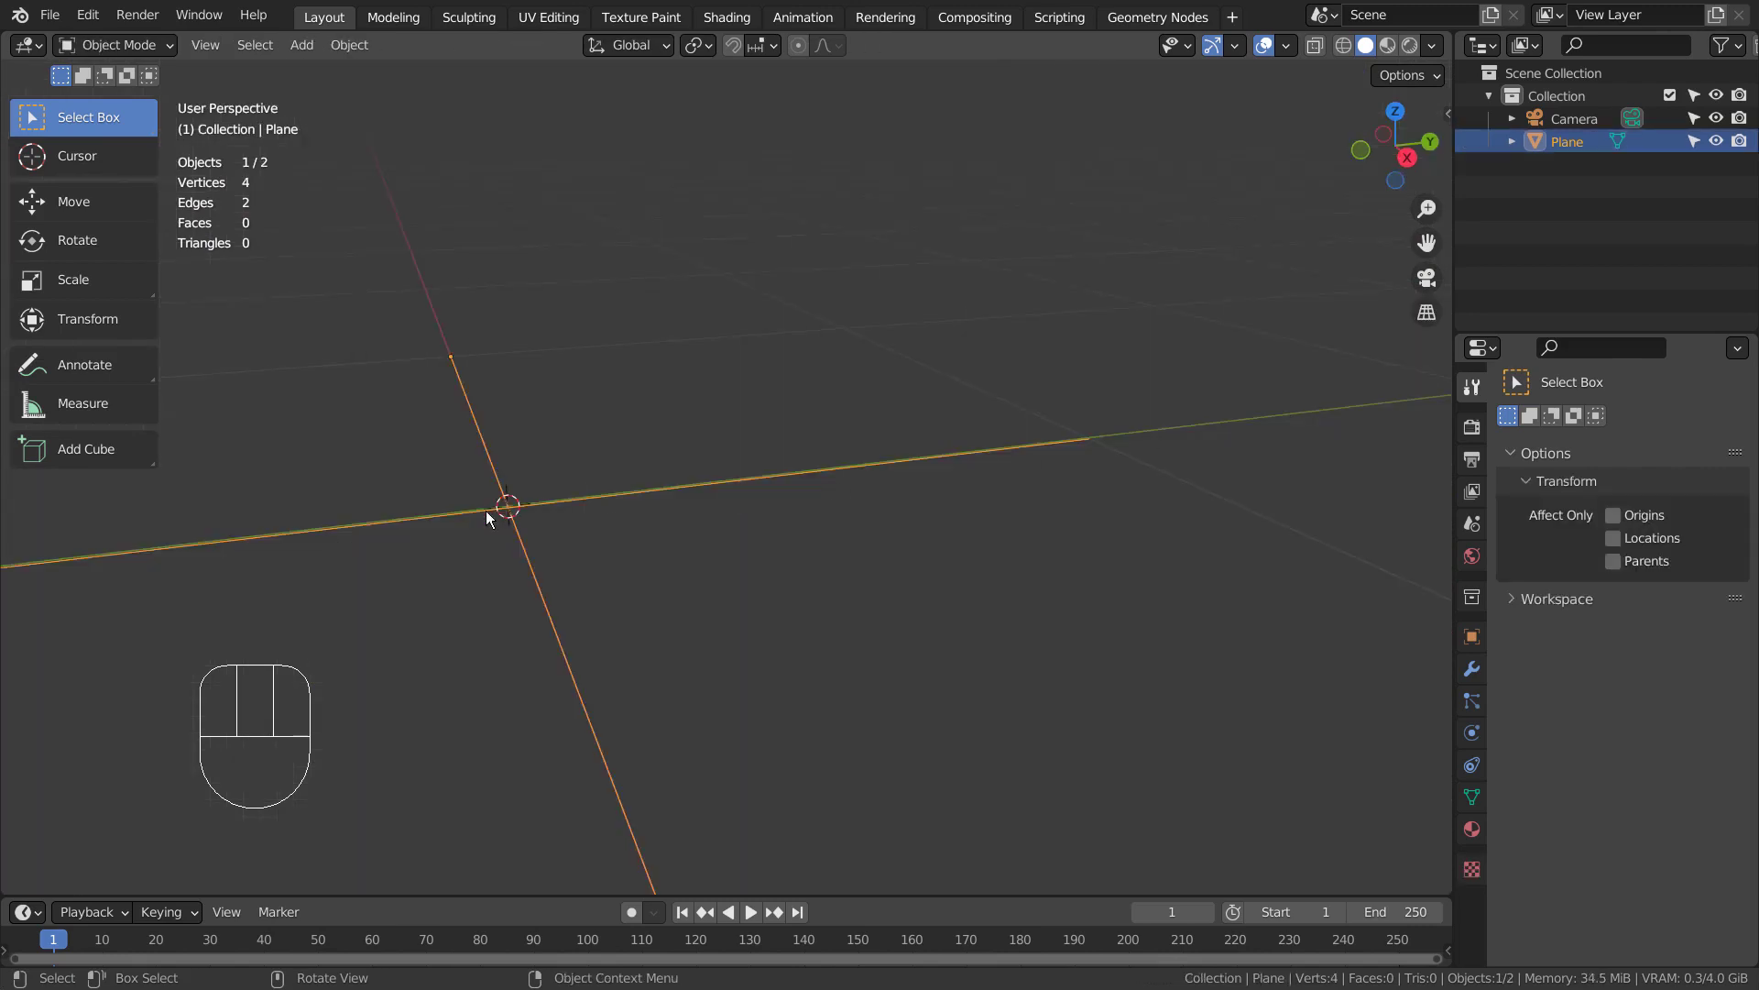
key("Tab")
Select all mesh elements, turn Auto Merge off, and frame the edges from the camera view.
key("a")
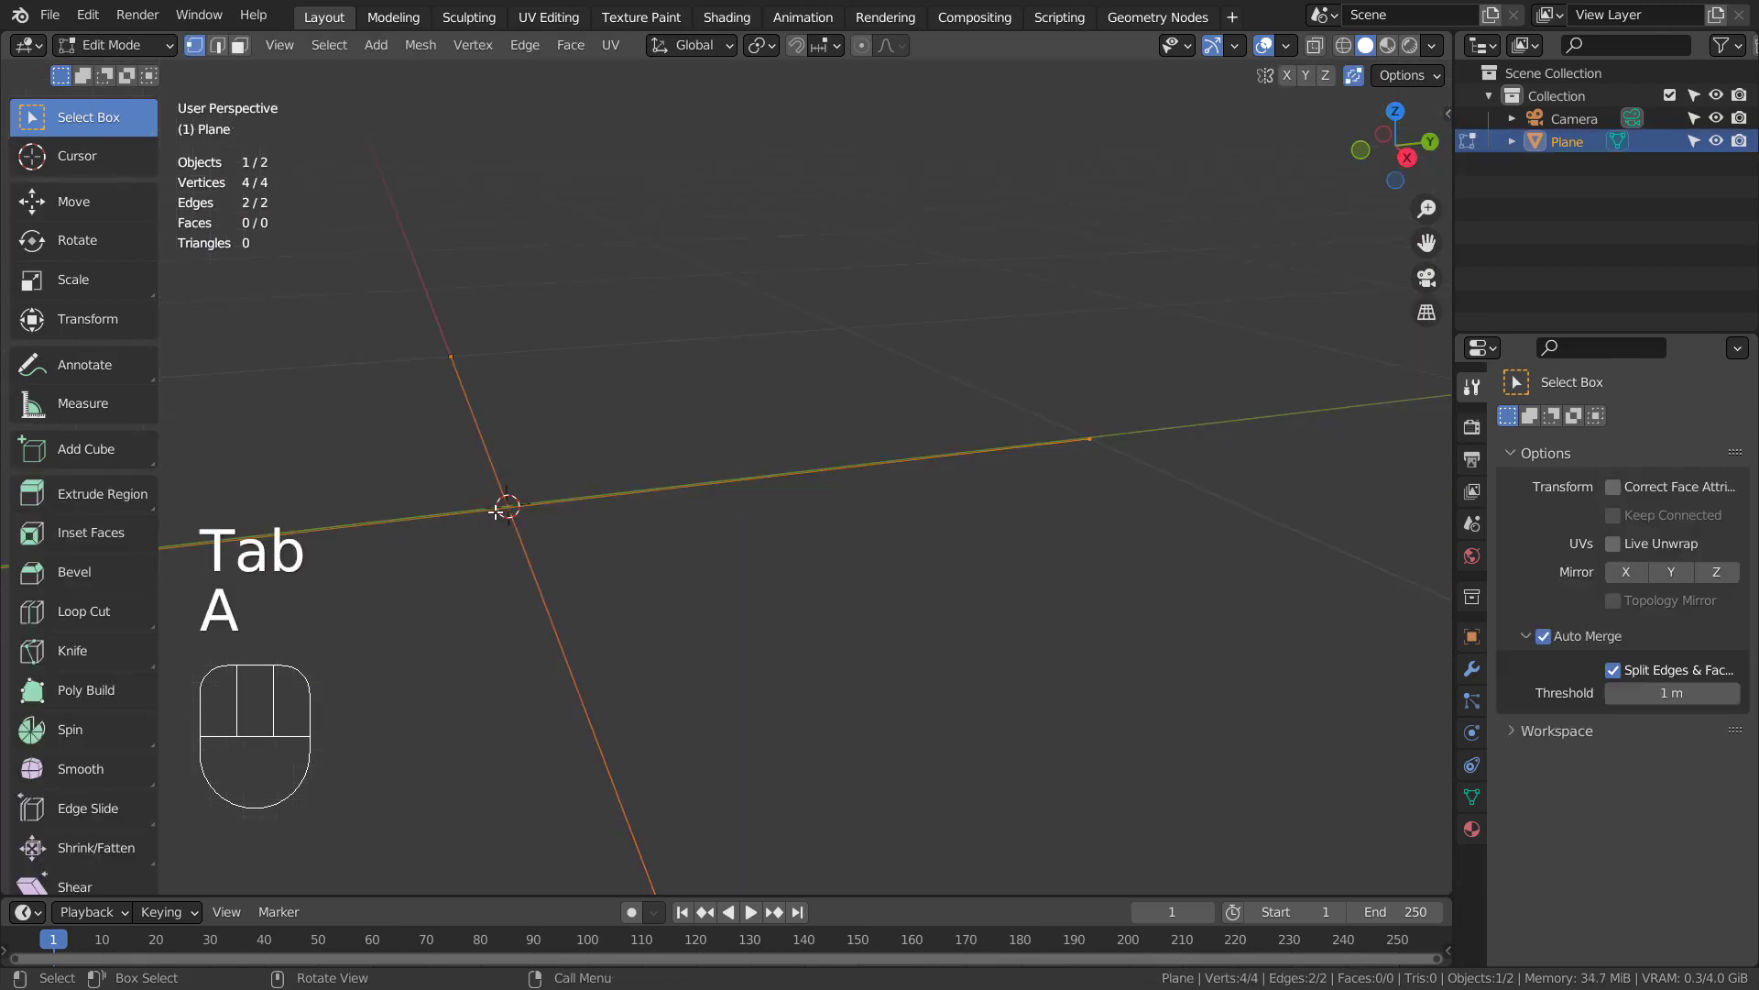
left_click(1564, 638)
left_click(1526, 635)
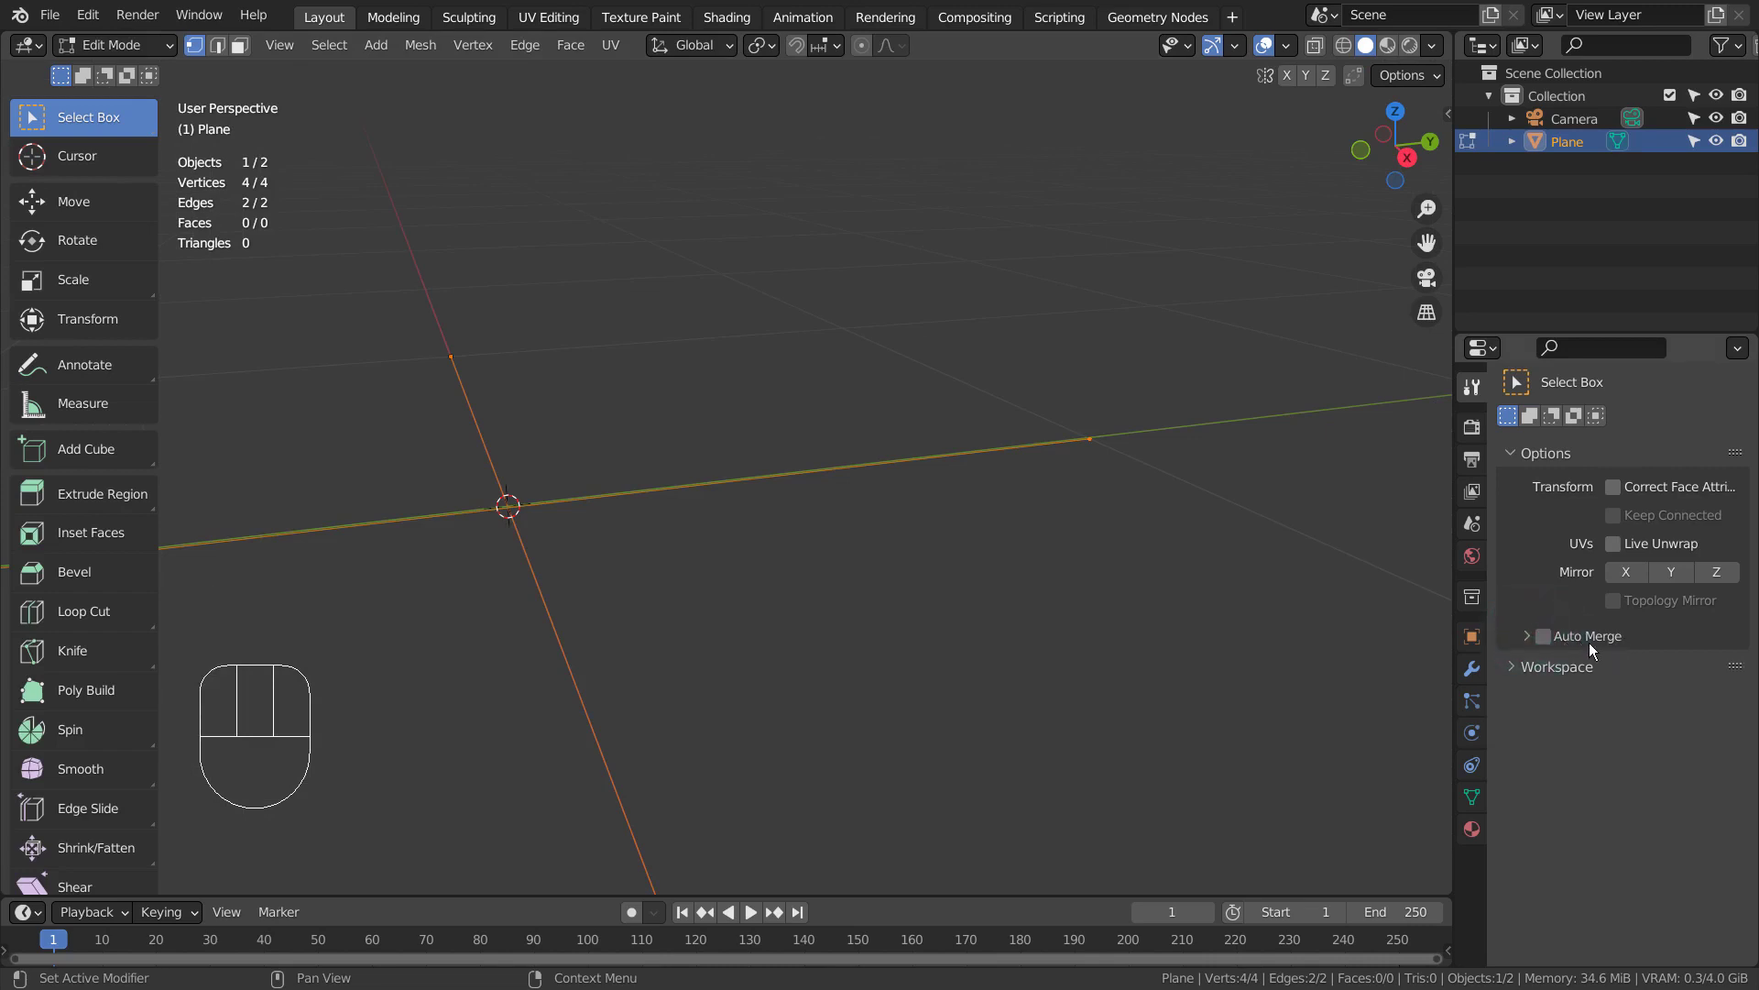
mouse_move(805, 585)
middle_mouse_down()
mouse_move(1127, 617)
mouse_move(832, 601)
middle_mouse_up()
key("KP_0")
key("KP_Decimal")
scroll(747, 530, "up", 6)
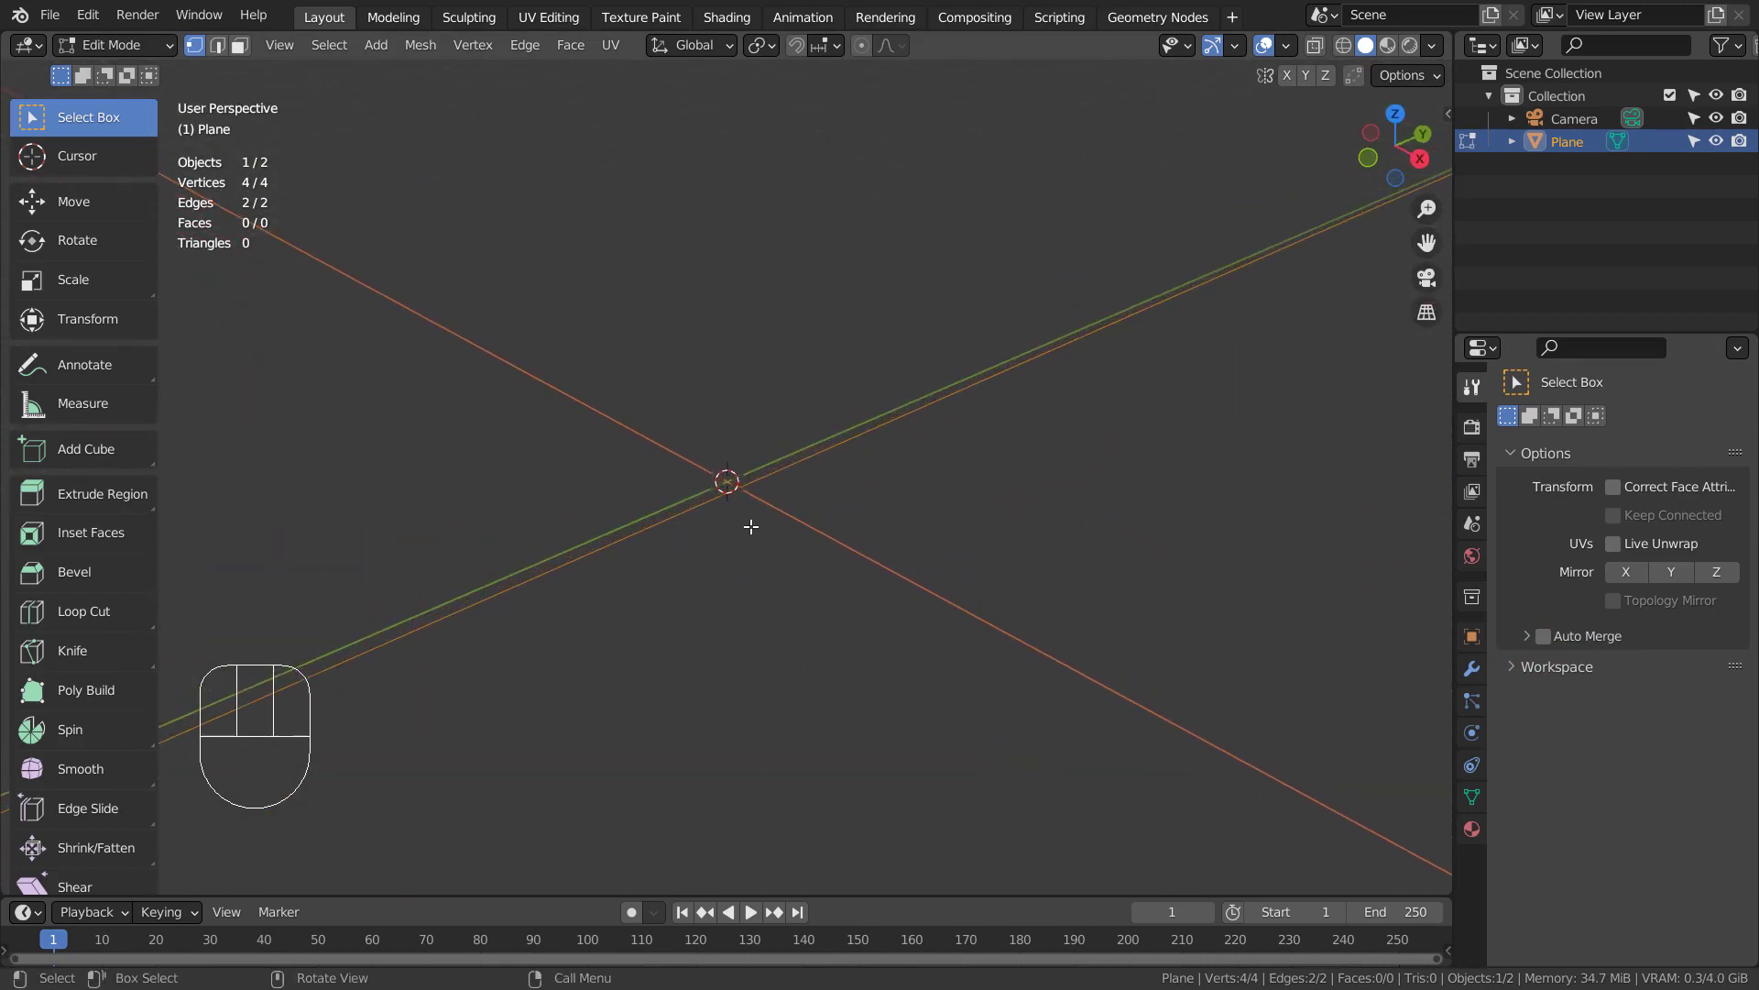
scroll(776, 529, "down", 2)
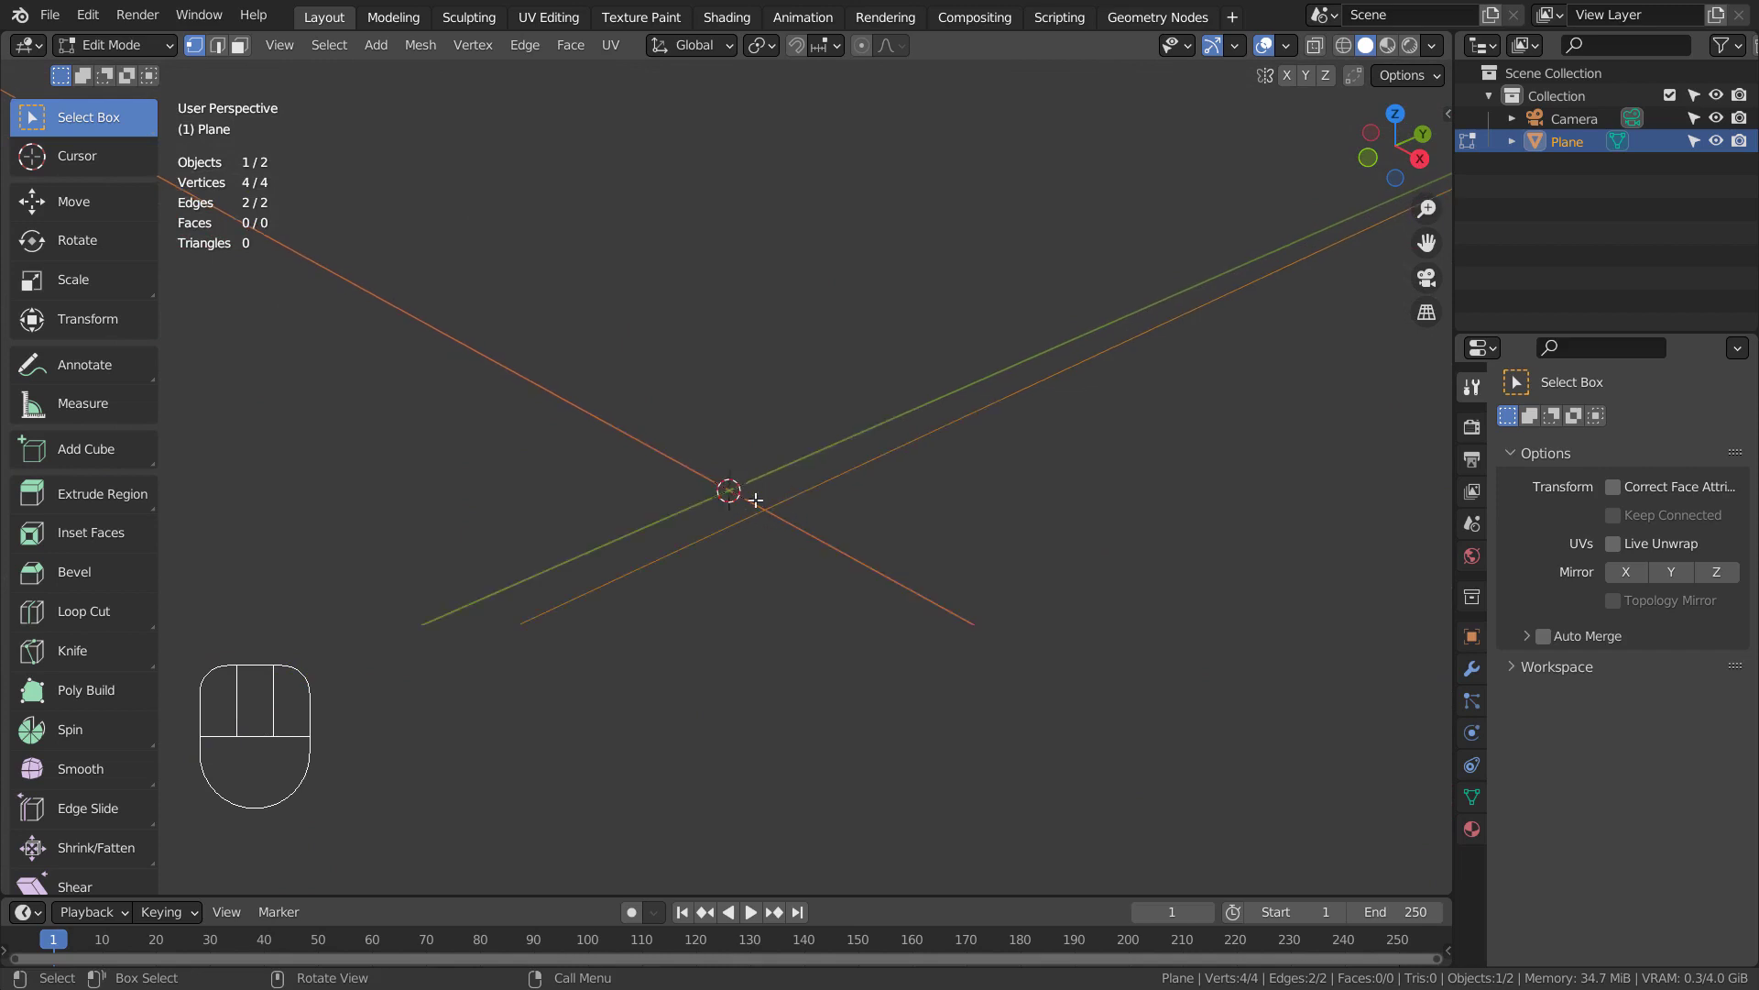
Re-enable Auto Merge with Split Edges & Faces and a 0.1 m threshold.
left_click(1543, 636)
left_click(1528, 636)
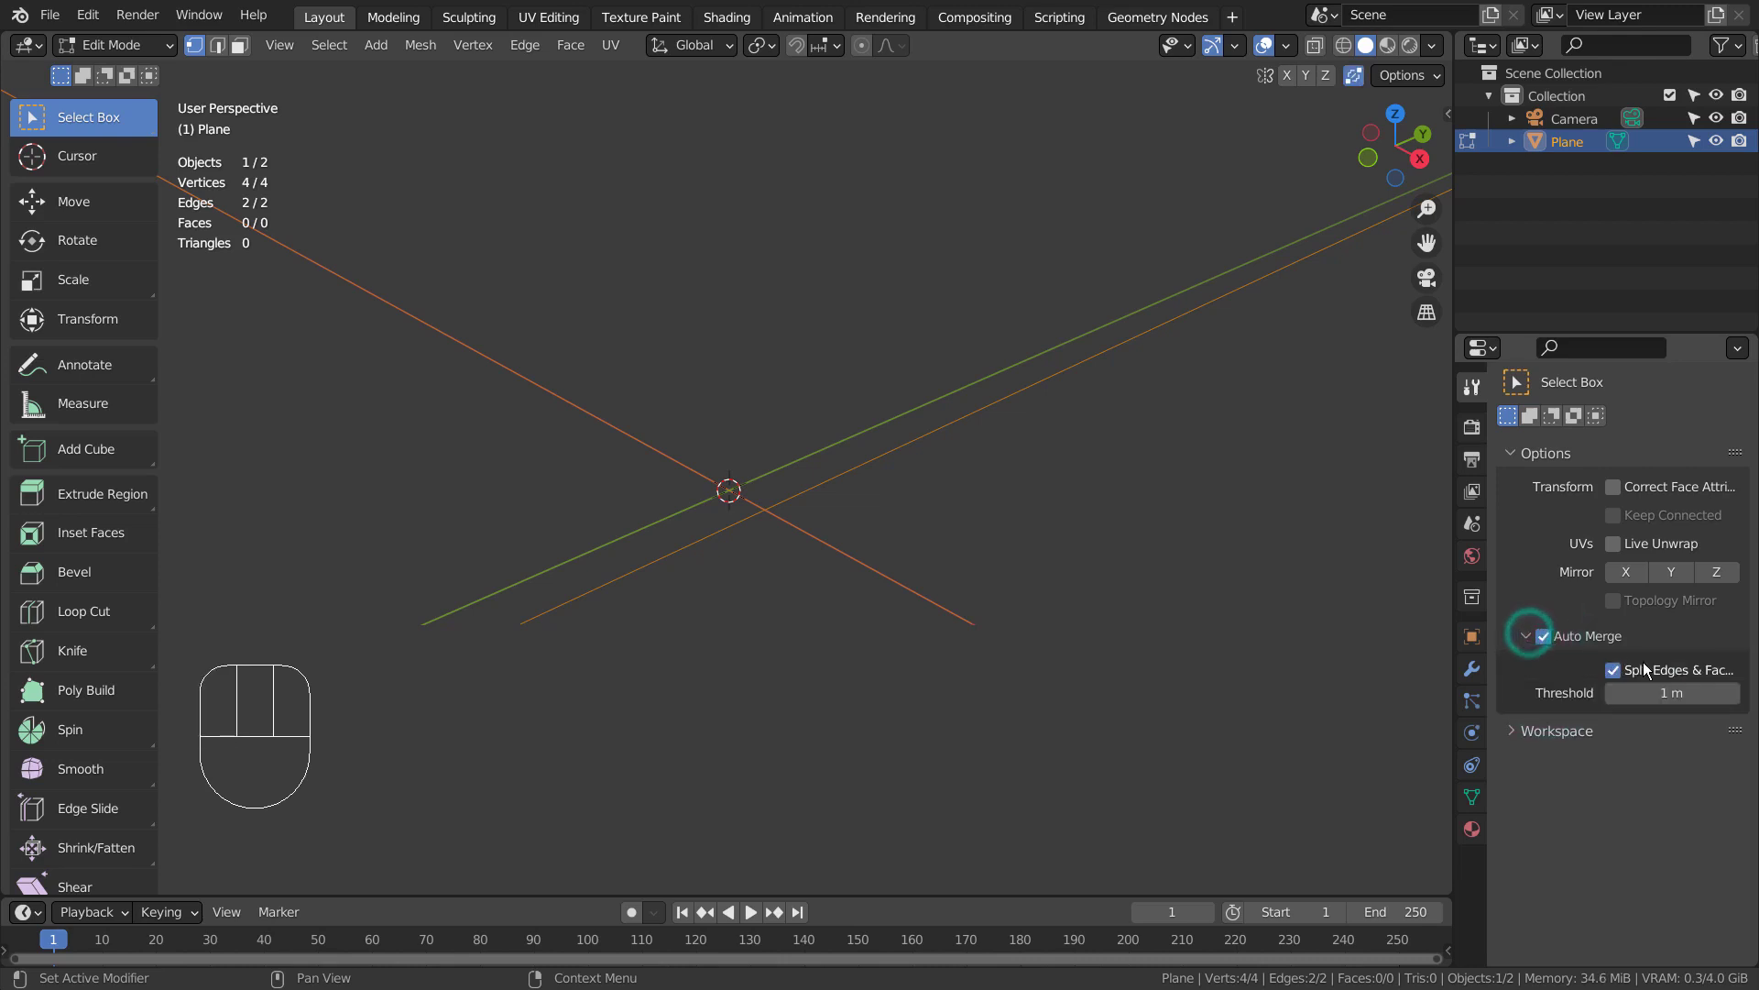
left_click(1614, 671)
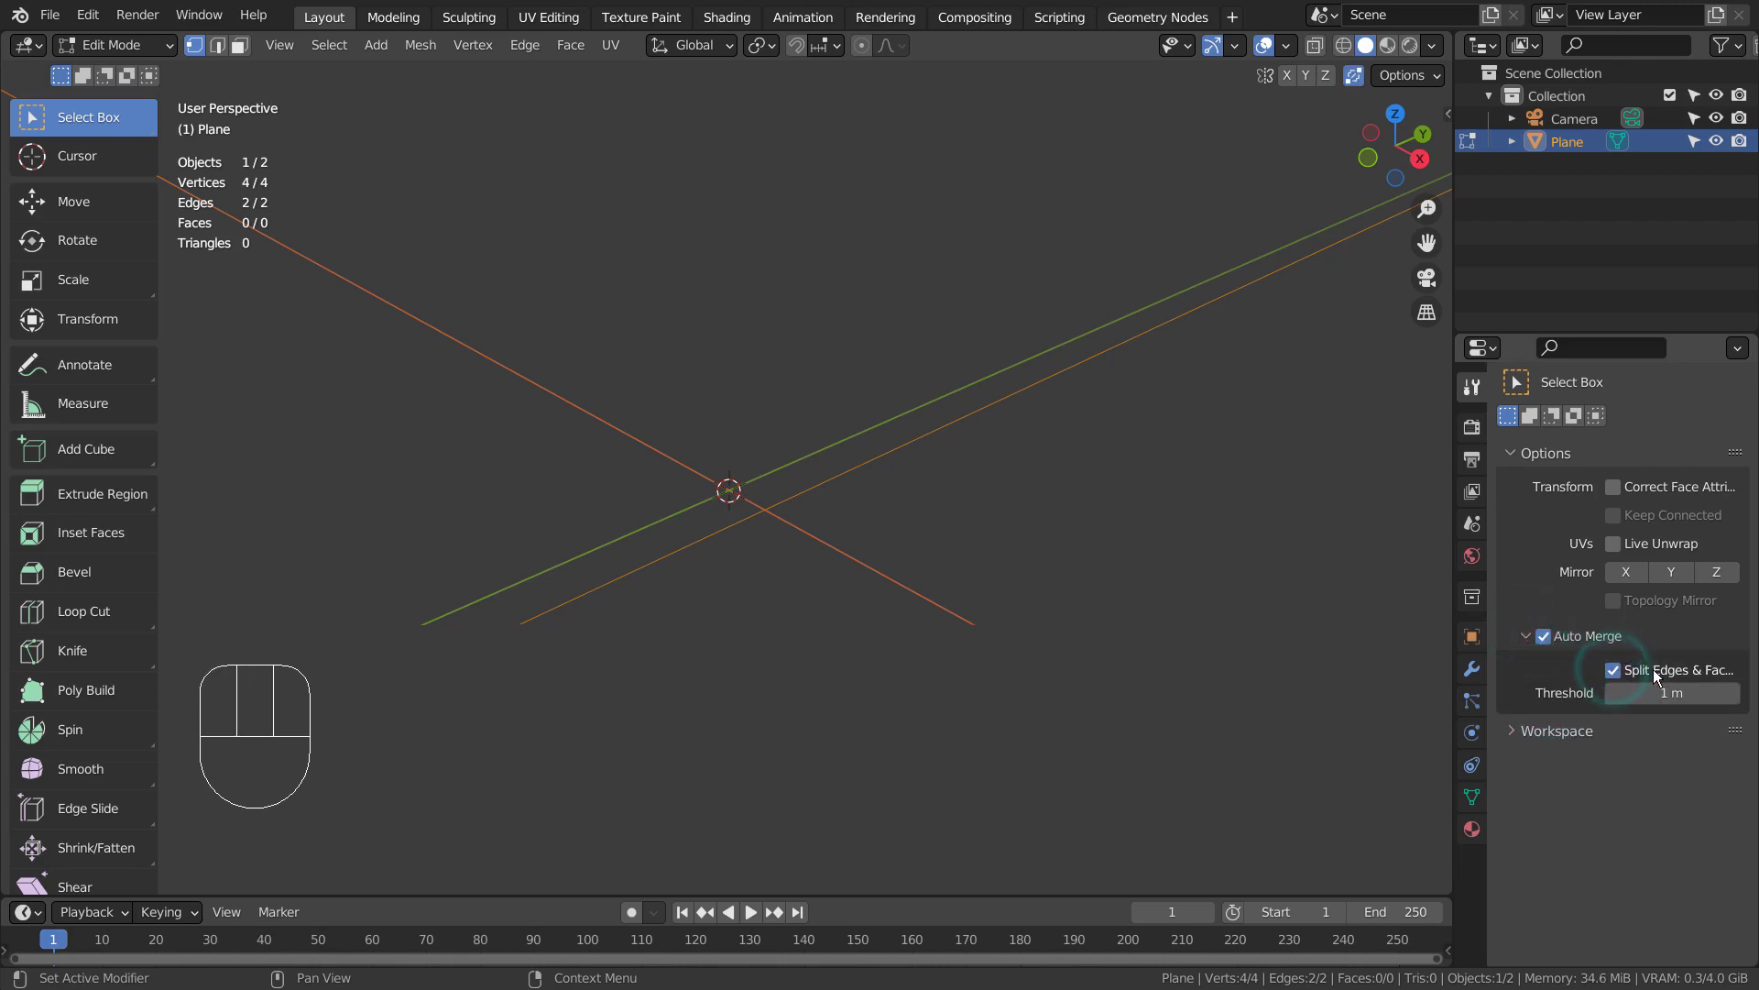
left_click(1649, 694)
key("Return")
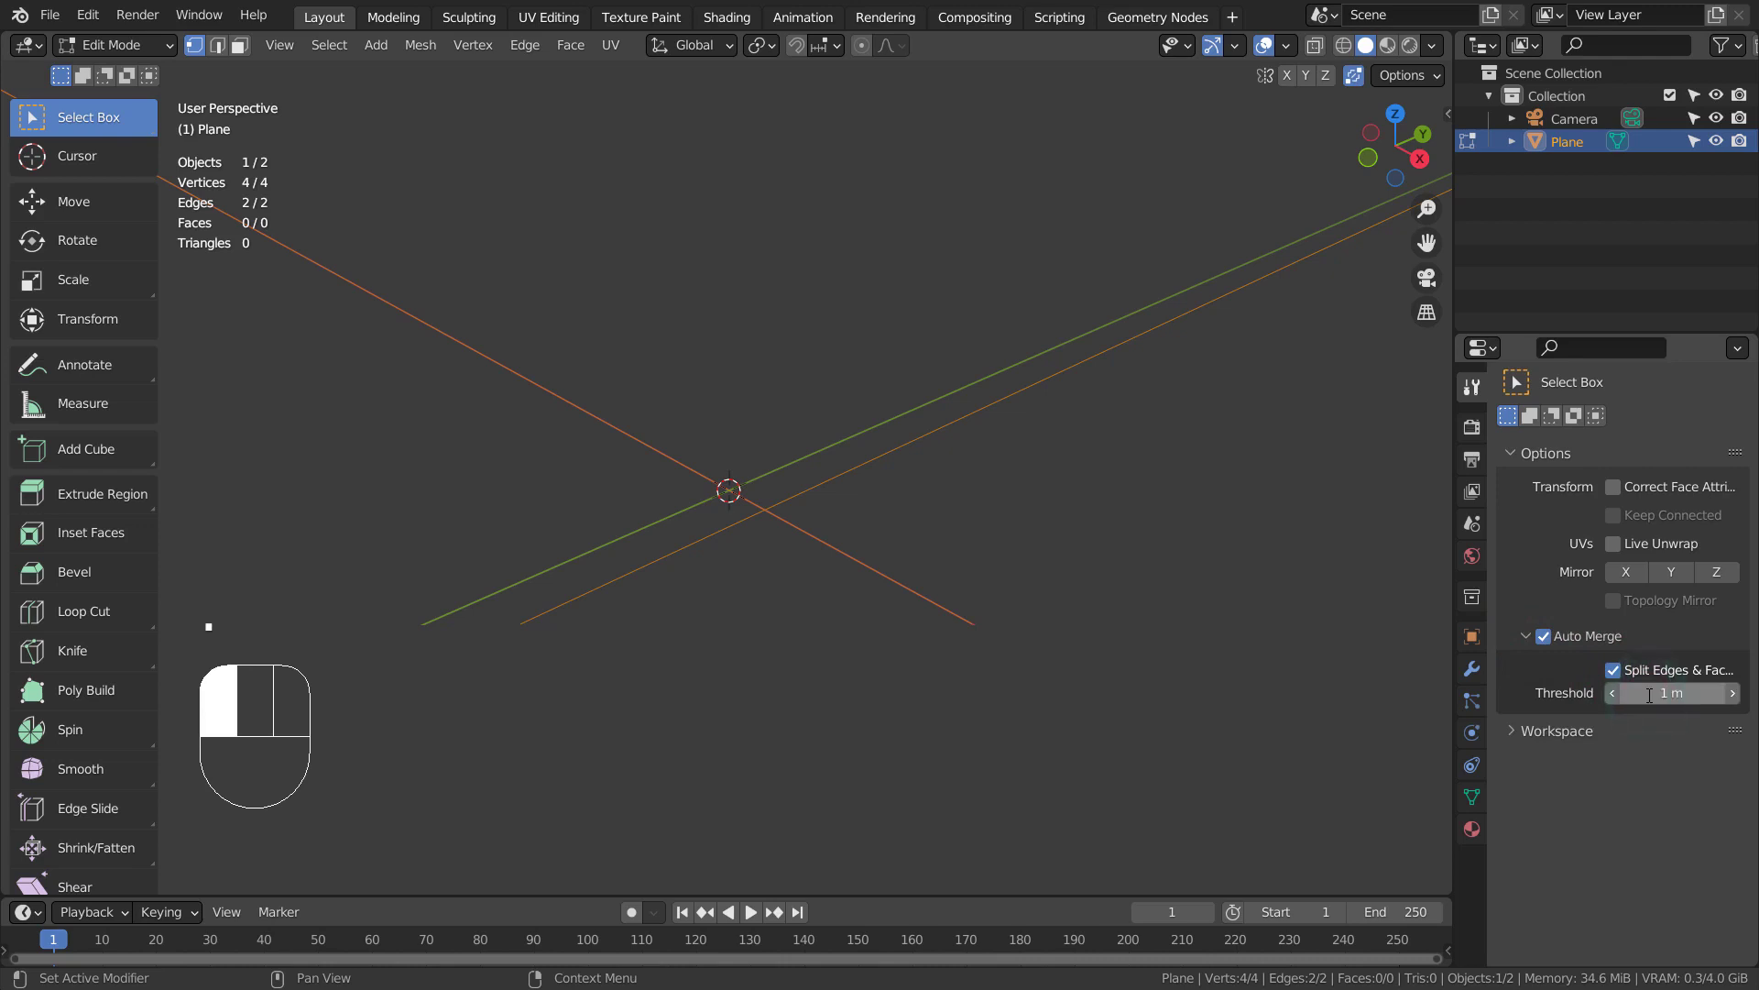
left_click(1649, 695)
type("0.1")
key("Return")
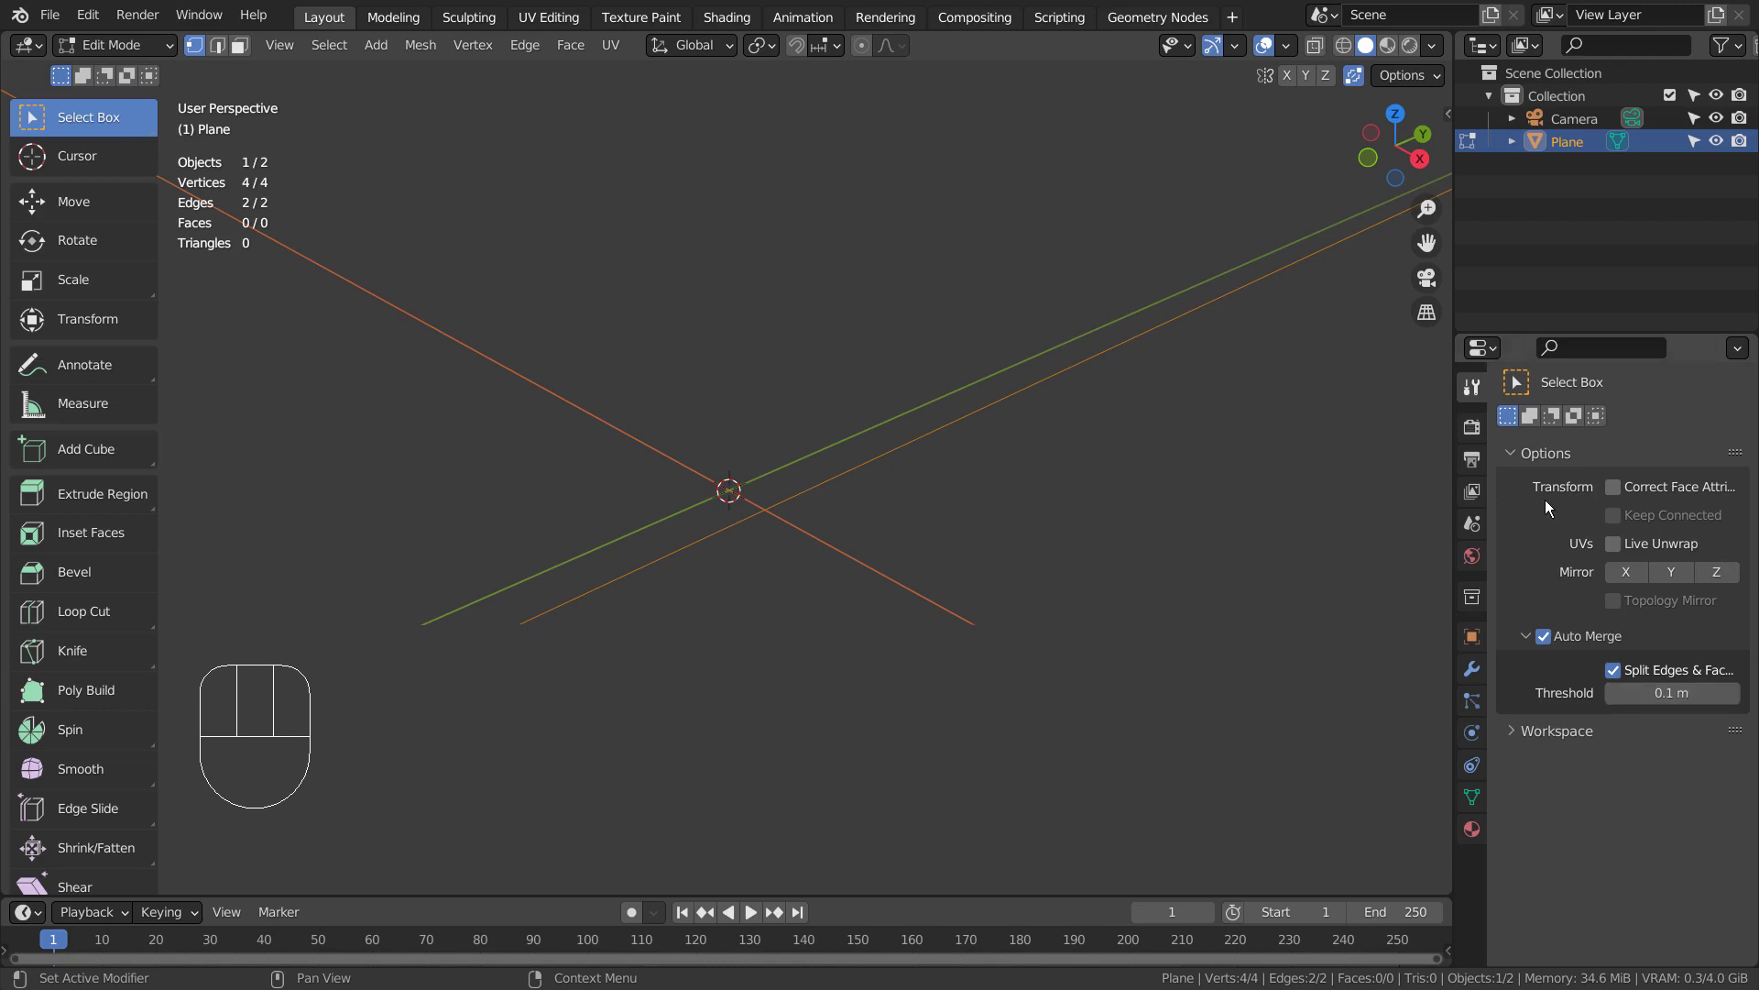
In edge select mode, move the diagonal edge along the Z axis.
scroll(879, 547, "down", 2)
key("2")
left_click(867, 570)
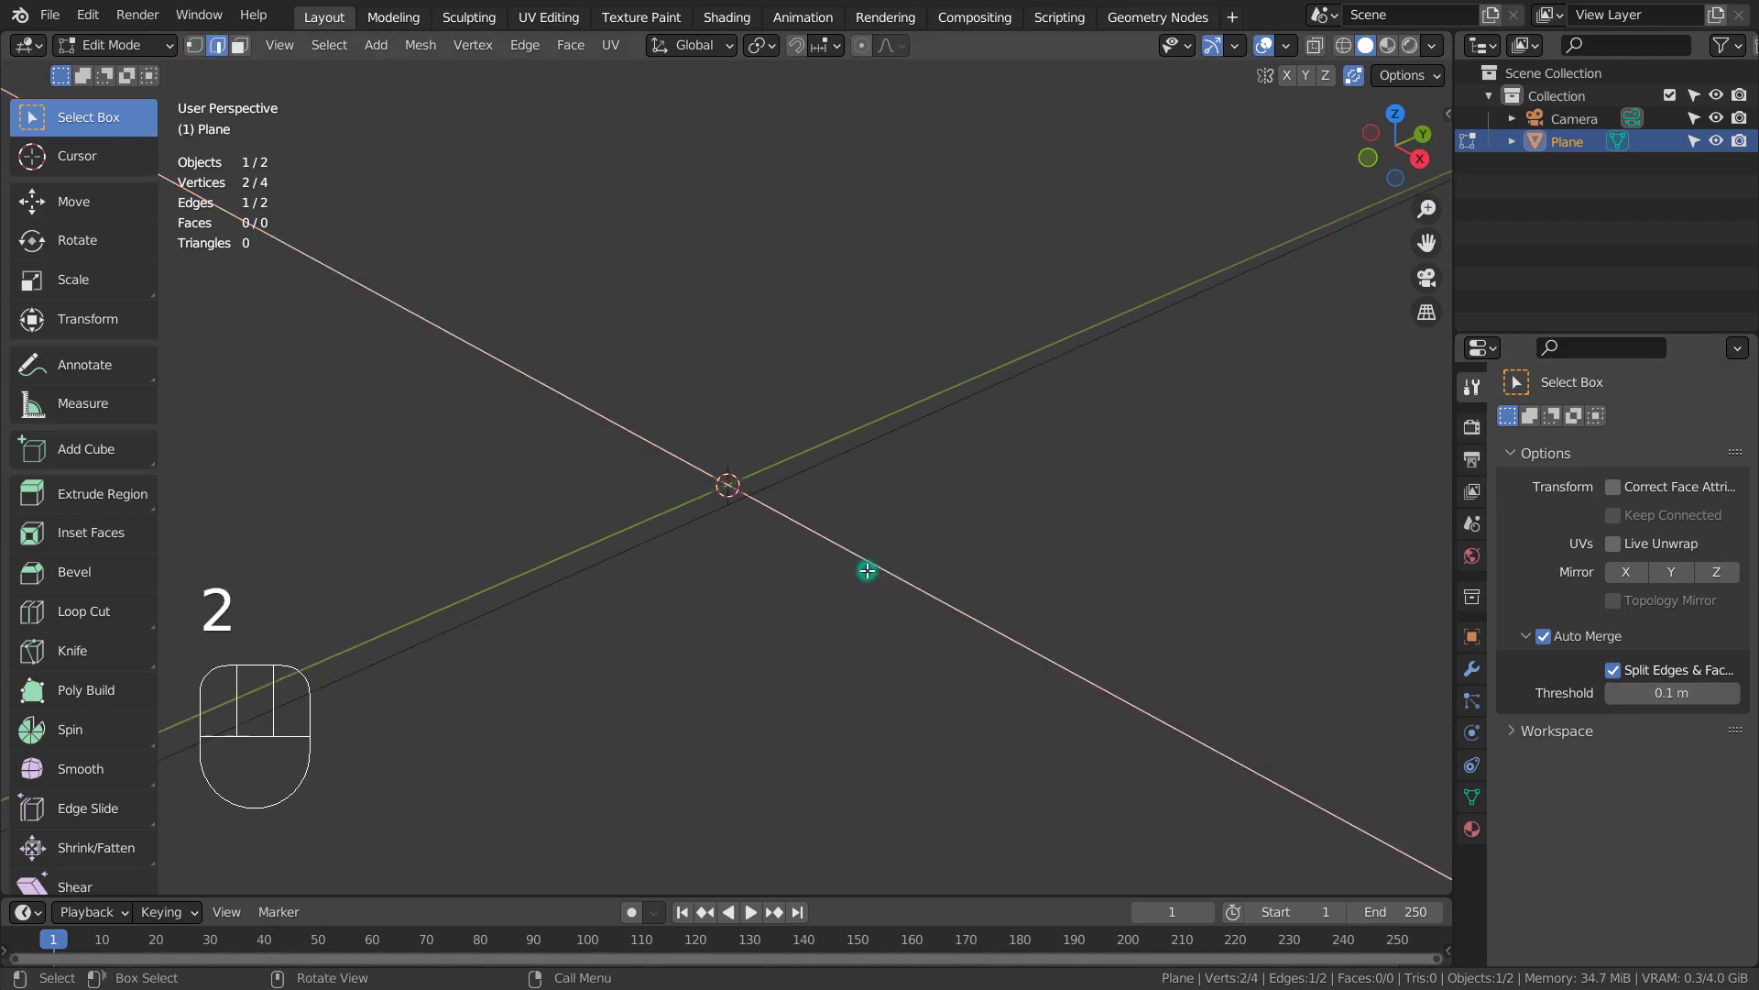
scroll(761, 531, "up", 5)
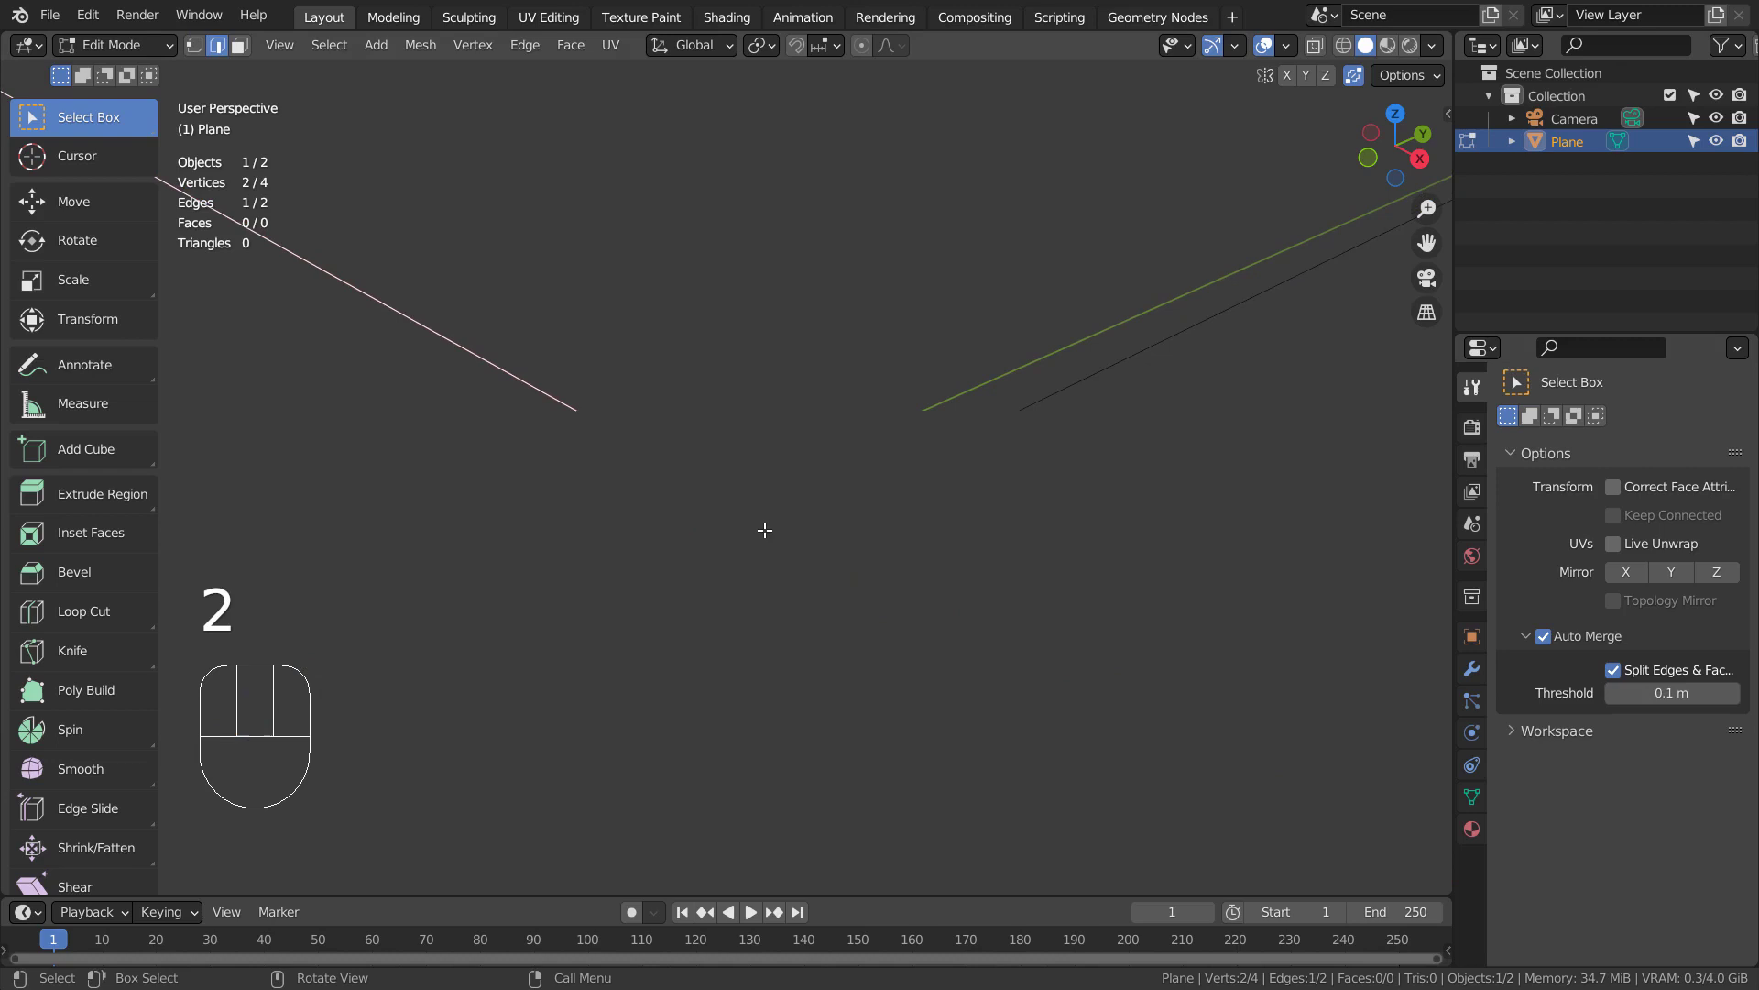
scroll(785, 550, "down", 5)
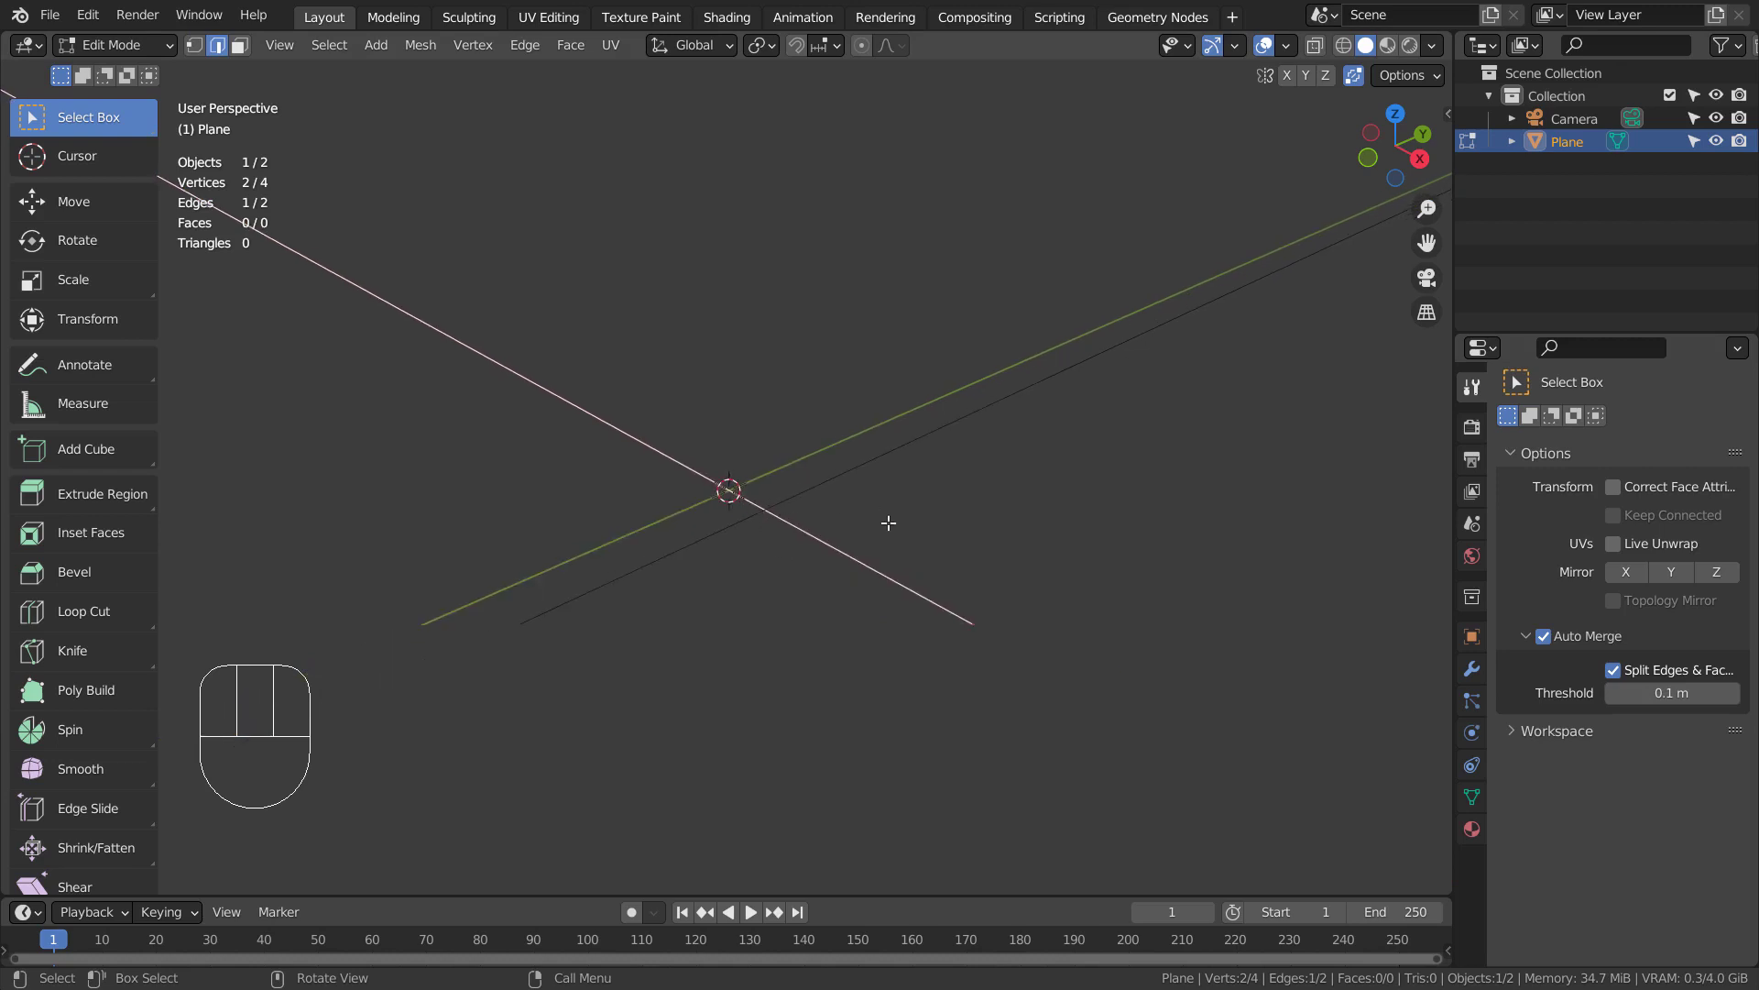
key("g")
key("z")
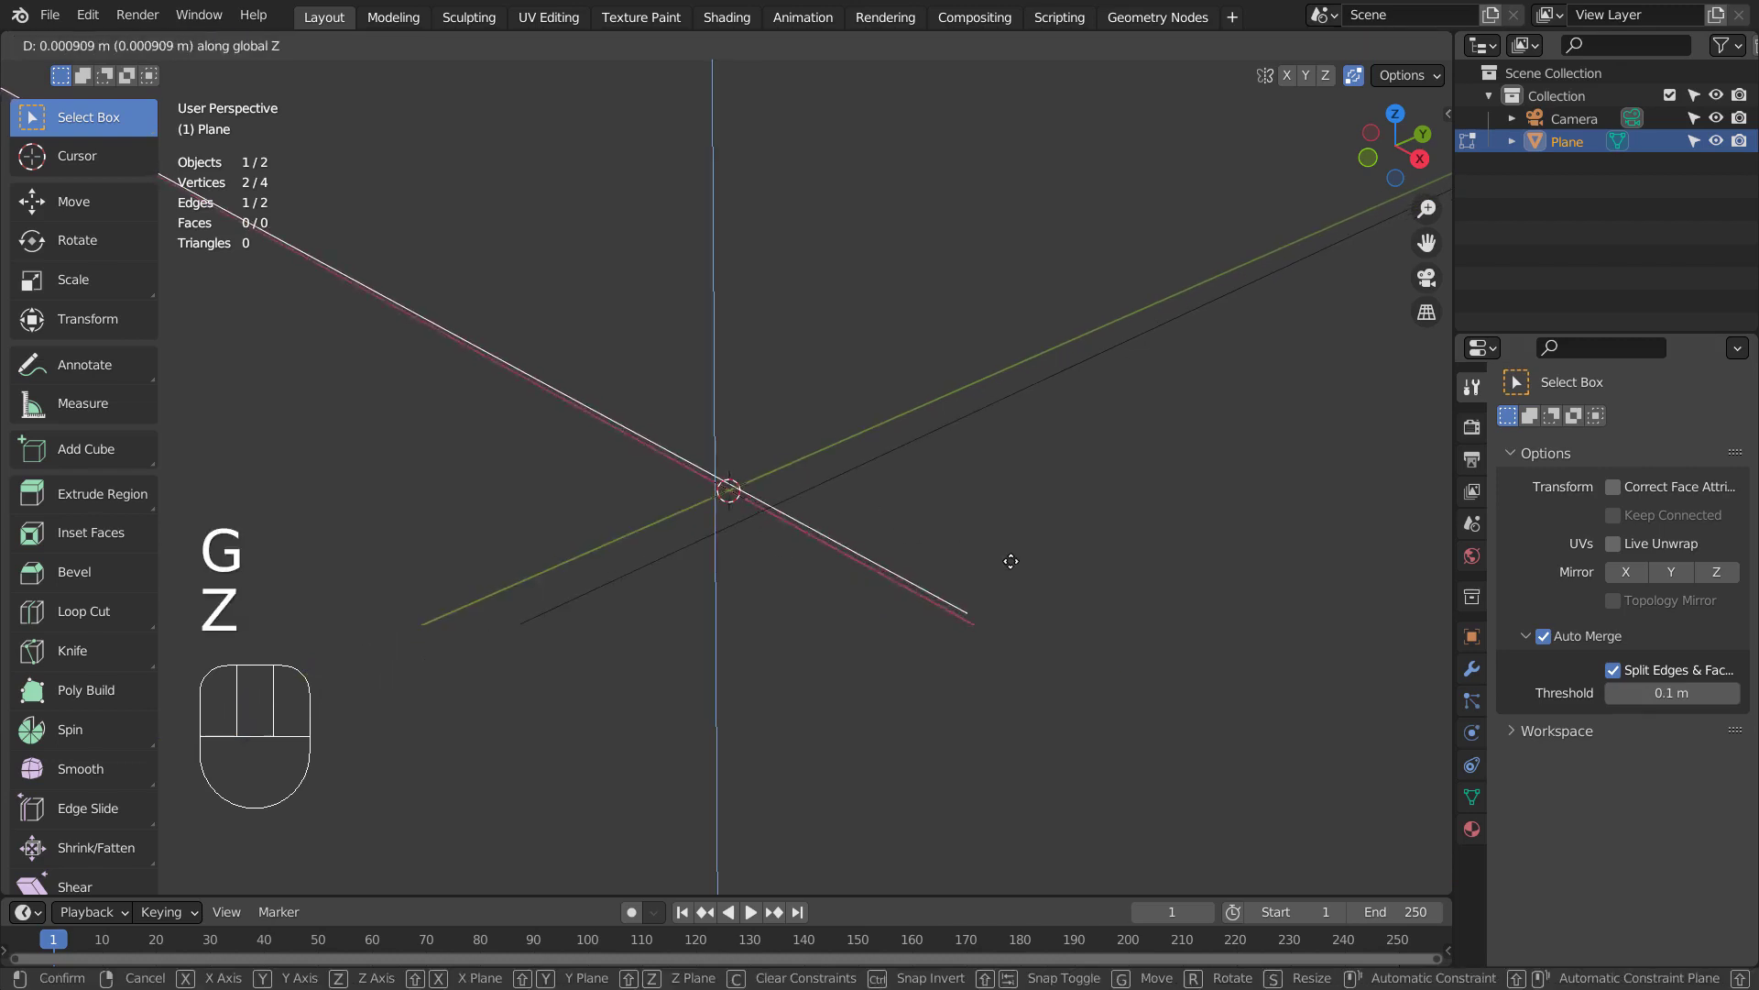
left_click(1010, 561)
key("g")
left_click(1011, 560)
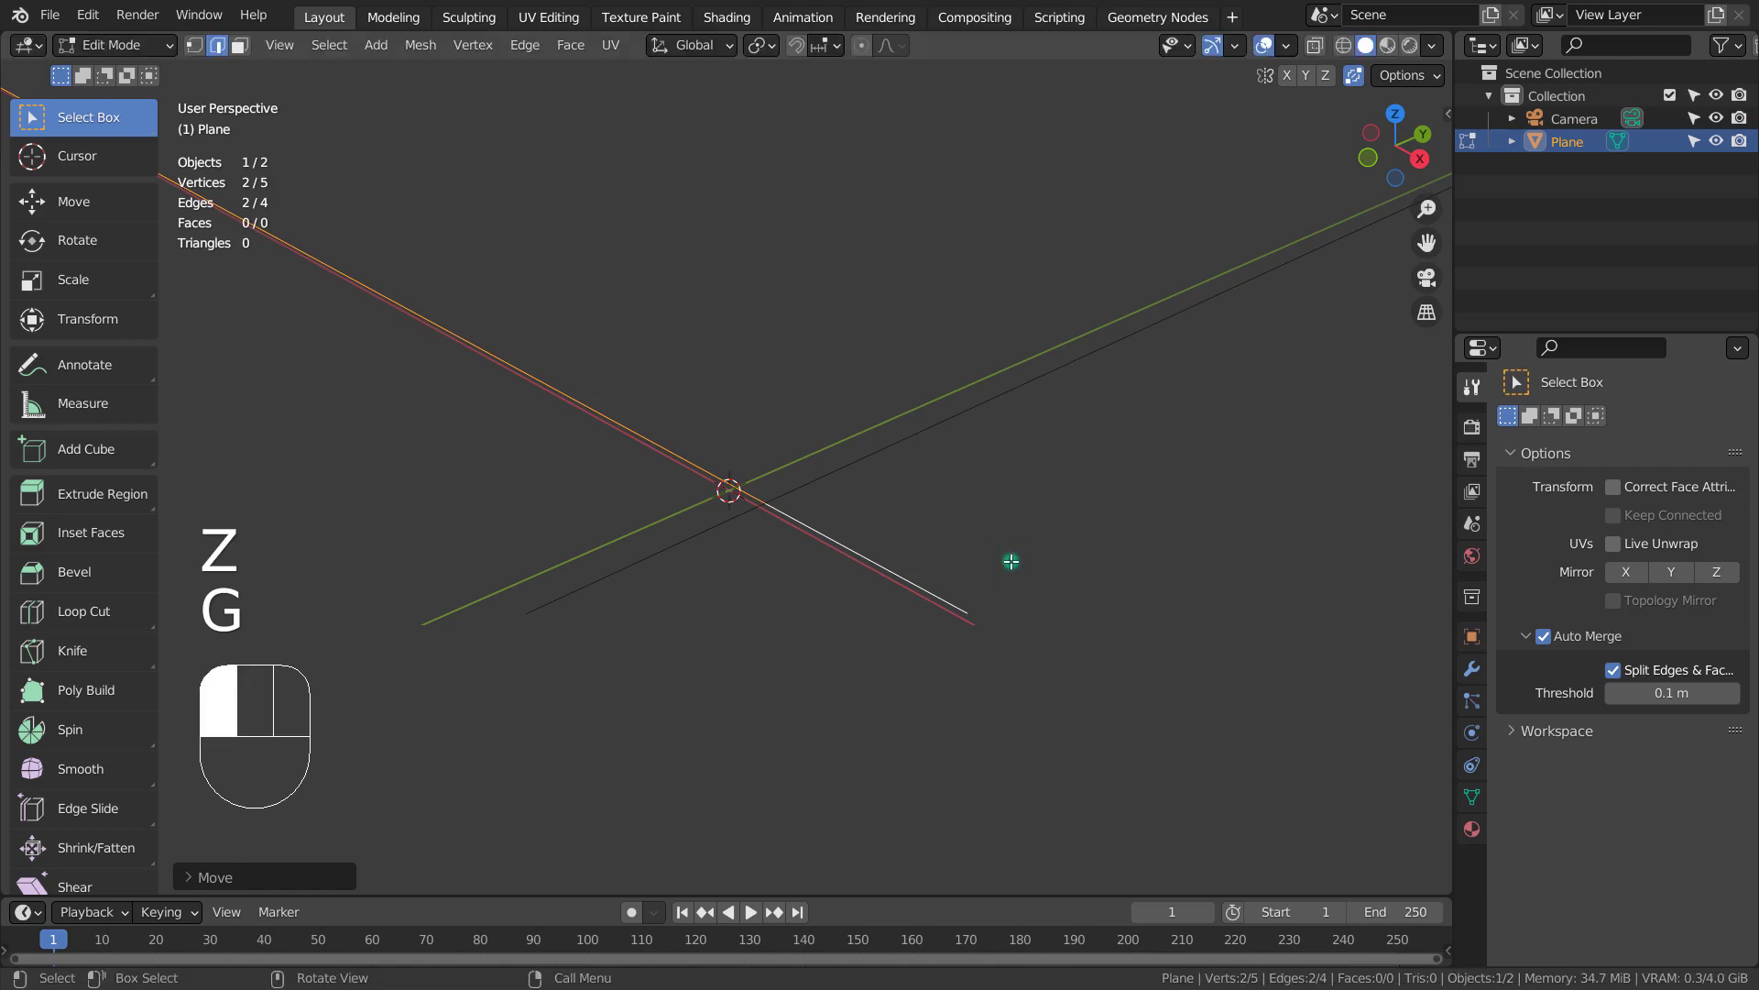
In vertex select mode, raise a vertex along Z so the edges split at the centre.
left_click(773, 493)
key("1")
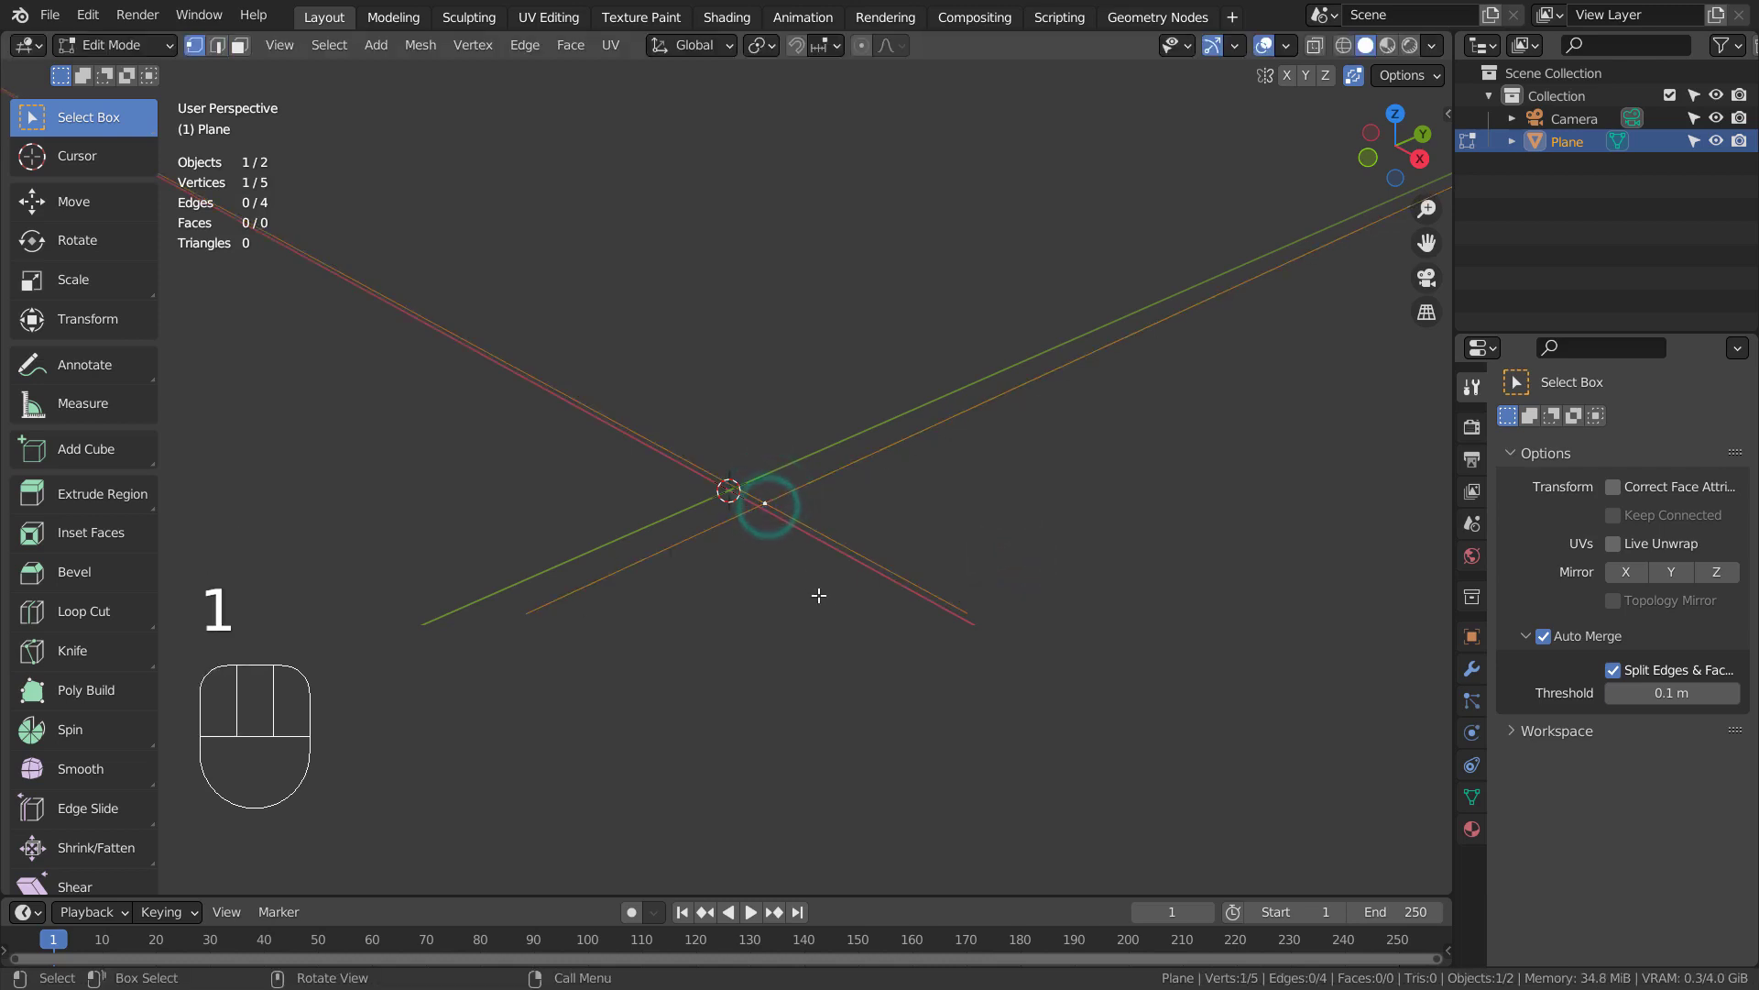
key("g")
key("z")
left_click(821, 549)
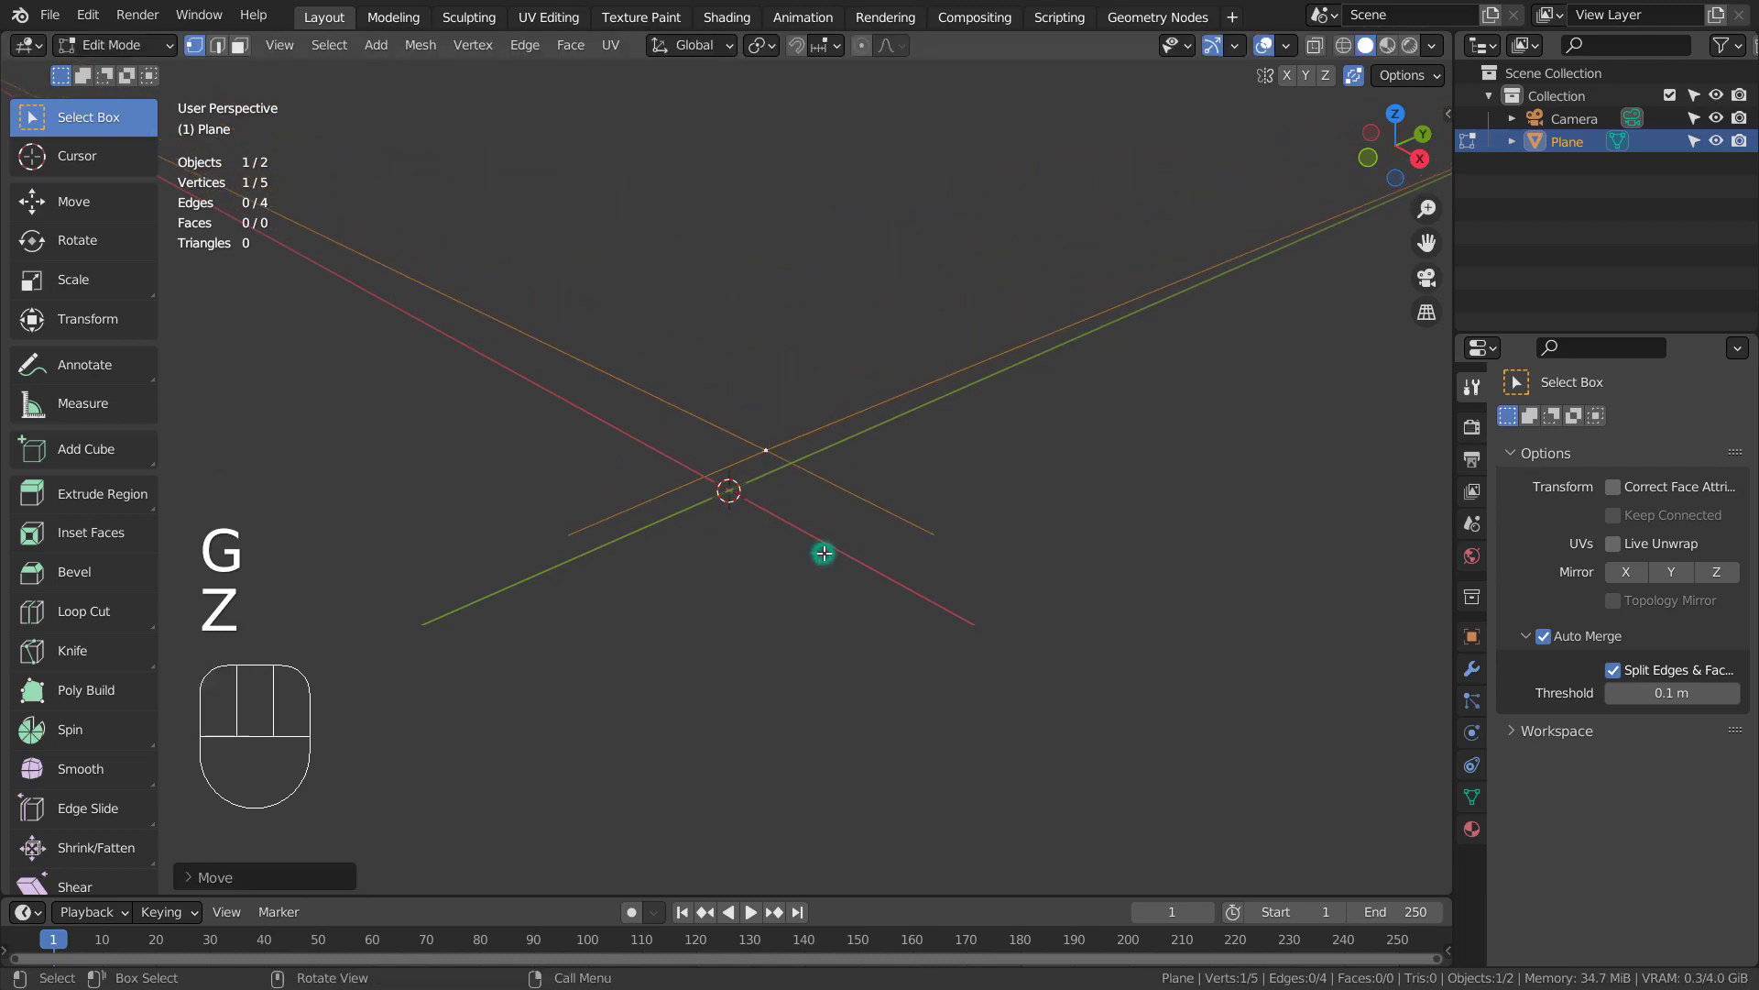
middle_click_drag(821, 550, 837, 629)
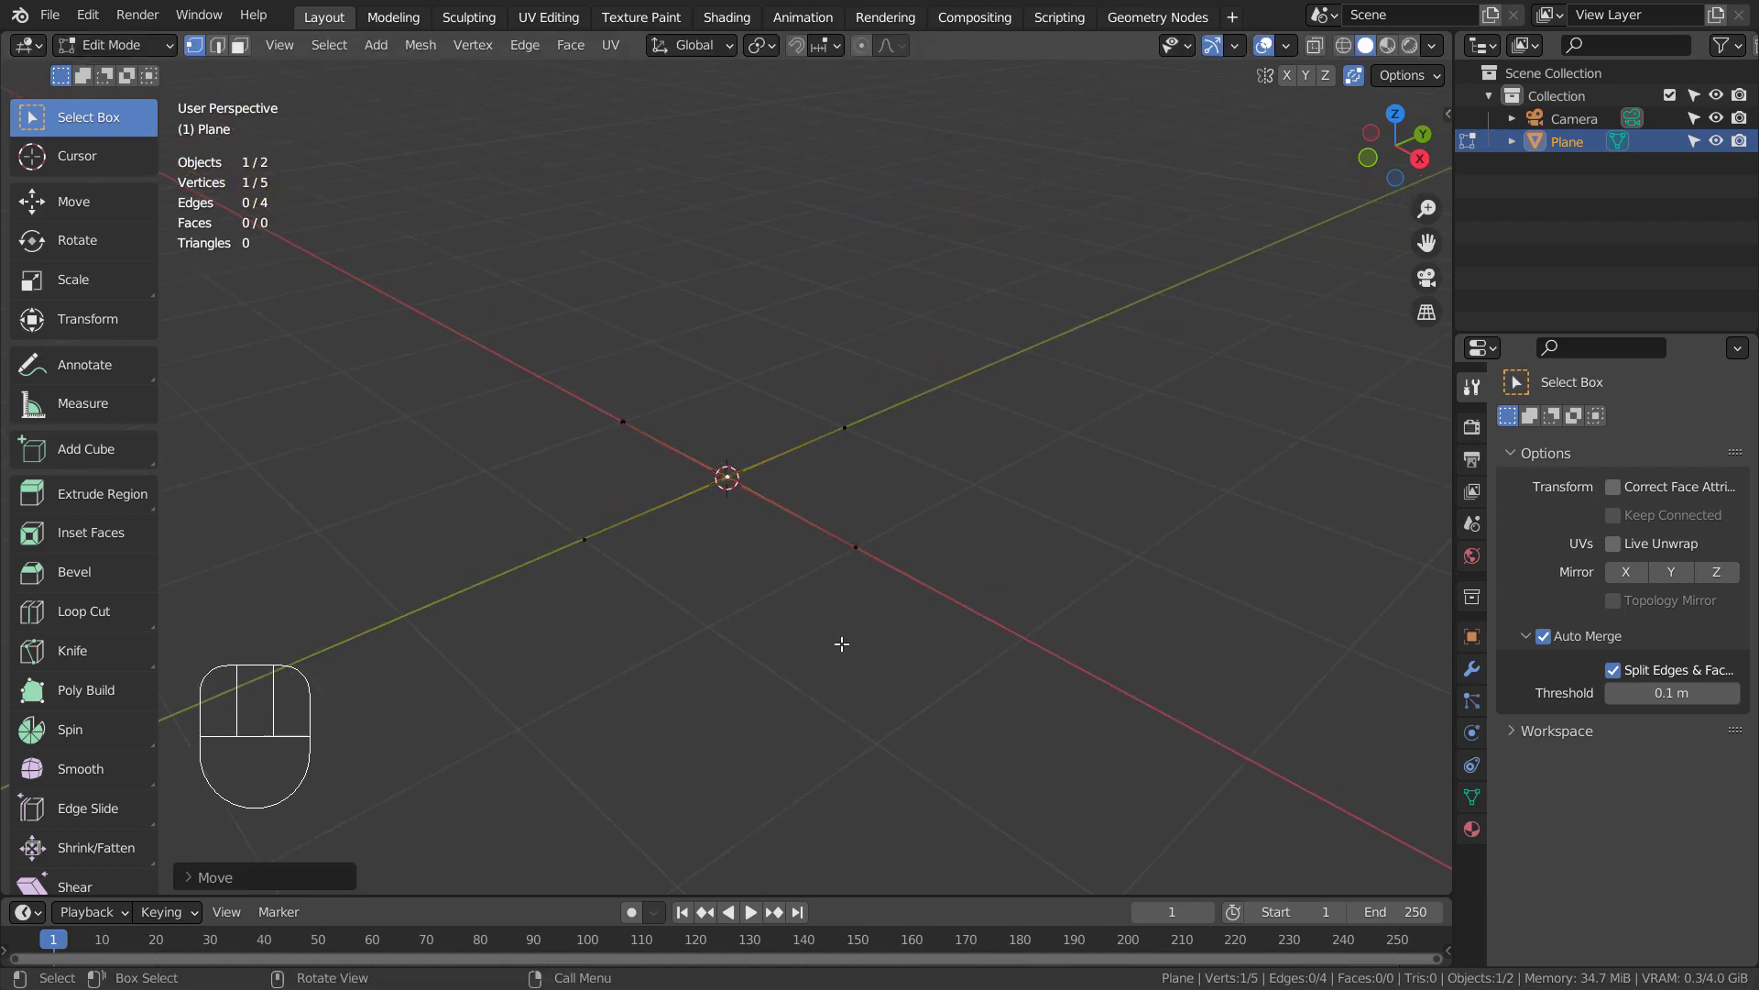
Move the vertex, then undo repeatedly back to the two unmerged crossing edges.
key("g")
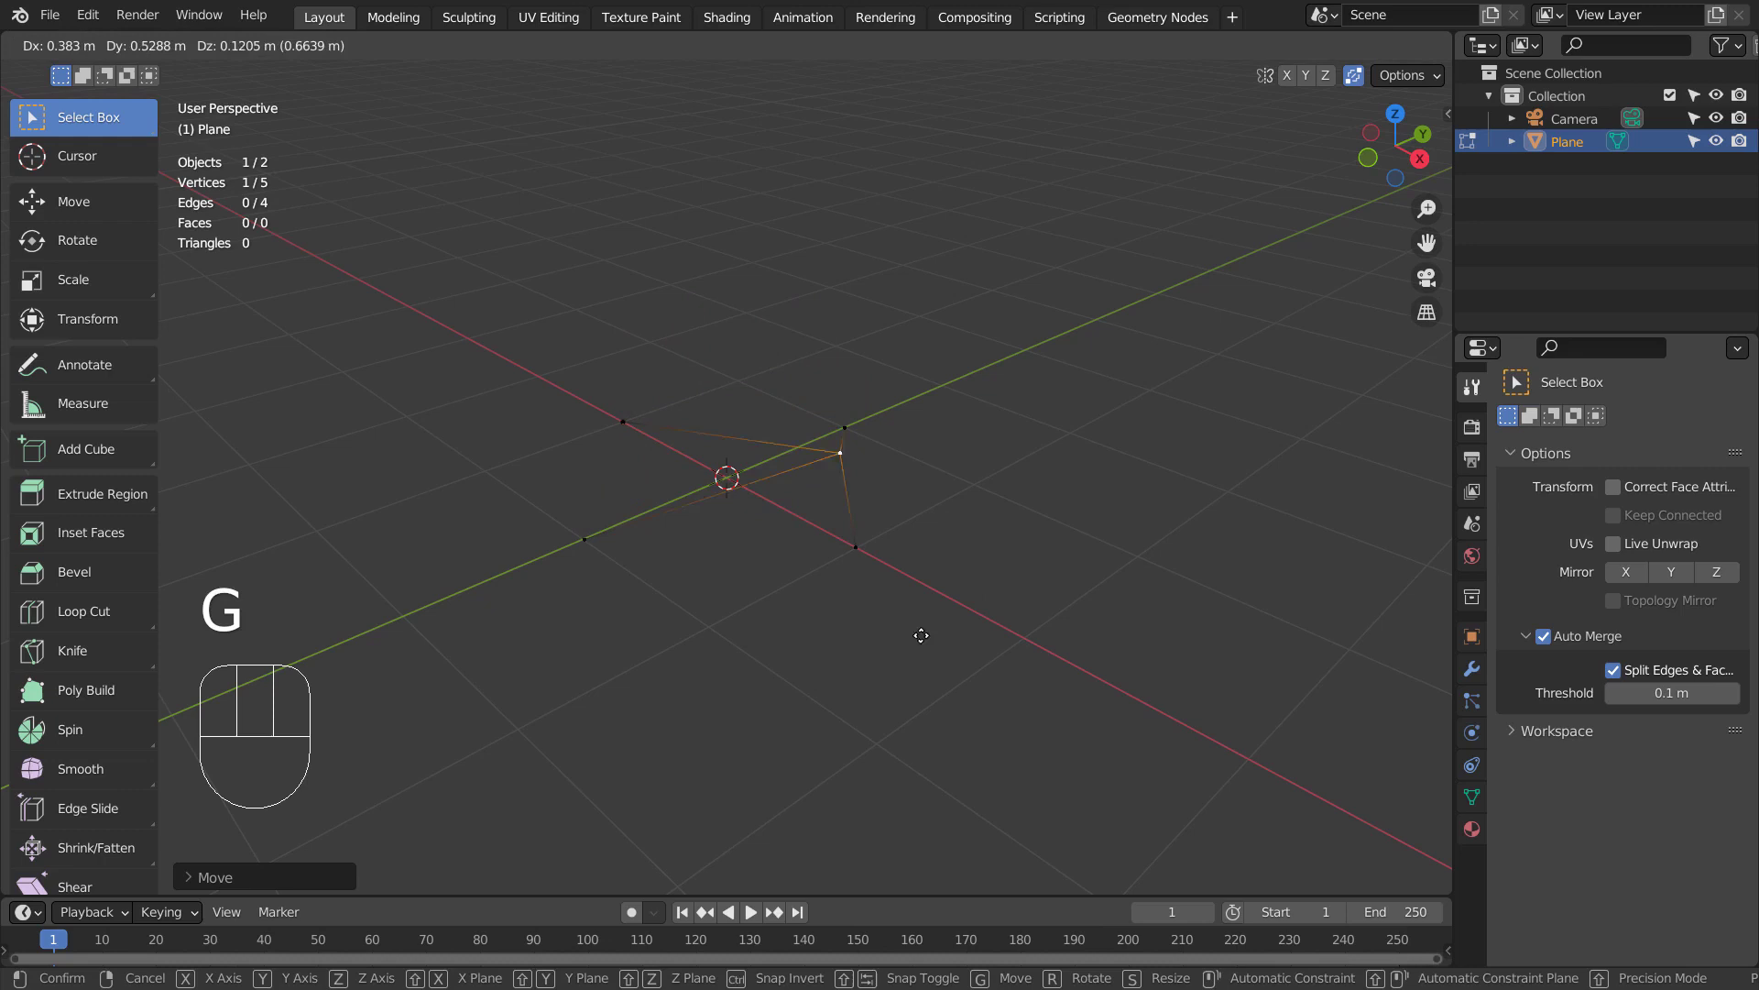
left_click(854, 615)
key("ctrl+z")
key("ctrl+z")
key("ctrl+z")
key("ctrl+z")
key("ctrl+z")
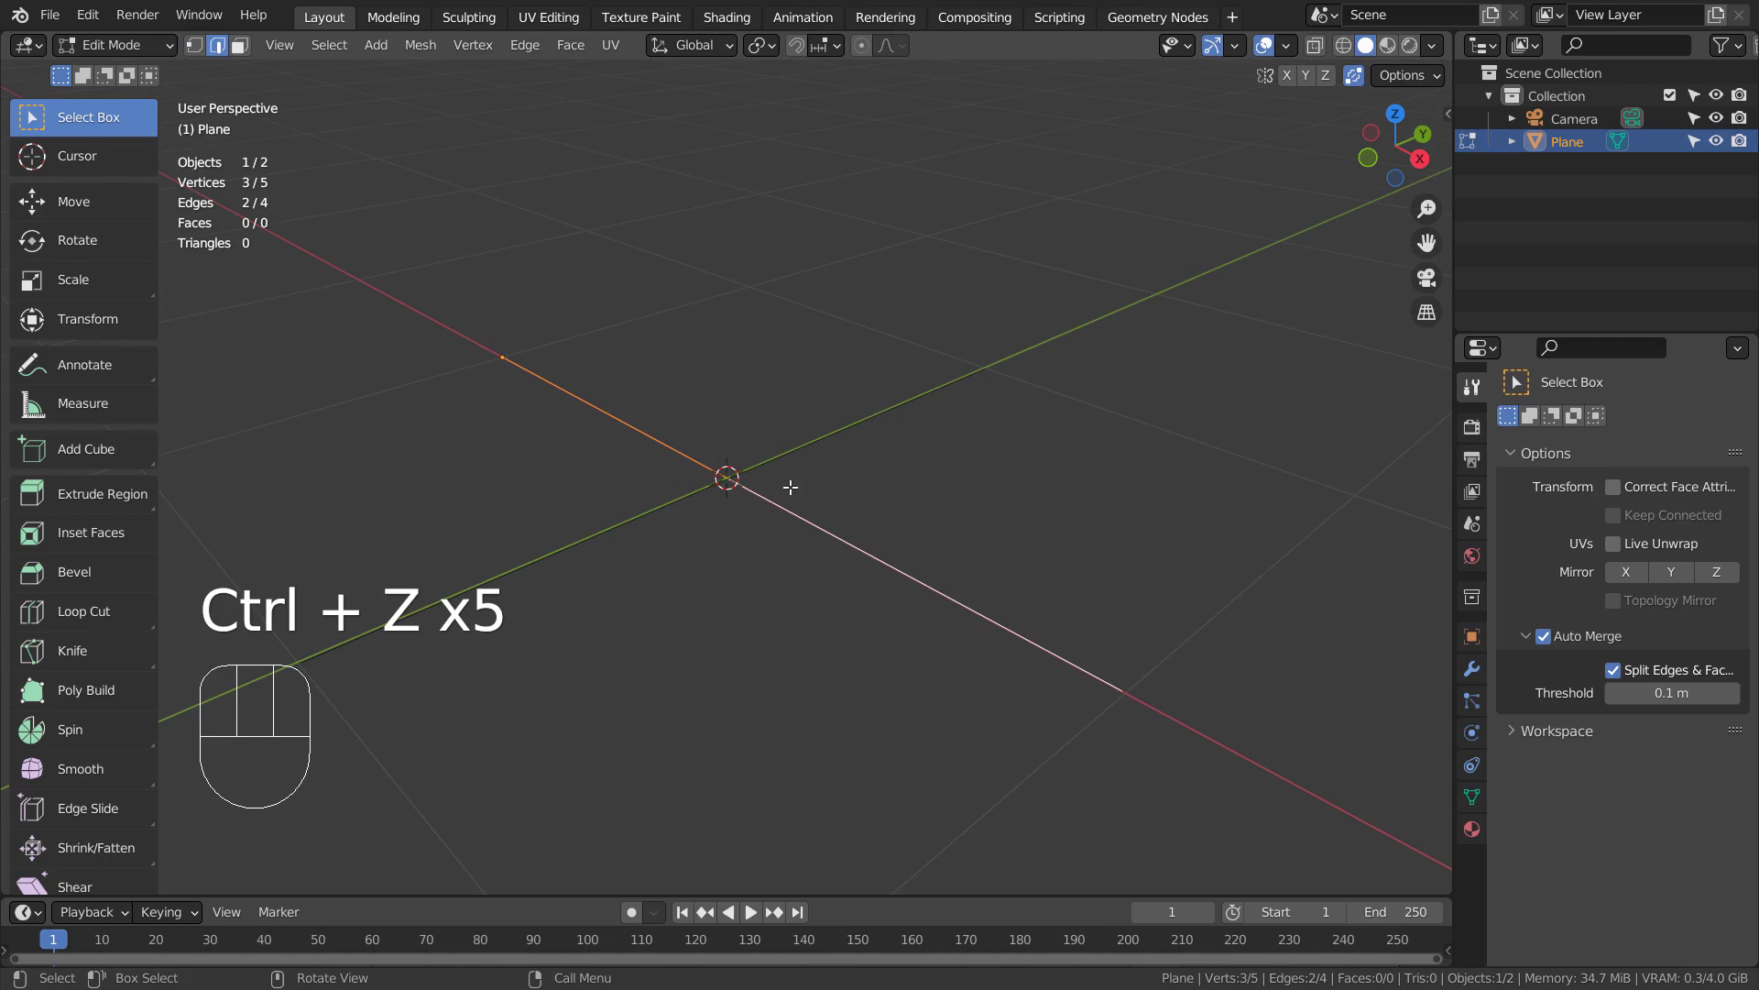
left_click(790, 457)
left_click(694, 494)
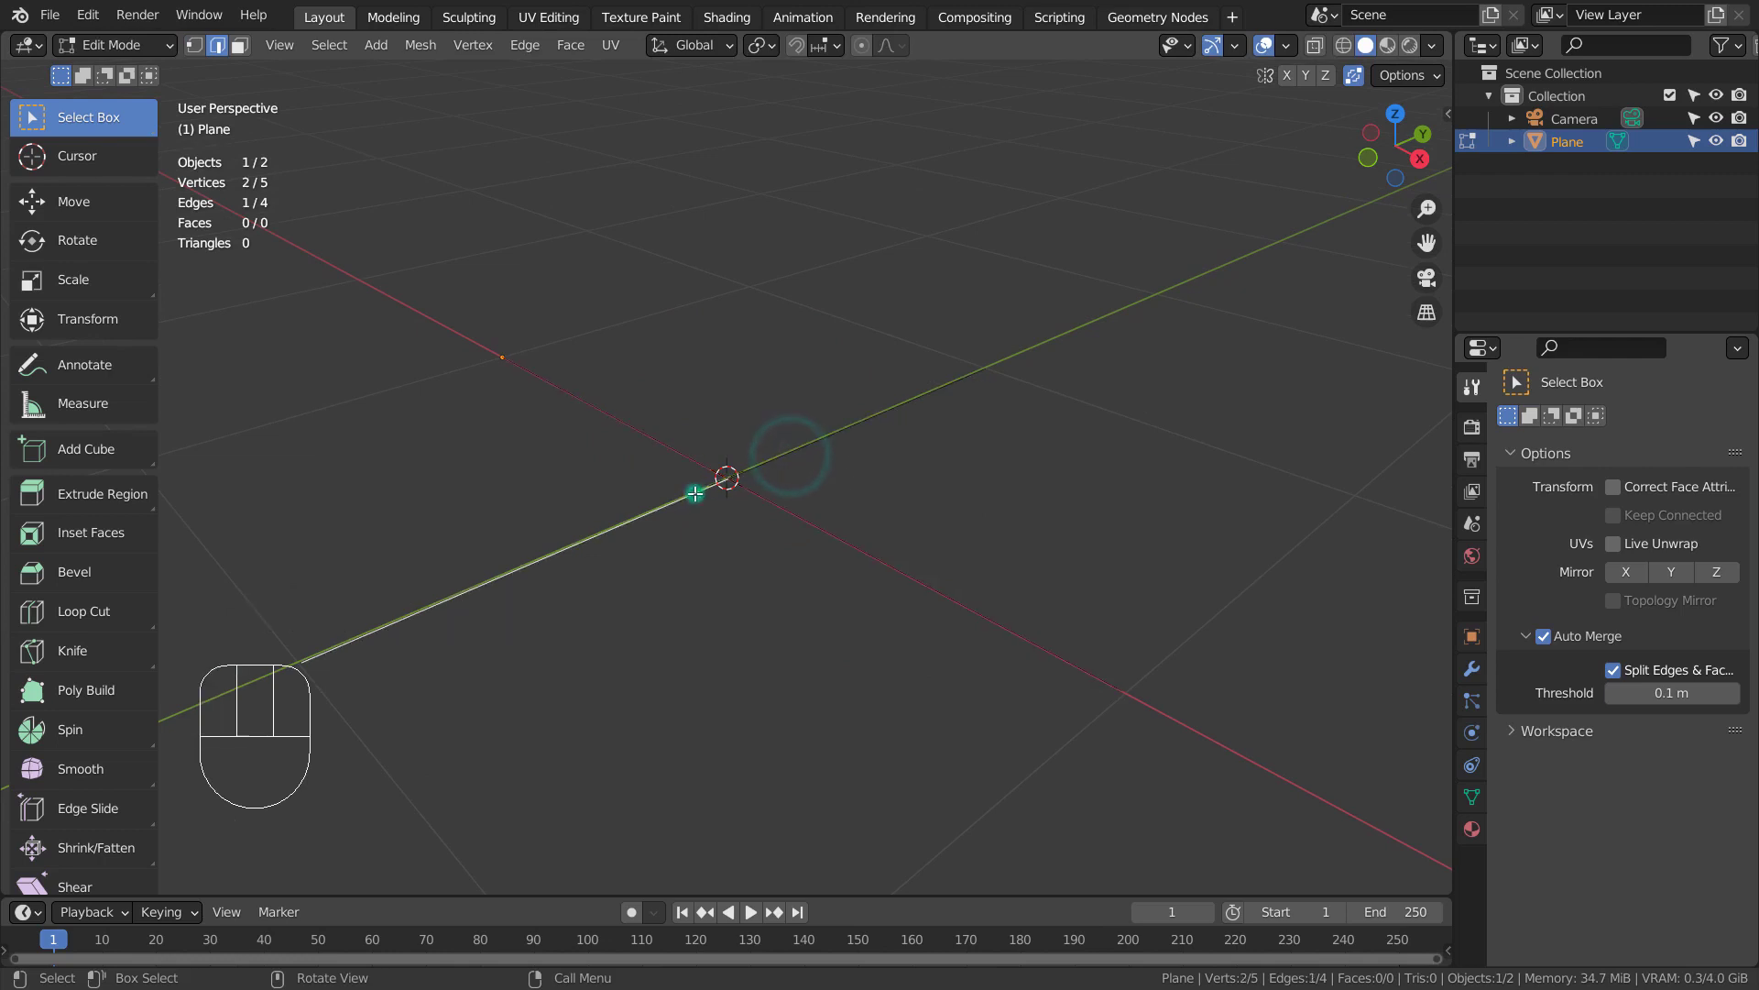
key("ctrl+z")
key("ctrl+z")
key("ctrl+z")
key("ctrl+z")
key("ctrl+z")
key("ctrl+z")
Deselect all and, in edge select mode, pick the green-axis edge.
left_click(794, 518)
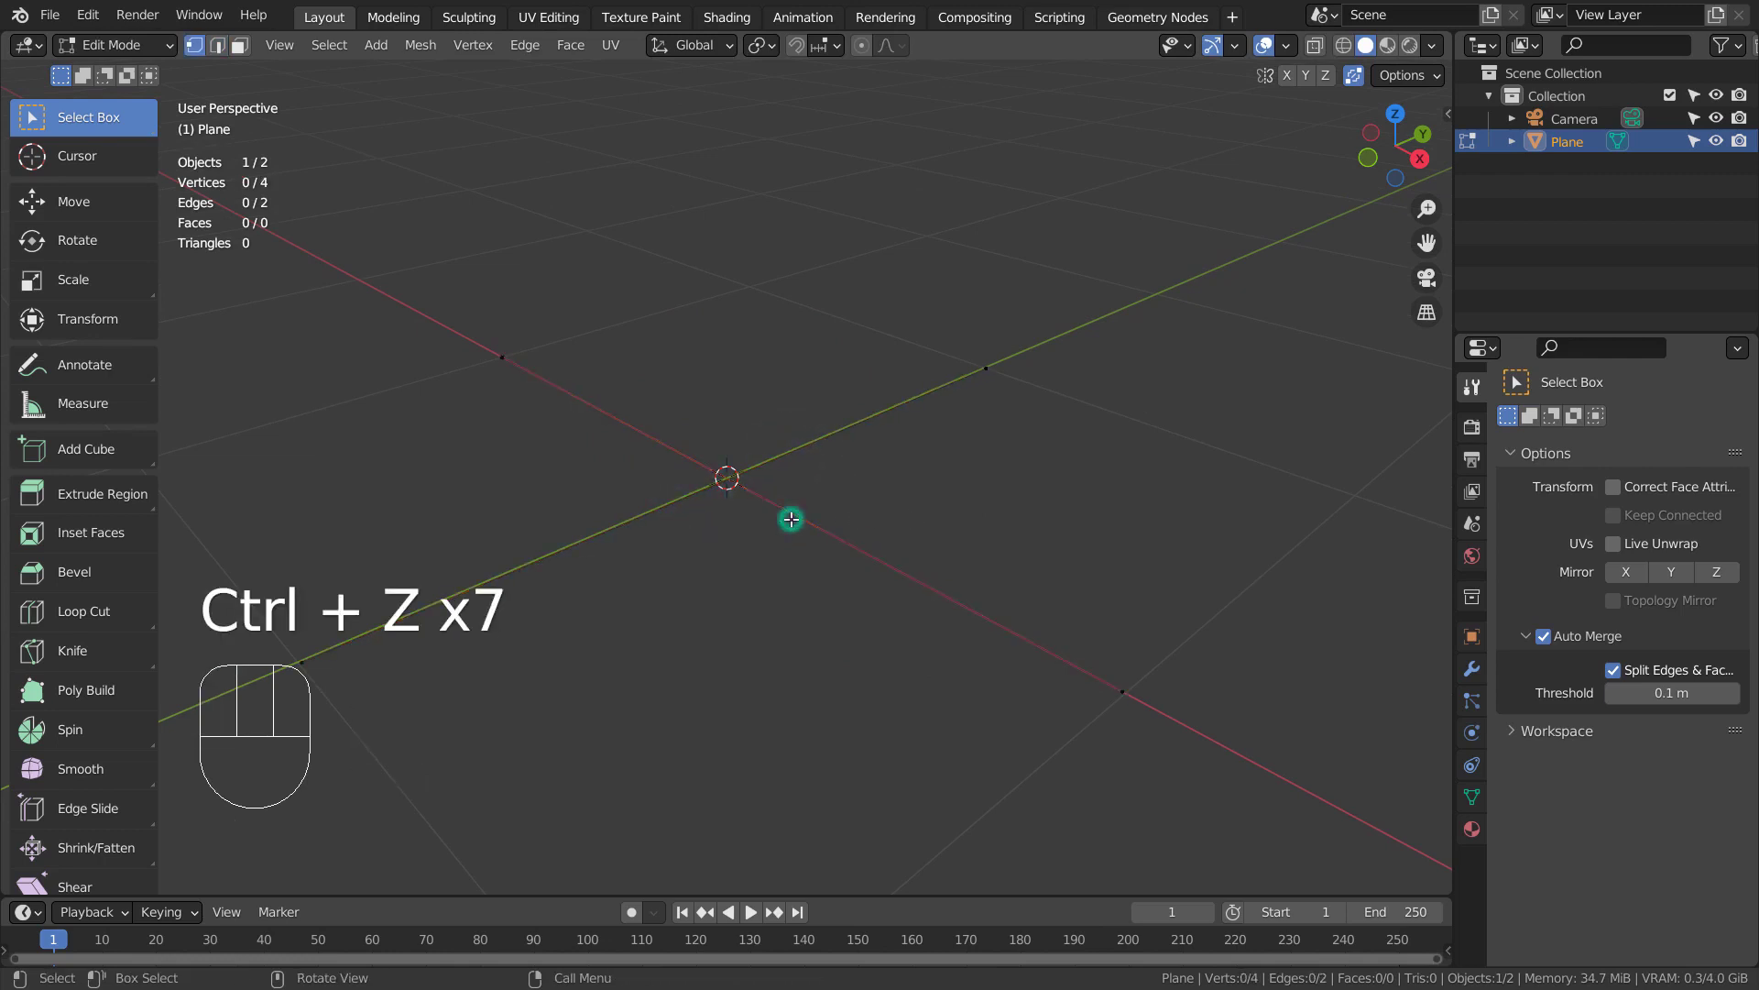
key("2")
left_click(797, 470)
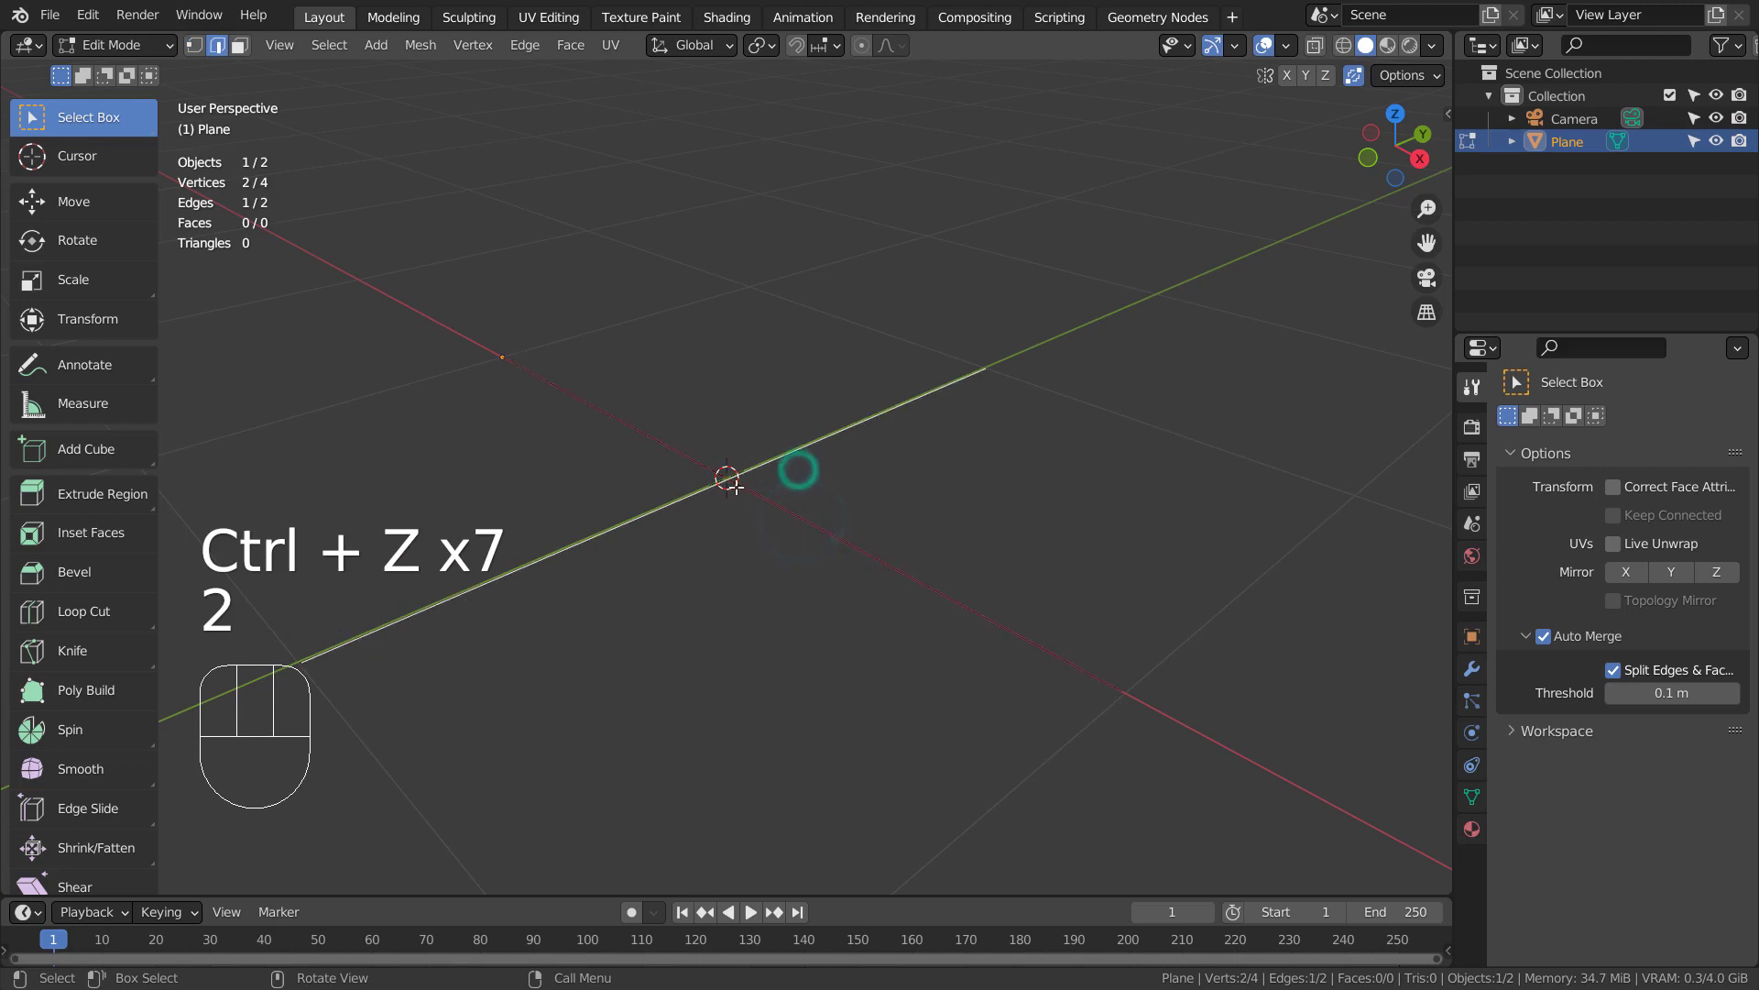
left_click(660, 441)
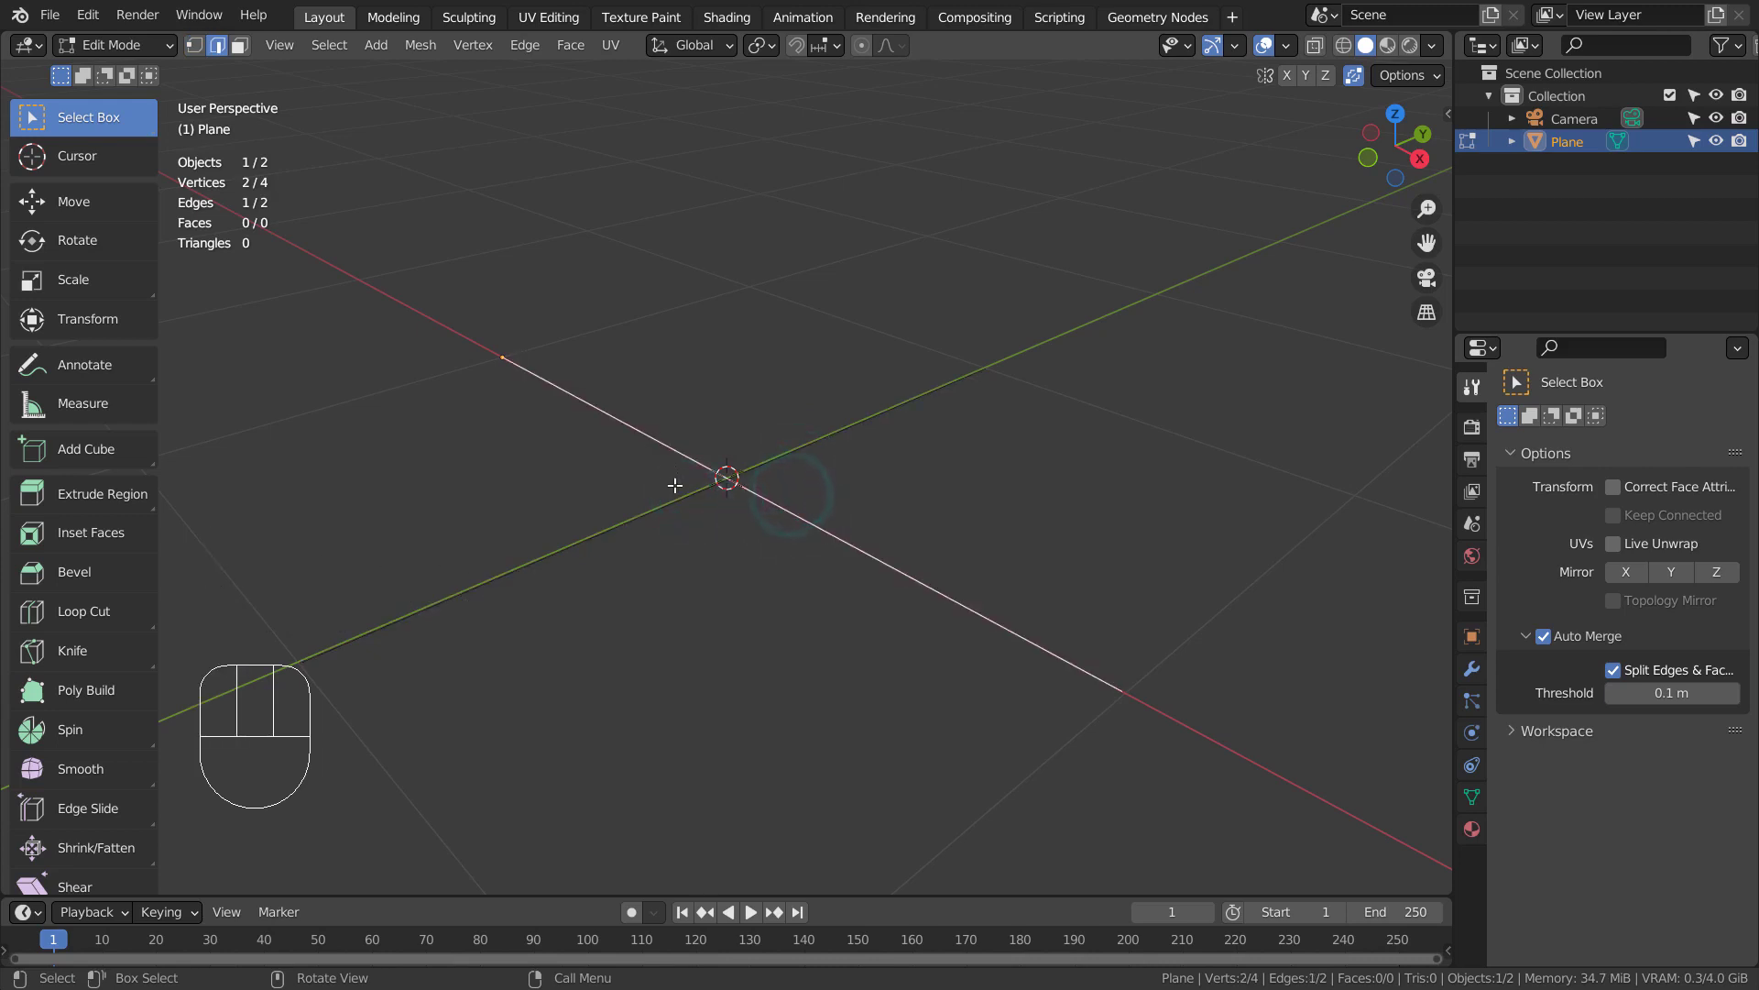
left_click(702, 495)
Reselect the red-axis edge and, in vertex mode, raise a vertex along Z twice.
left_click(800, 497)
key("1")
scroll(719, 478, "up", 4)
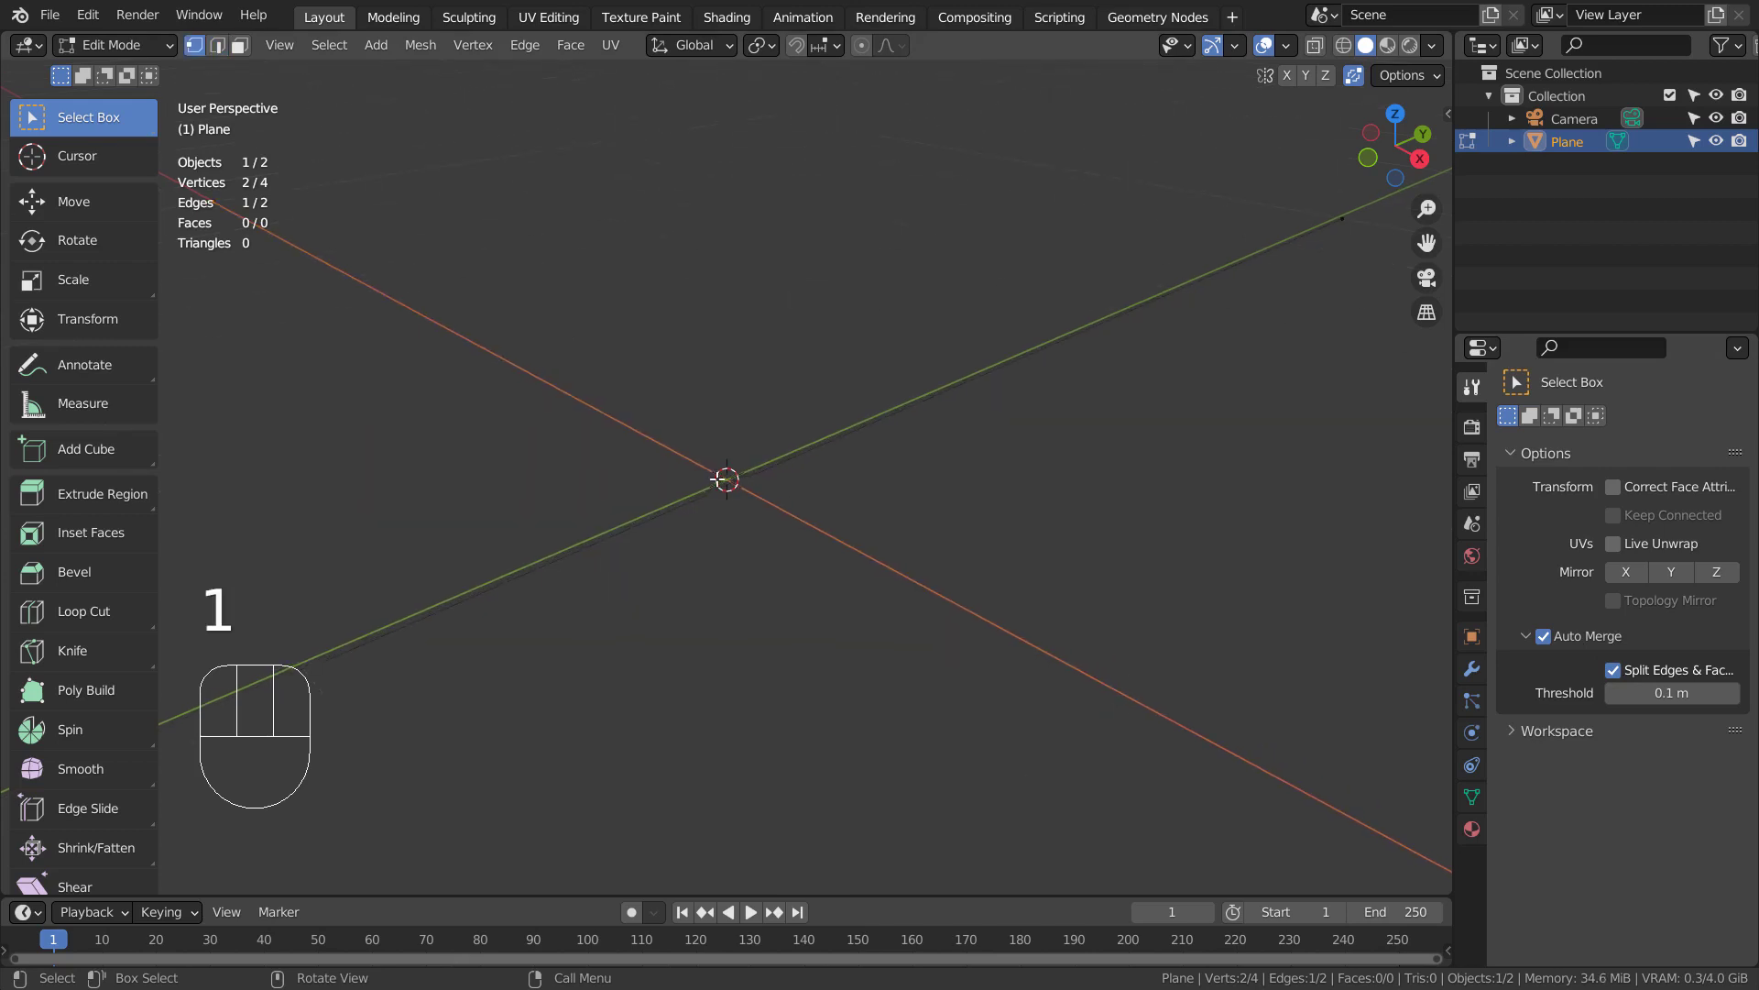
key("g")
key("z")
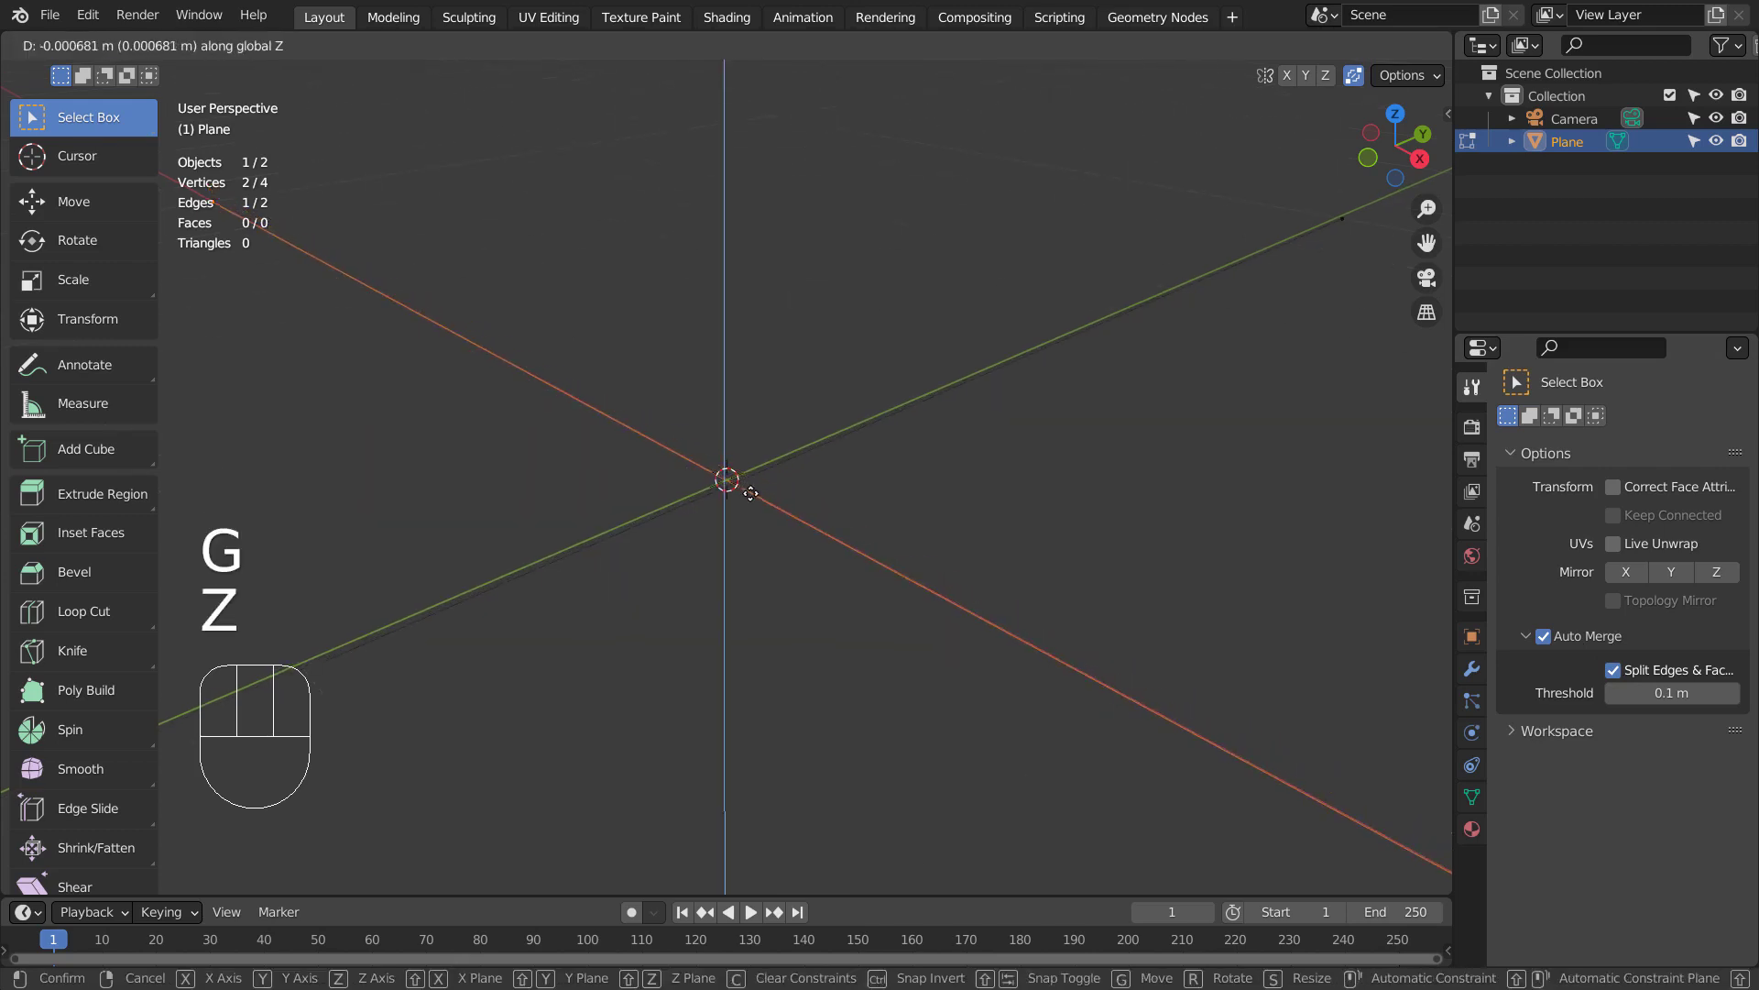
left_click(753, 495)
key("g")
key("z")
left_click(770, 485)
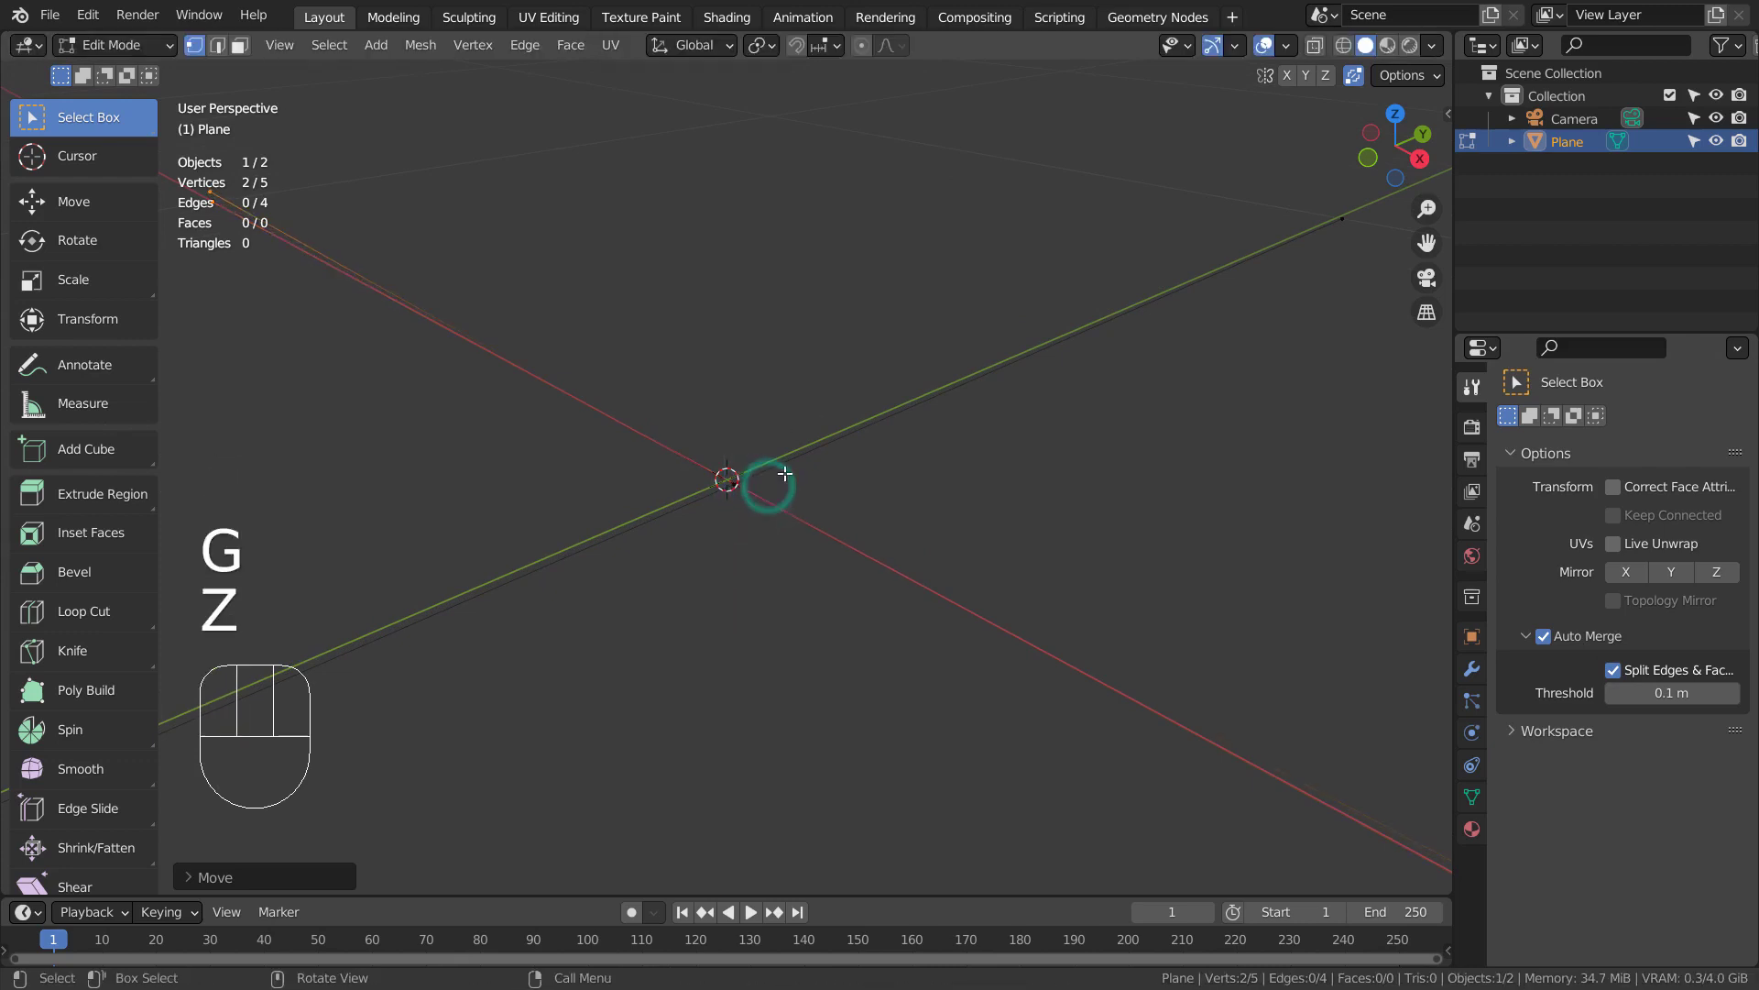
scroll(833, 568, "down", 2)
Lift a vertex near the centre upward along Z.
left_click(698, 469)
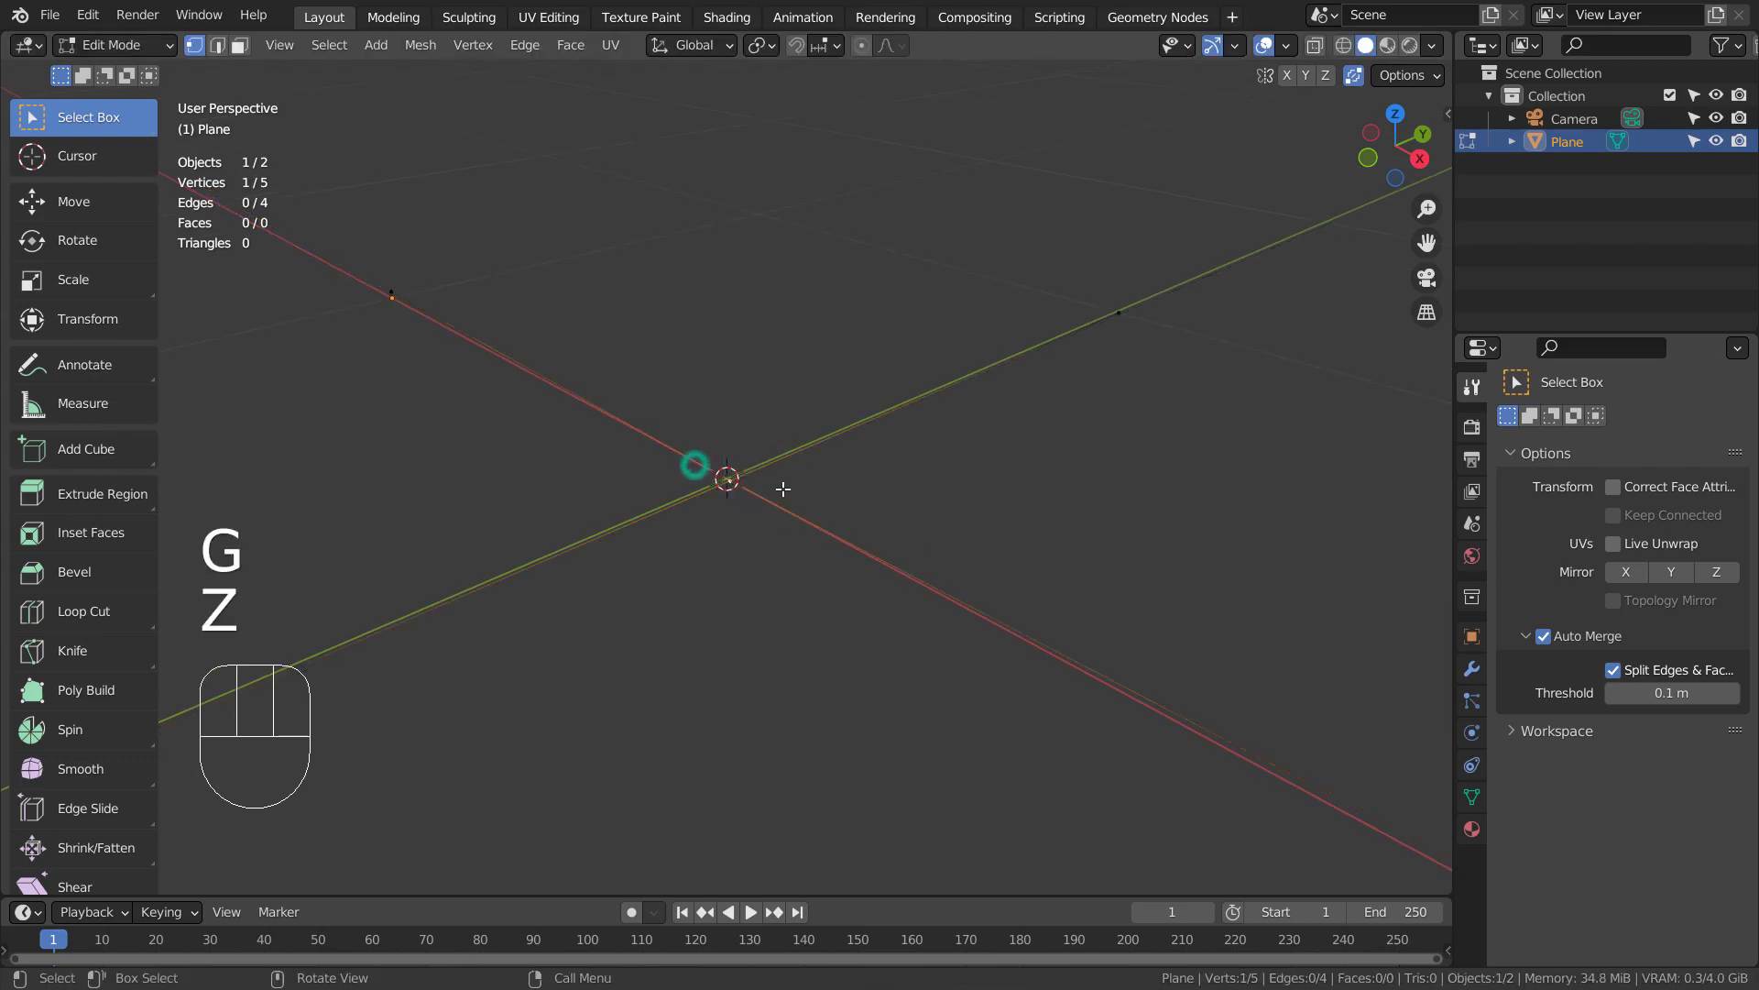
key("g")
key("z")
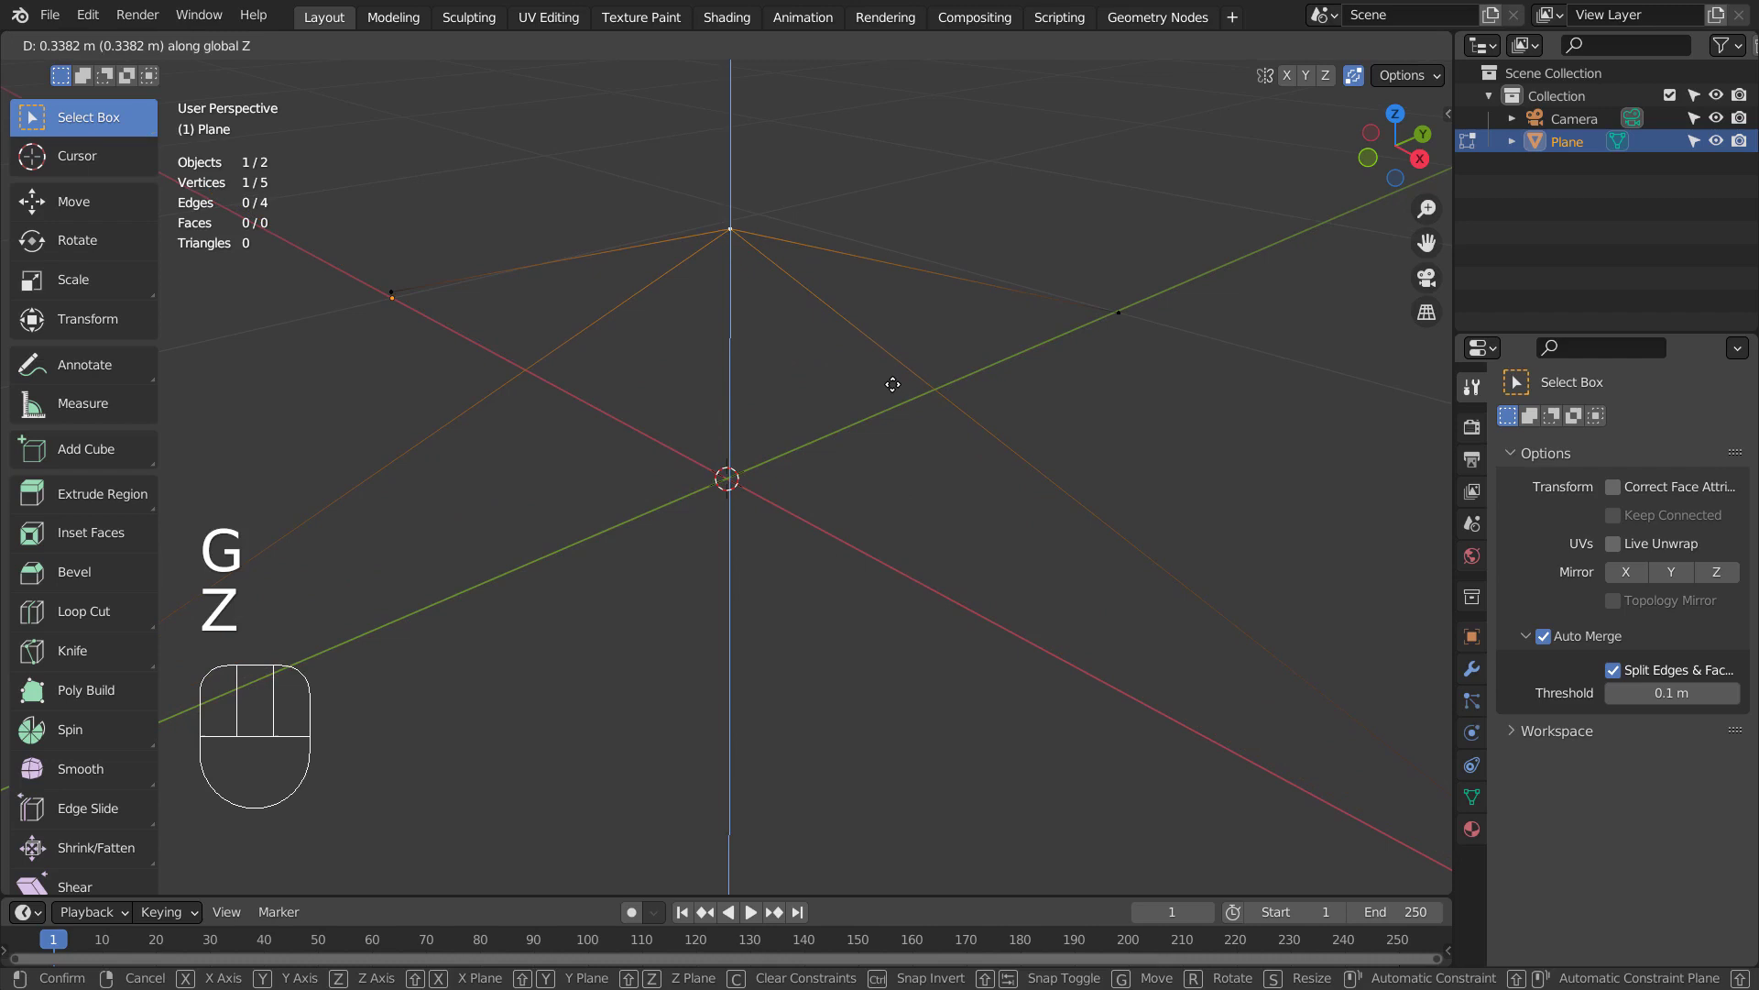
left_click(893, 384)
middle_click_drag(893, 384, 1072, 578)
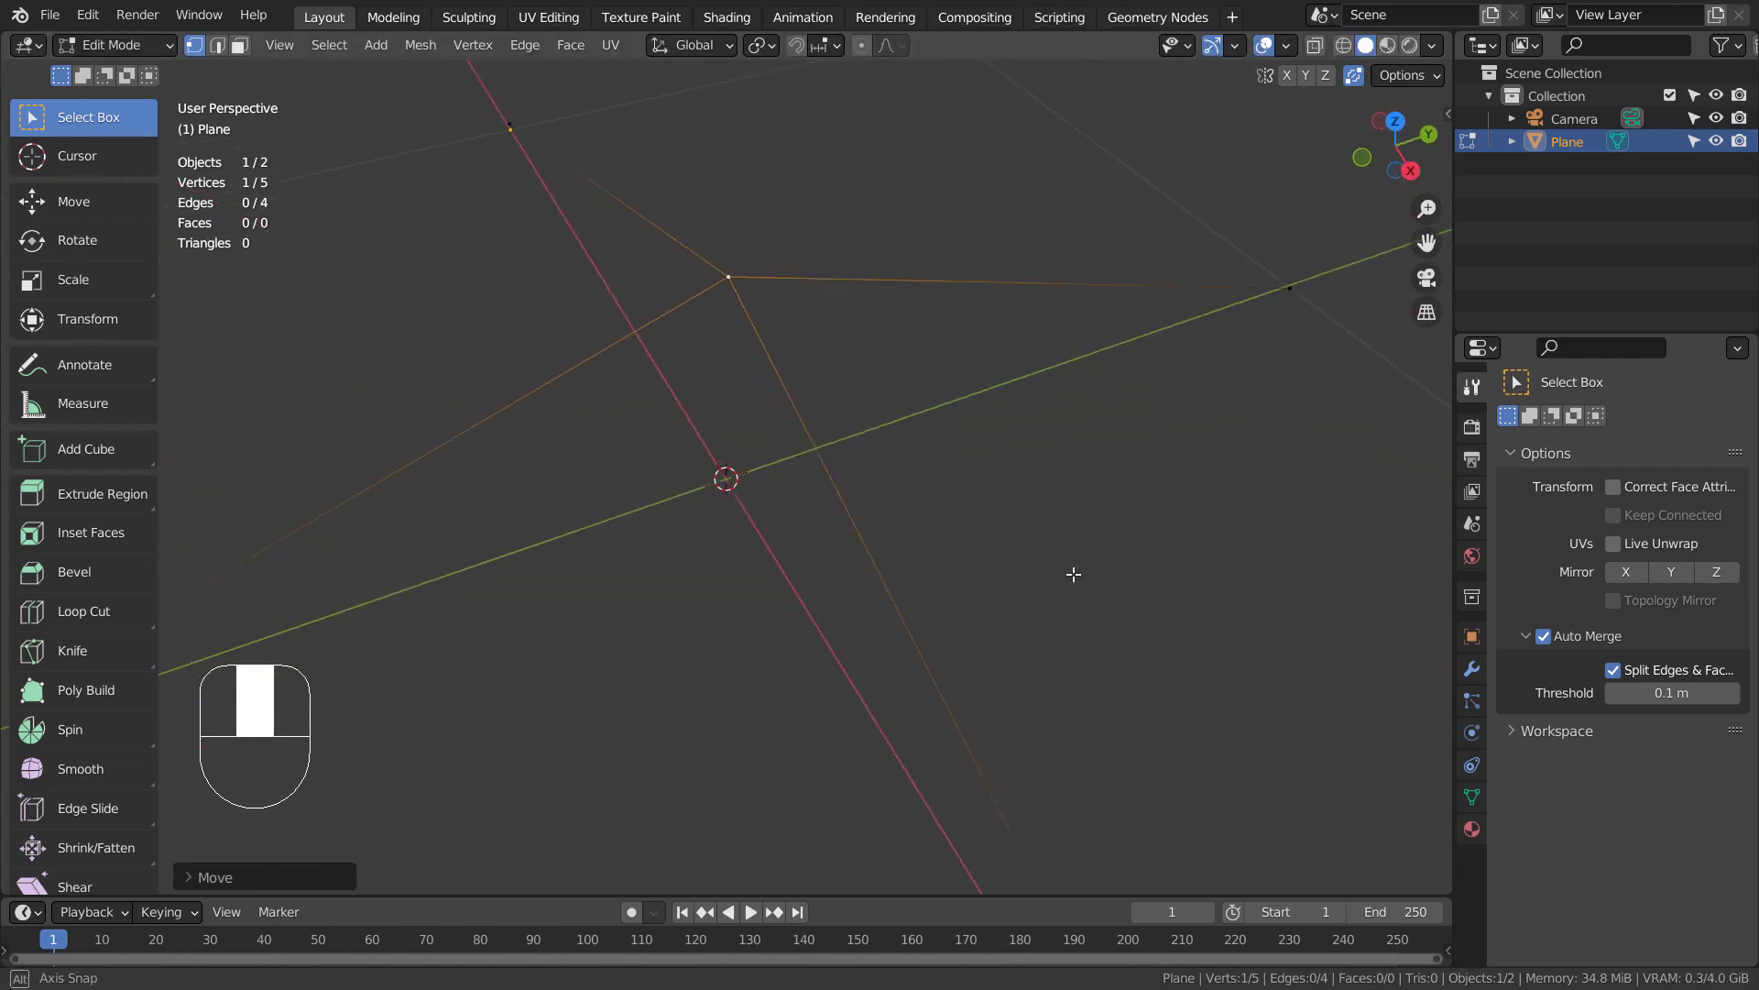
Delete the Plane object in Object Mode and bring up the Add > Mesh menu.
key("Tab")
key("x")
key("shift+a")
mouse_move(794, 434)
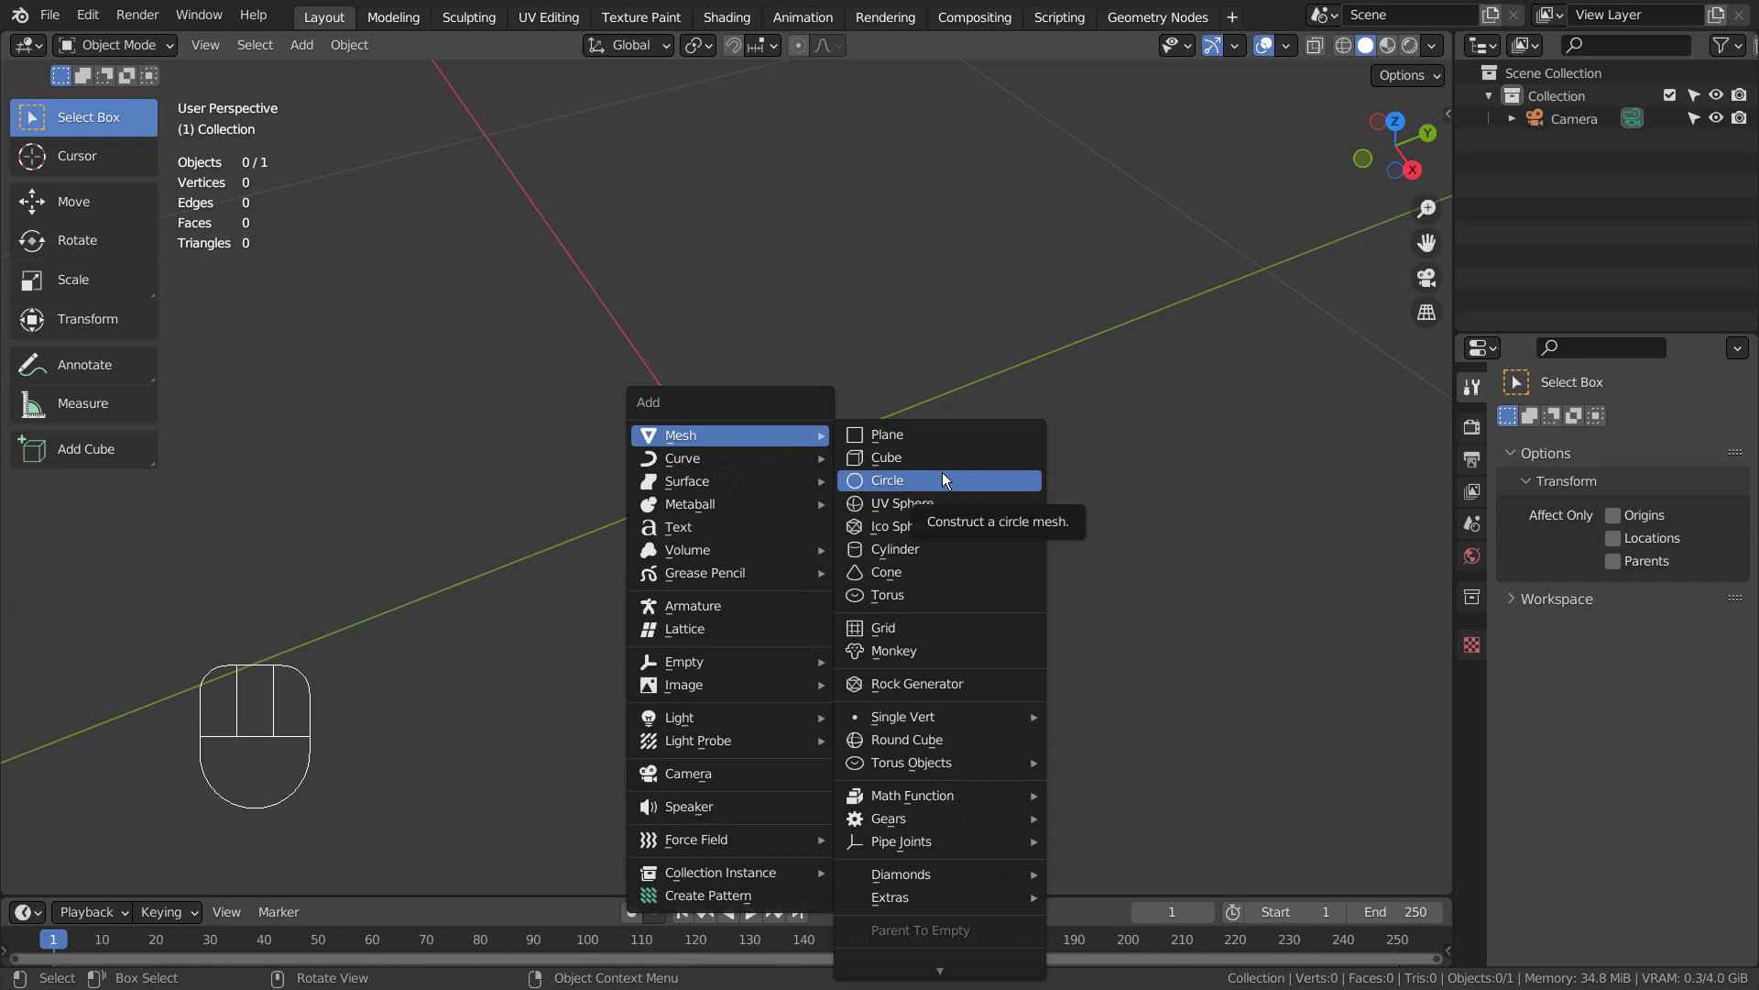
Add a mesh circle, then duplicate it about 1.014 m along X so the rings overlap.
left_click(943, 475)
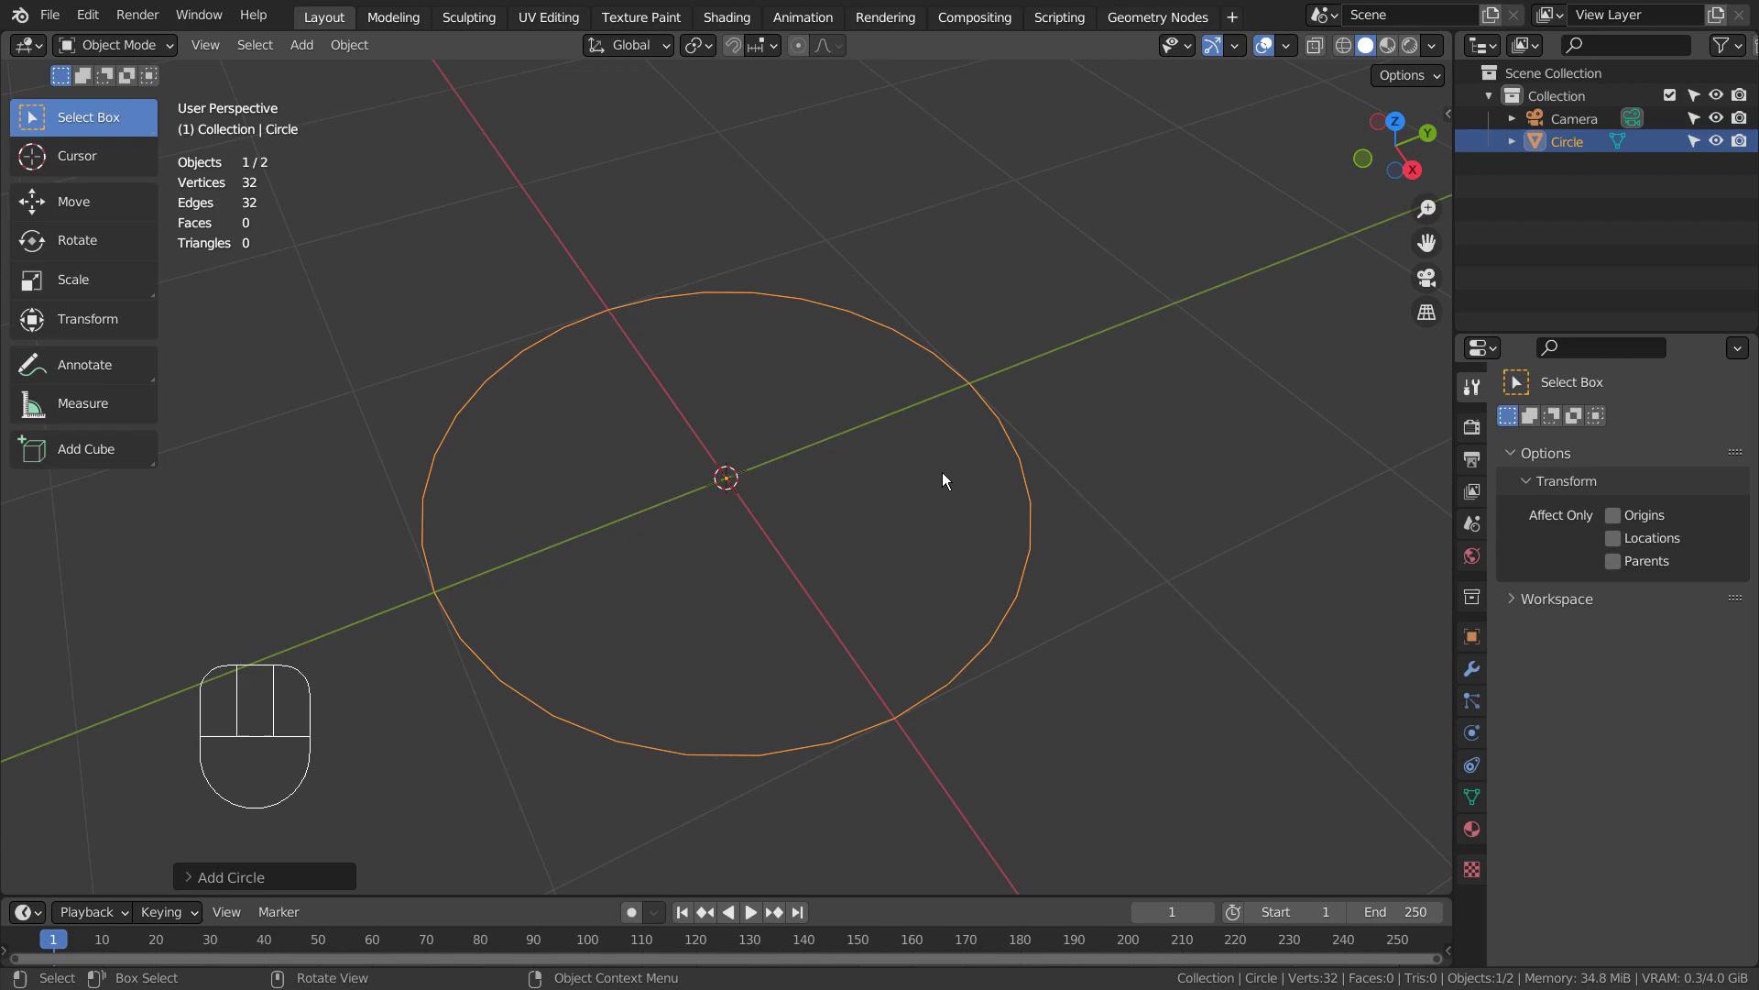
key("KP_7")
key("shift+d")
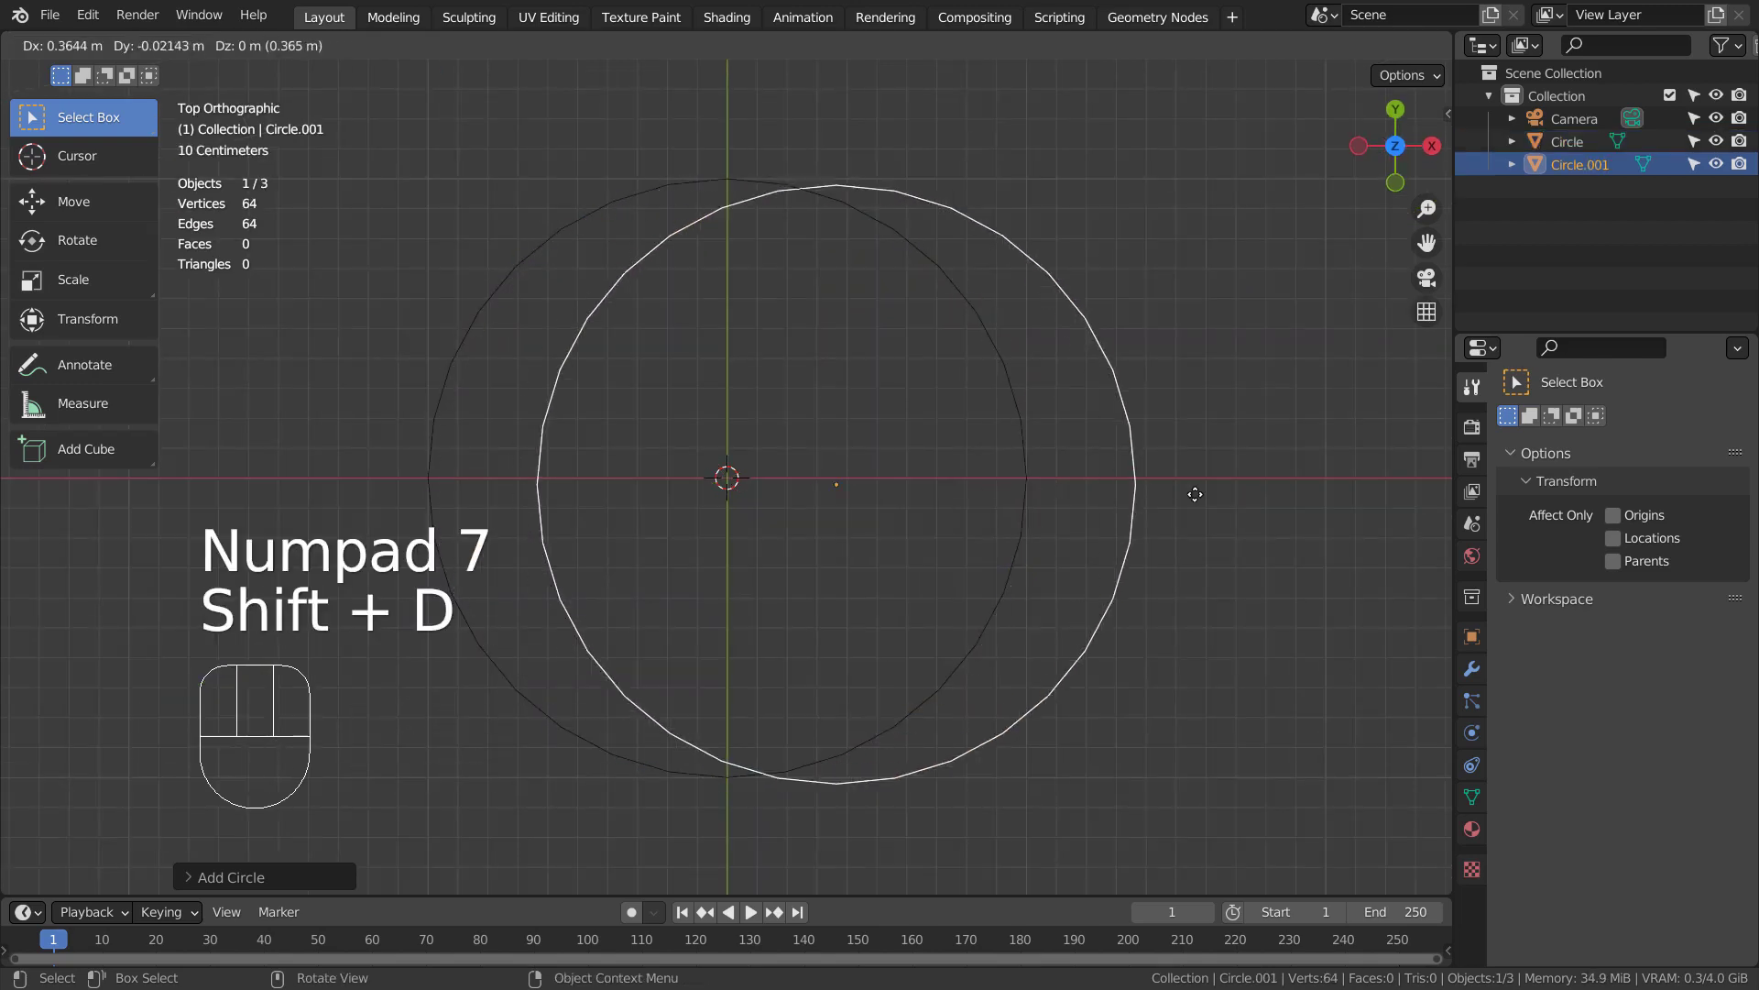
key("x")
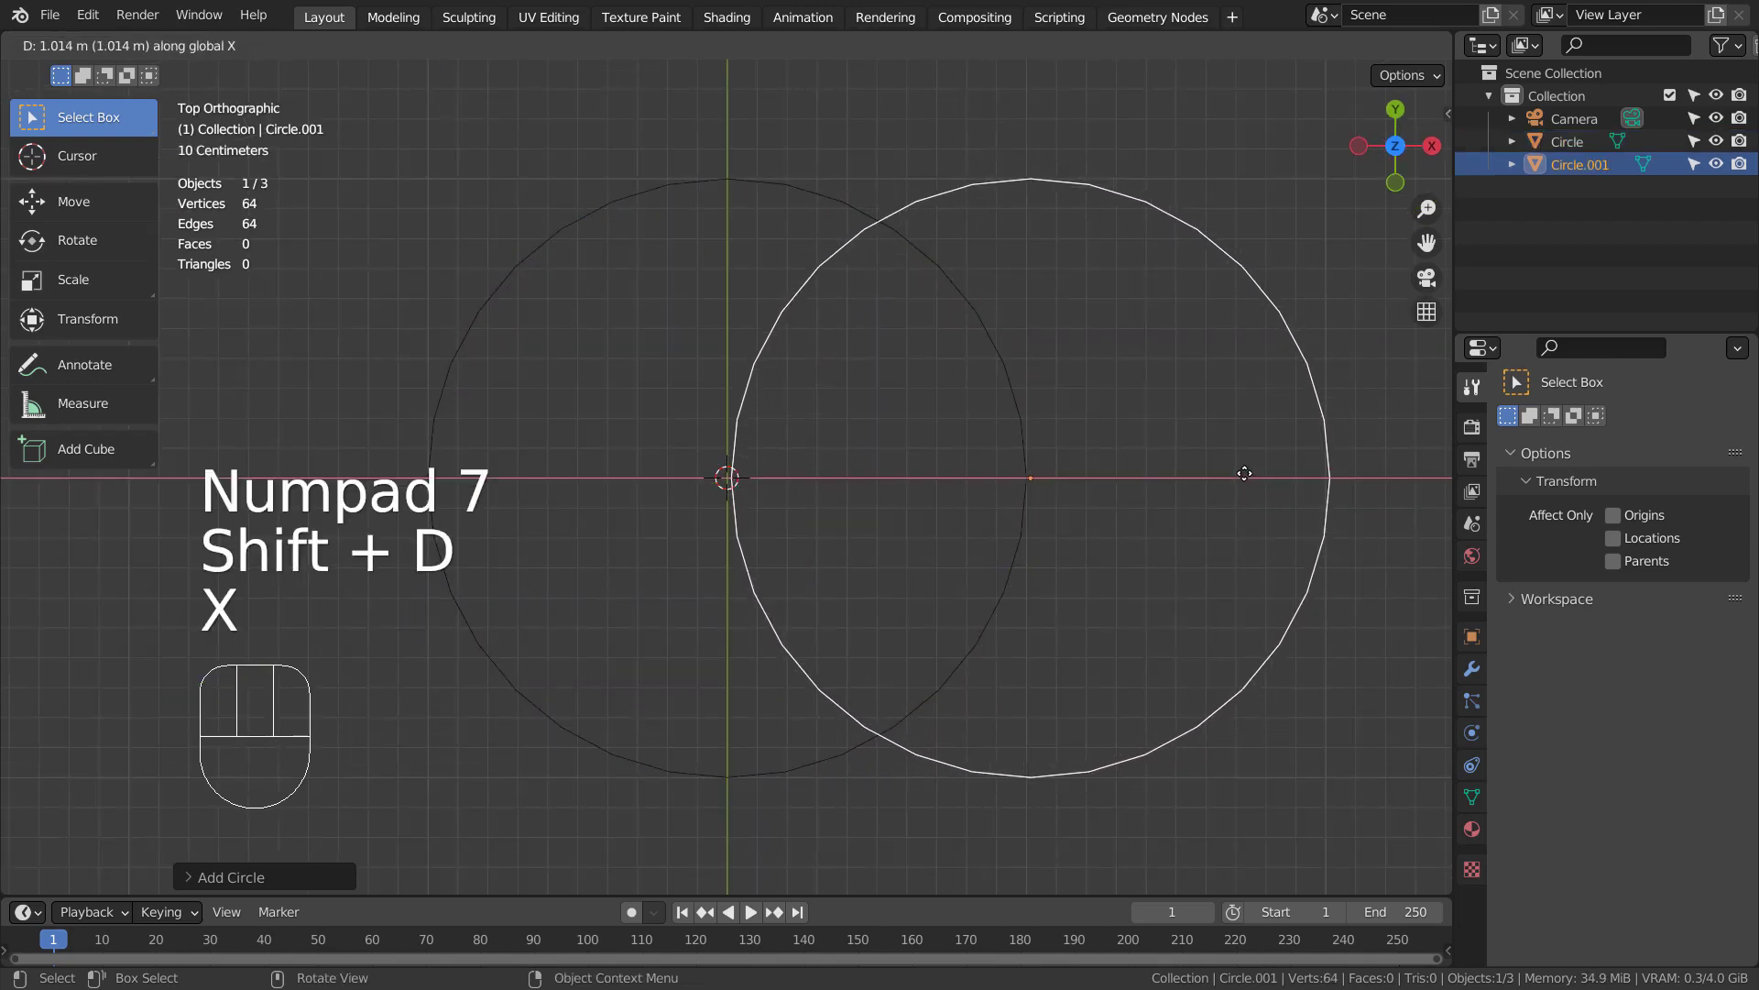
left_click(1244, 474, "ctrl")
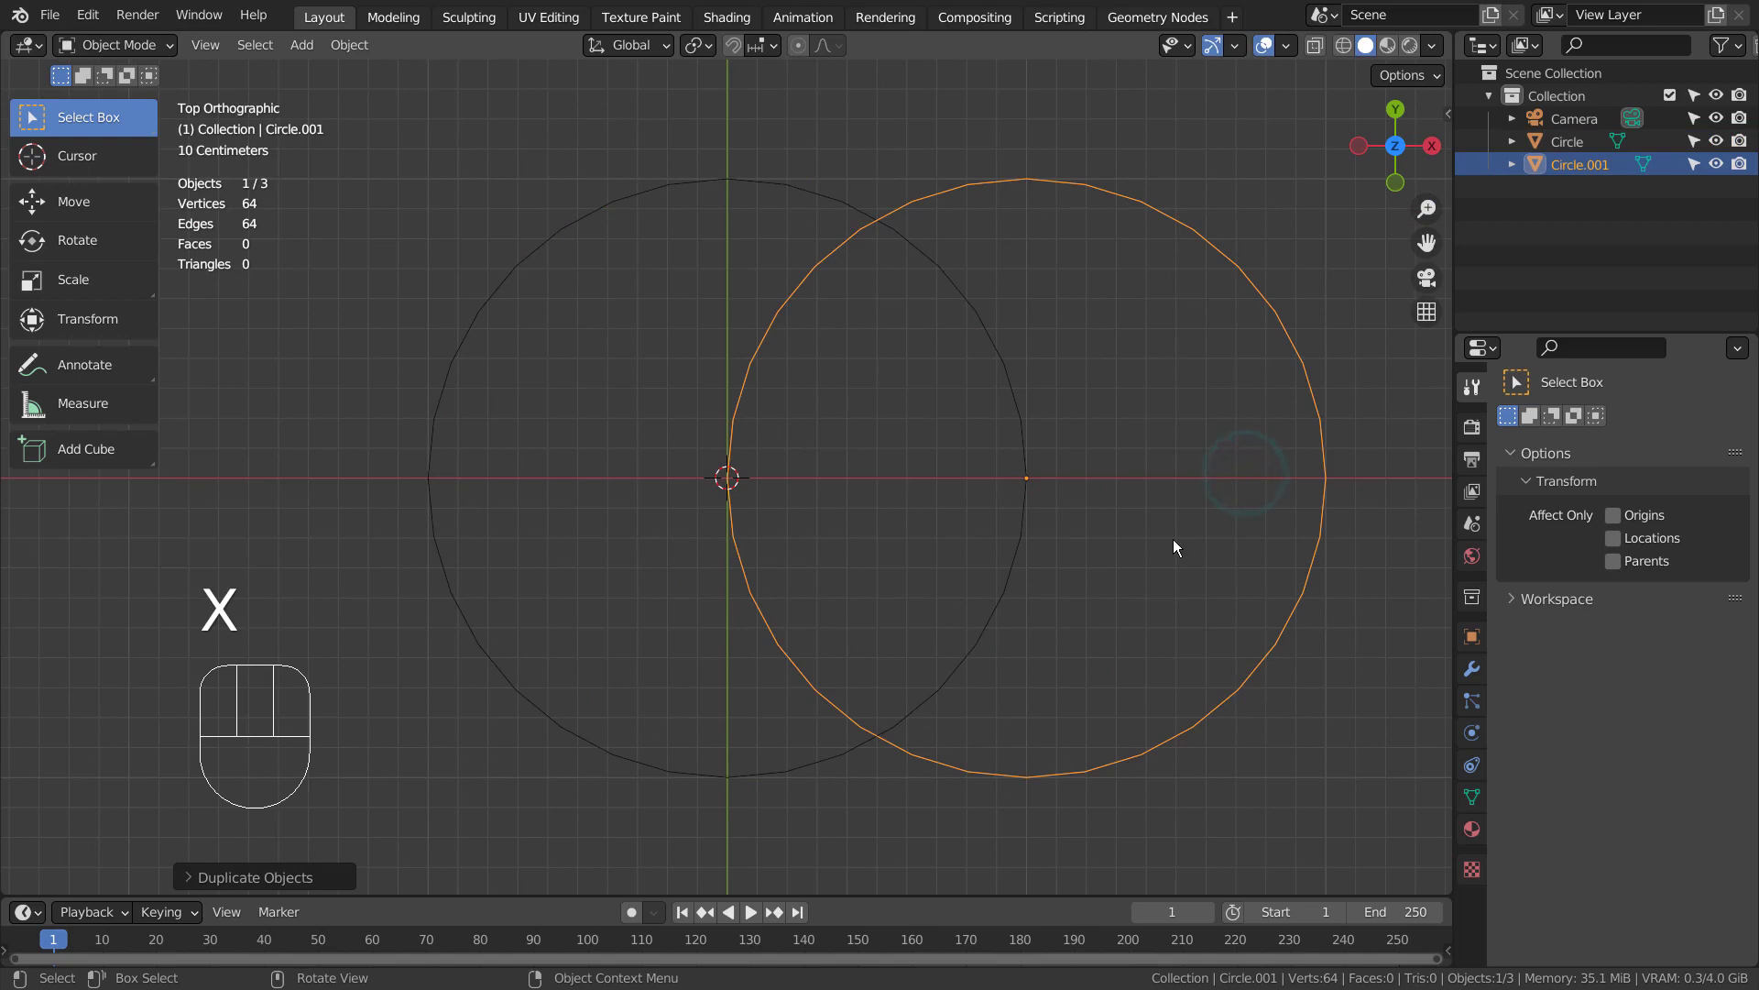
left_click(1141, 625)
Zoom in on the rings and select Circle.001, then the original Circle.
middle_click_drag(1107, 694, 1037, 453)
middle_click_drag(1009, 541, 771, 469, "shift")
scroll(799, 497, "up", 4)
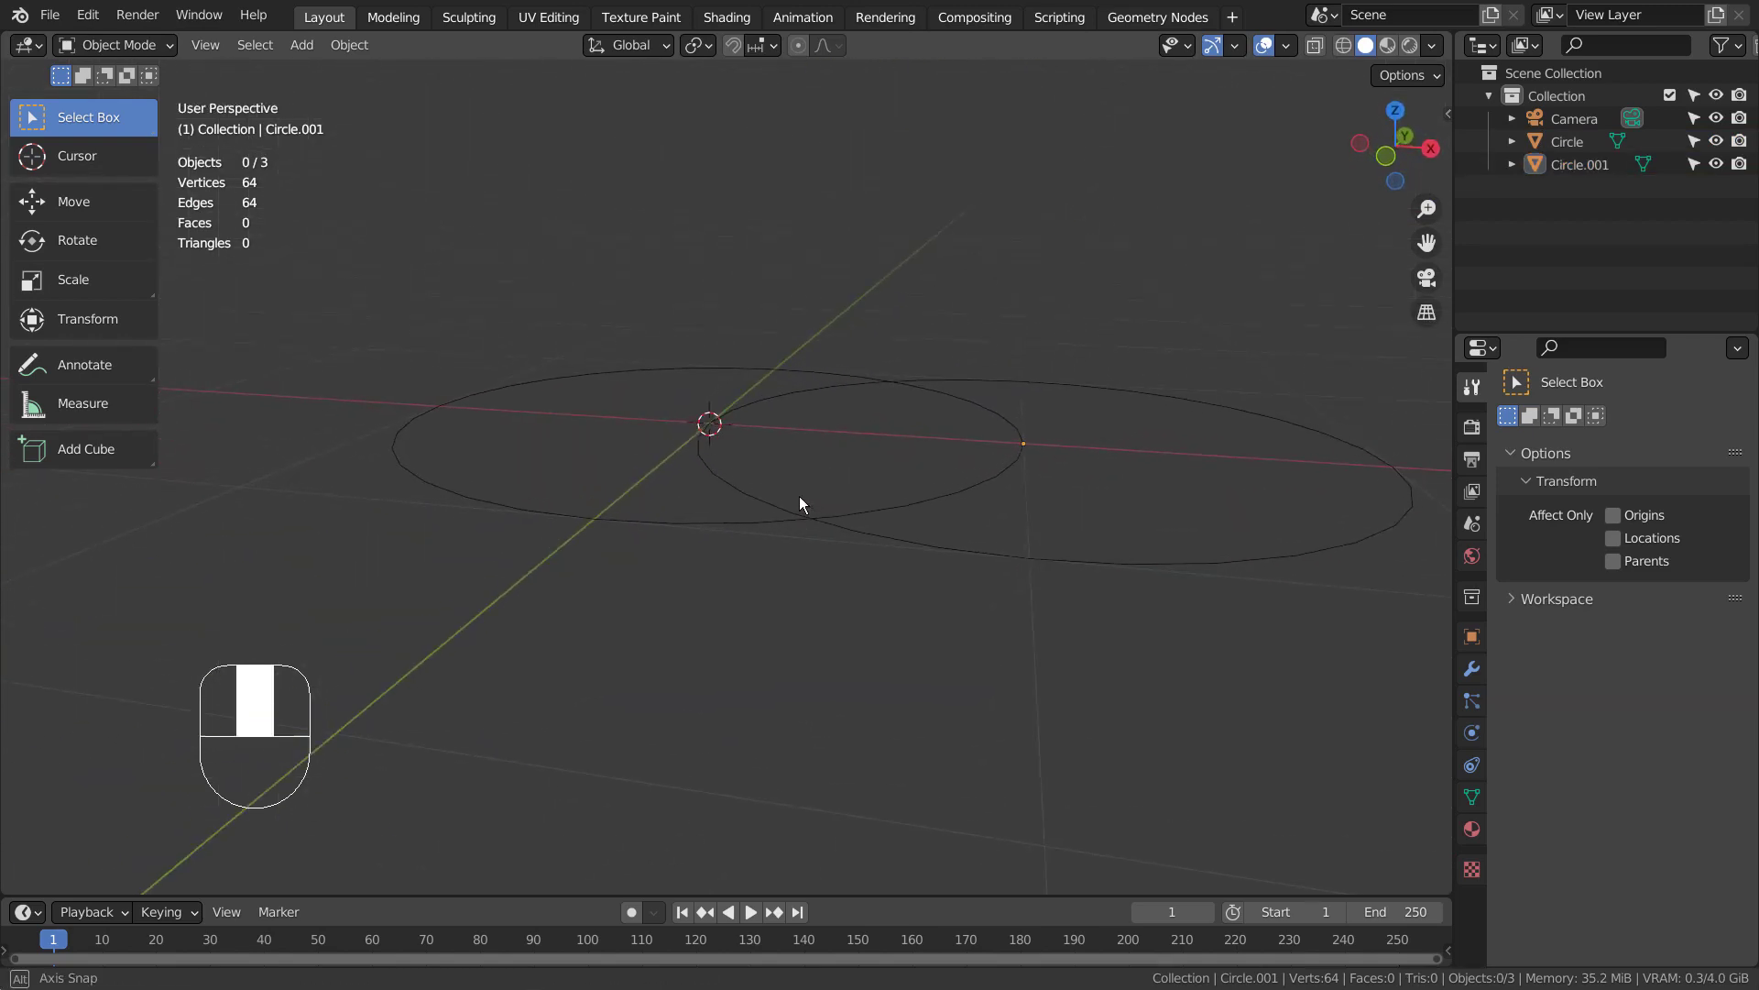
scroll(880, 596, "up", 2)
left_click(1062, 712)
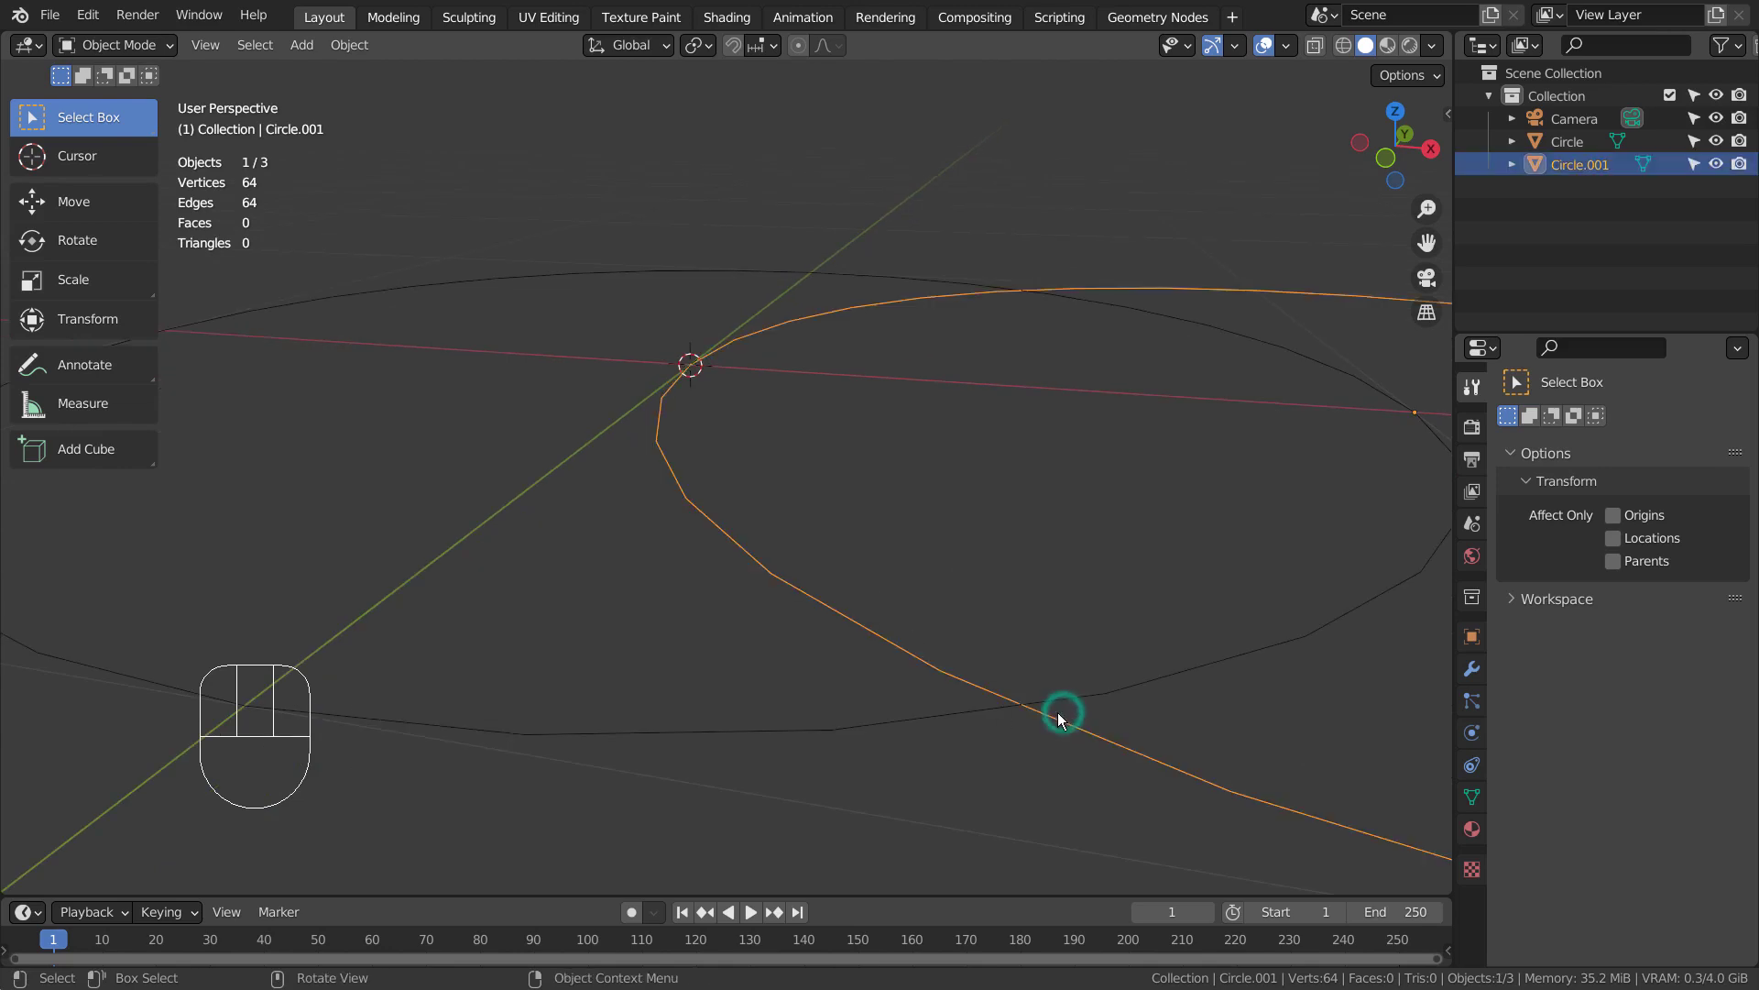
left_click(1073, 696)
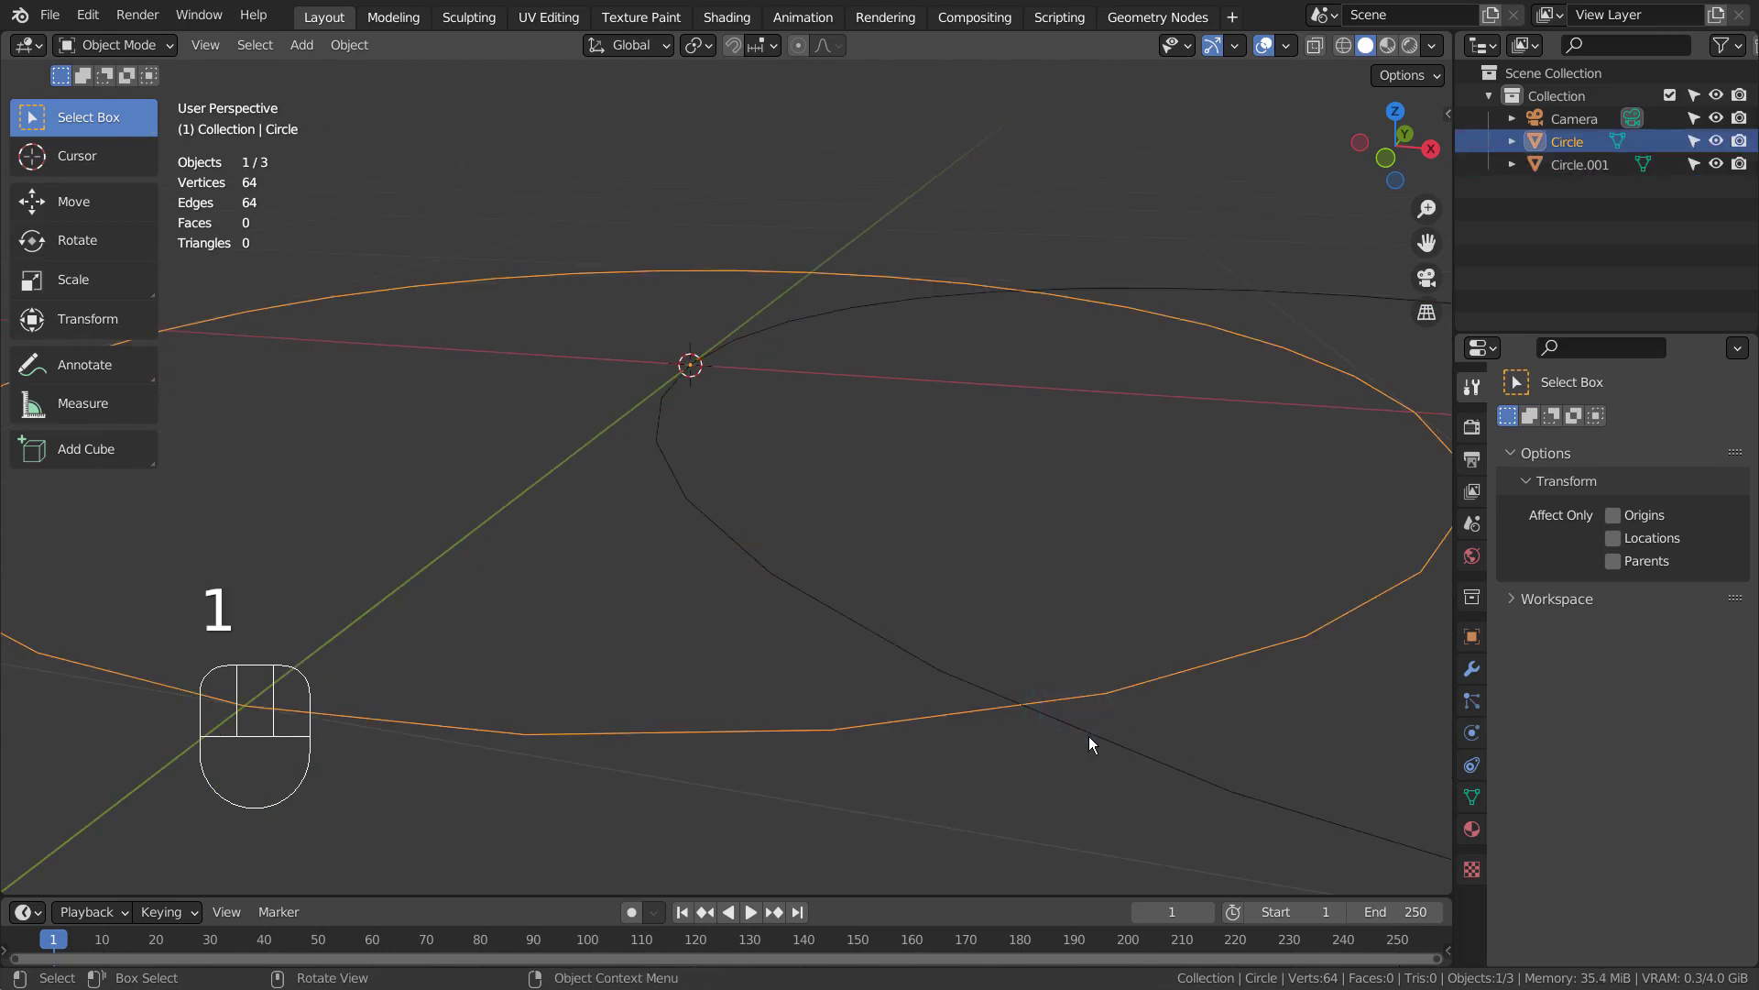
Inspect each circle's vertices in Edit Mode, then return to Object Mode.
key("Tab")
key("1")
left_click(1094, 737)
key("Tab")
left_click(1099, 729)
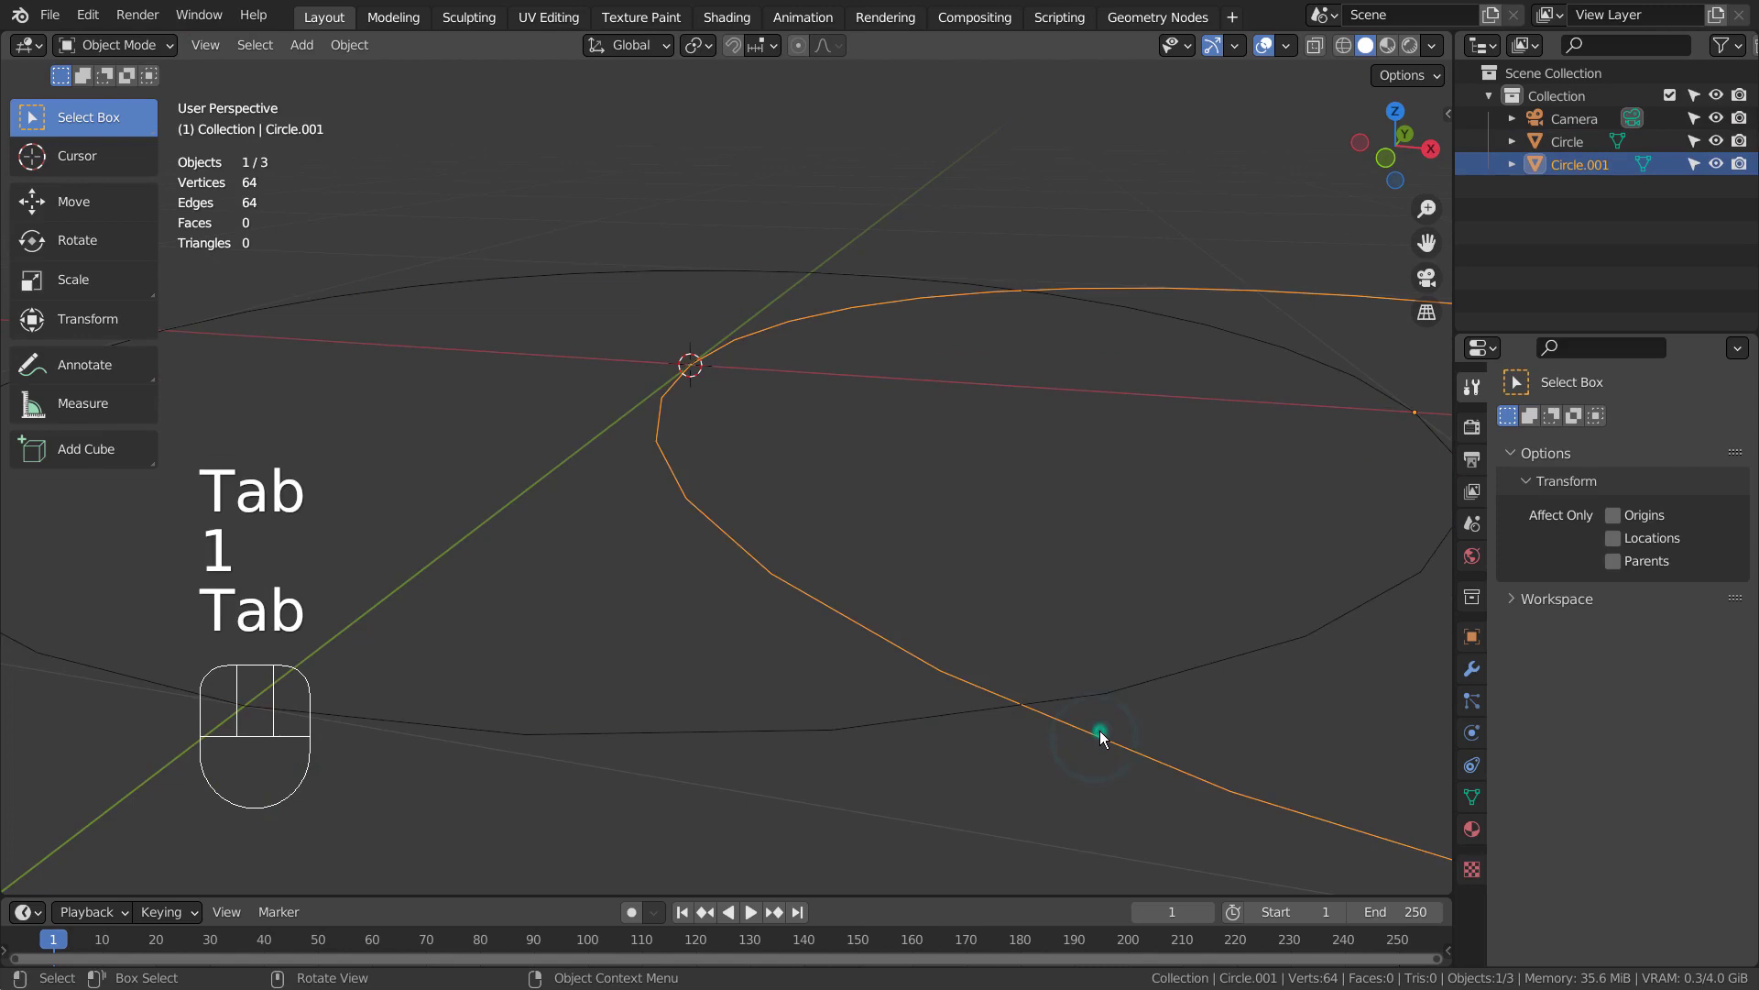
key("Tab")
key("1")
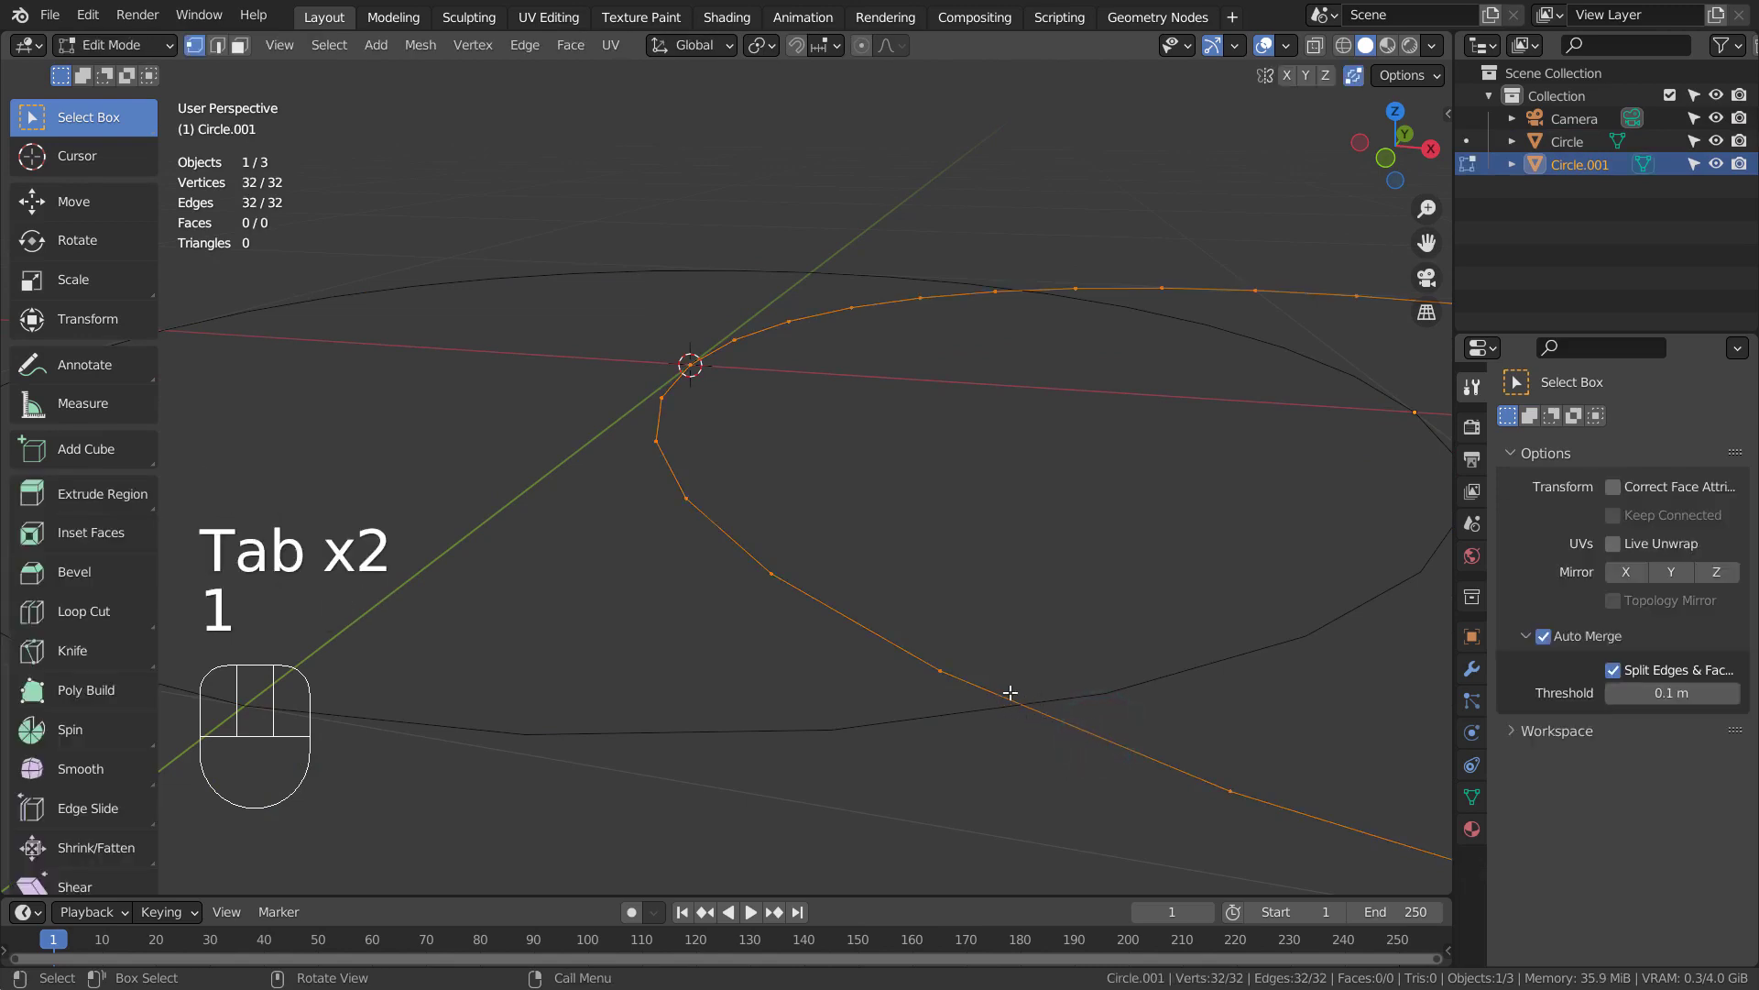
key("Tab")
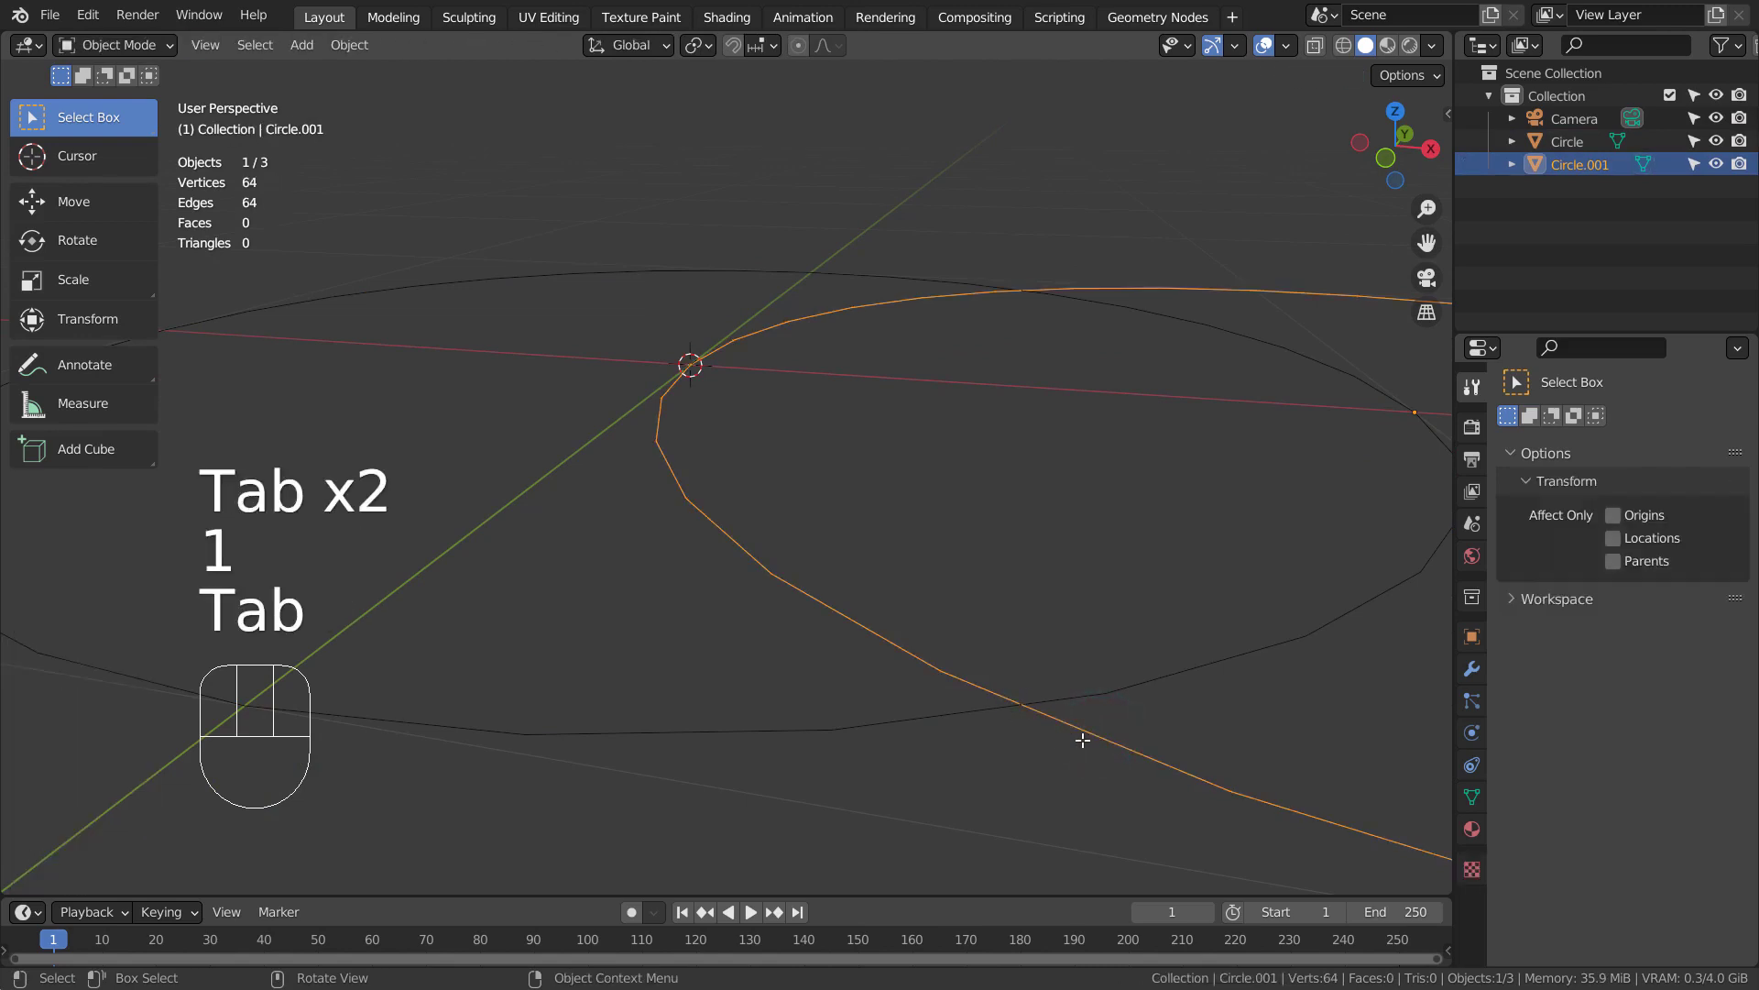
Select both circles, join them with Ctrl+J, and deselect all vertices in Edit Mode.
left_click(1104, 699, "shift")
key("ctrl+j")
key("Tab")
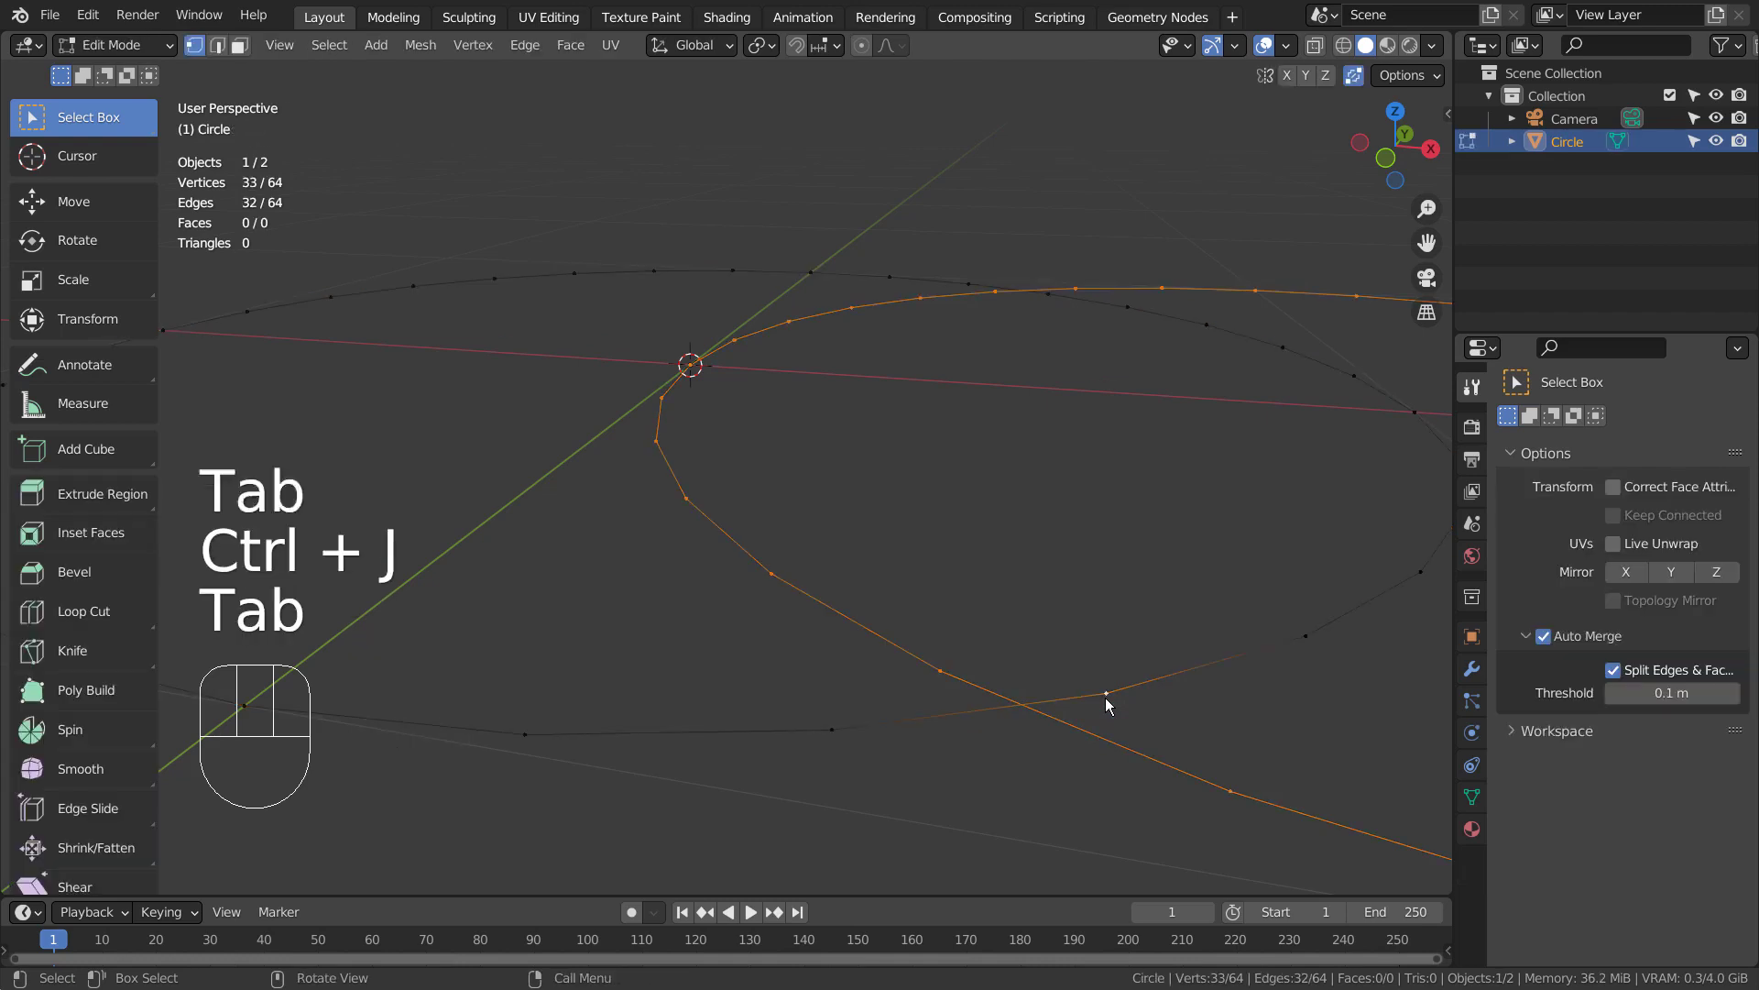
left_click(1127, 624)
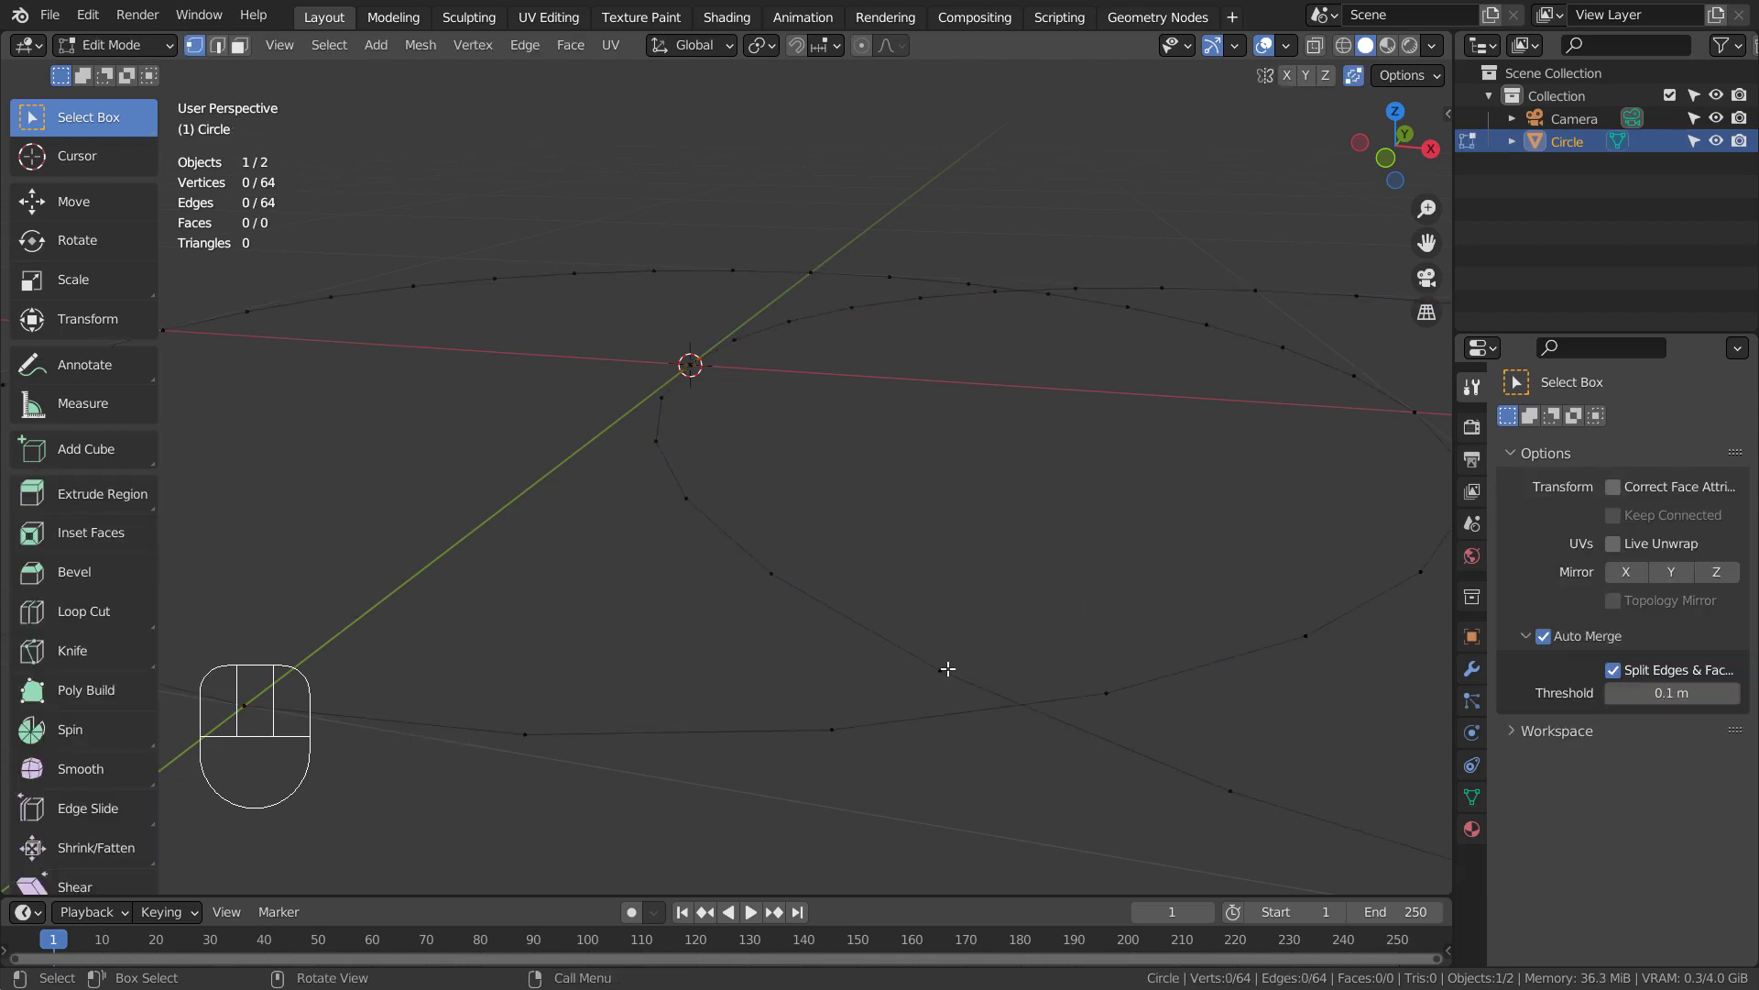
Select one circle's edge loop and lower it along Z so Auto Merge joins it.
key("2")
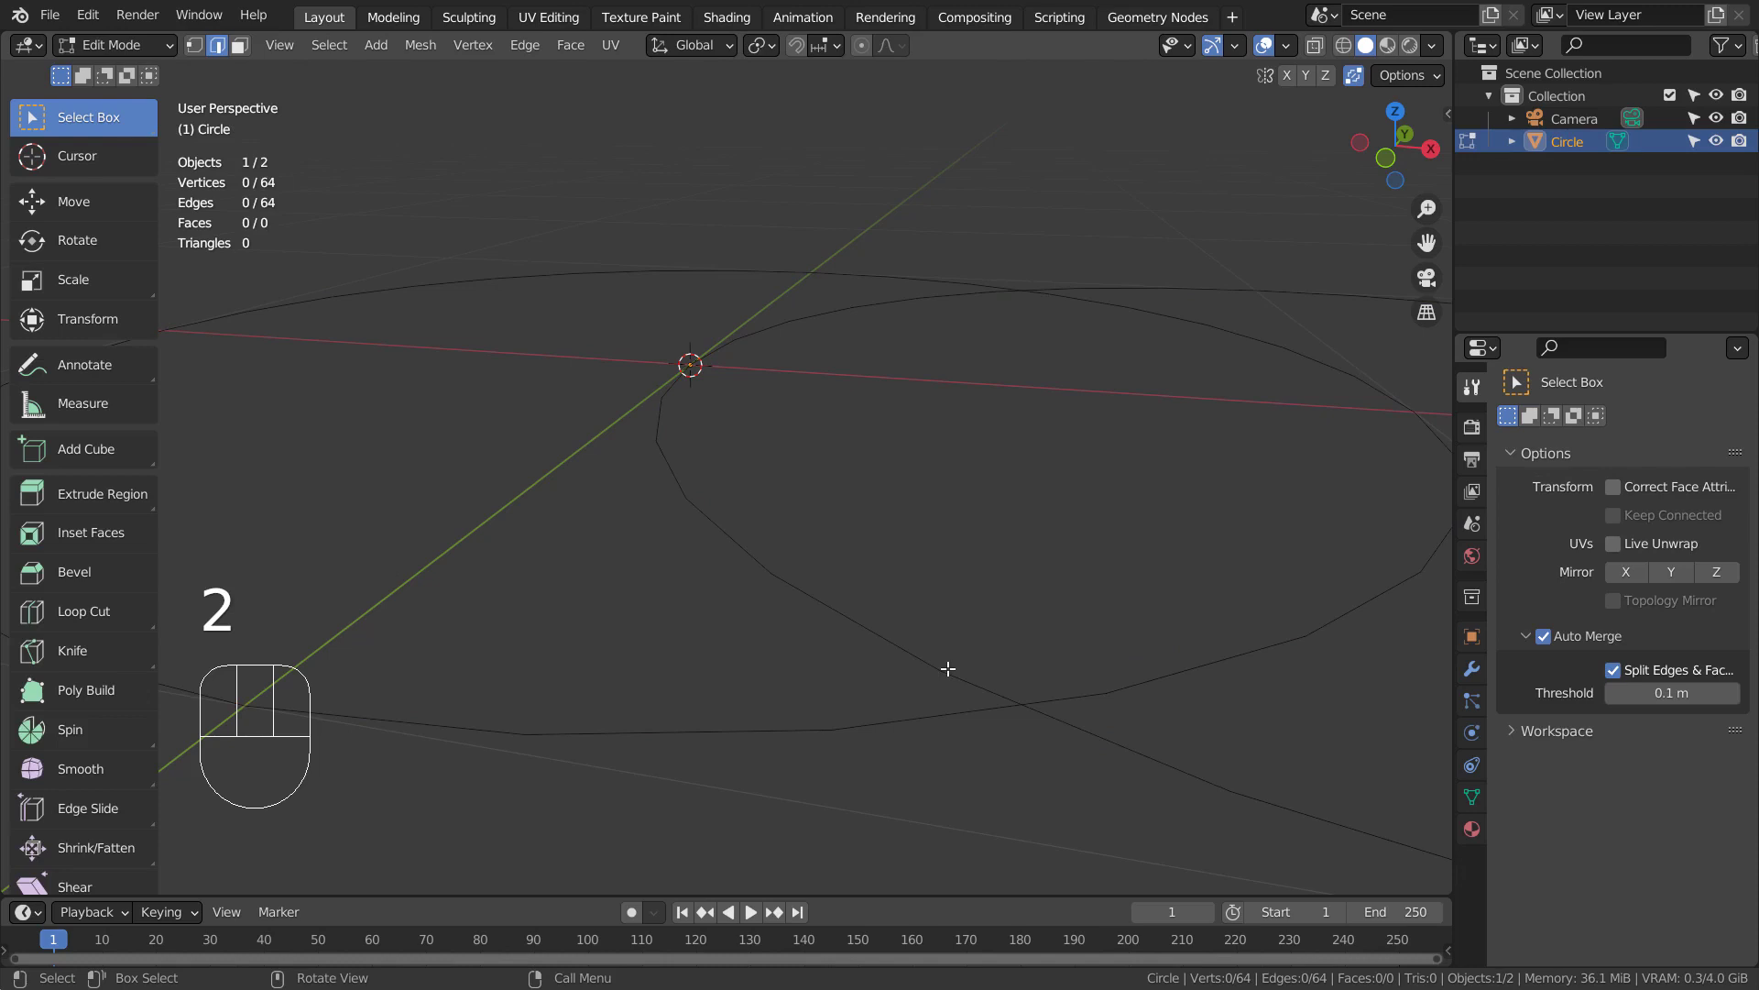
key("l")
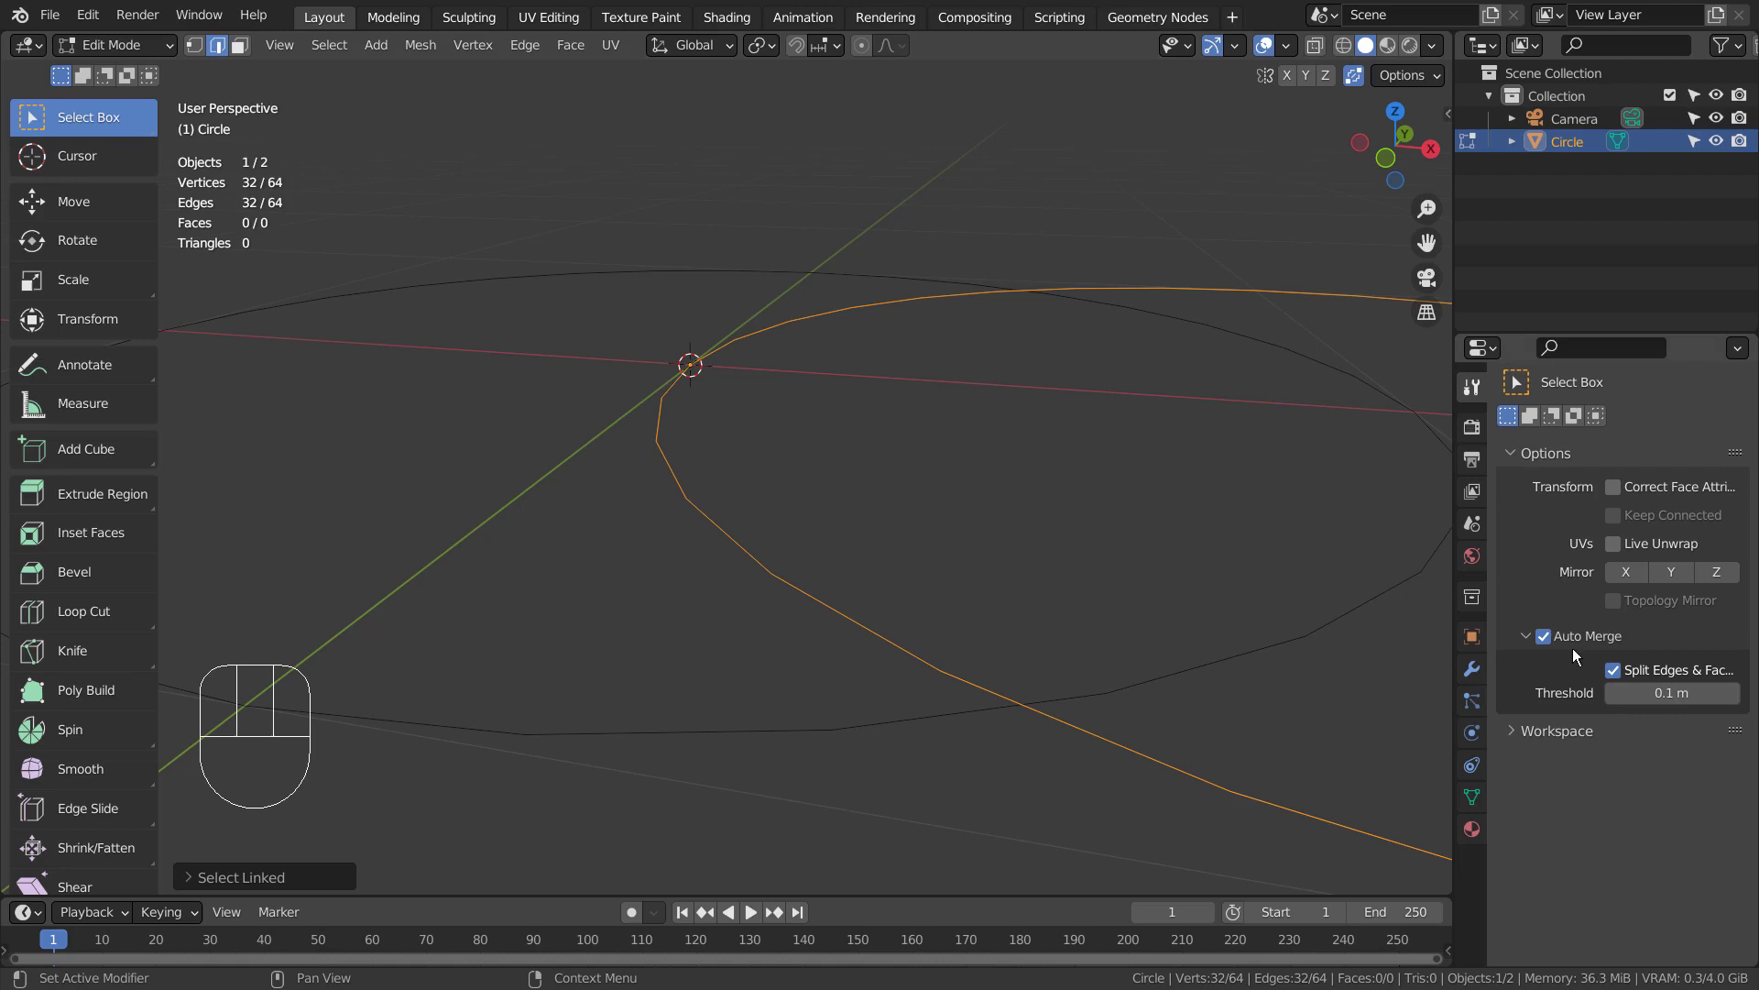
key("g")
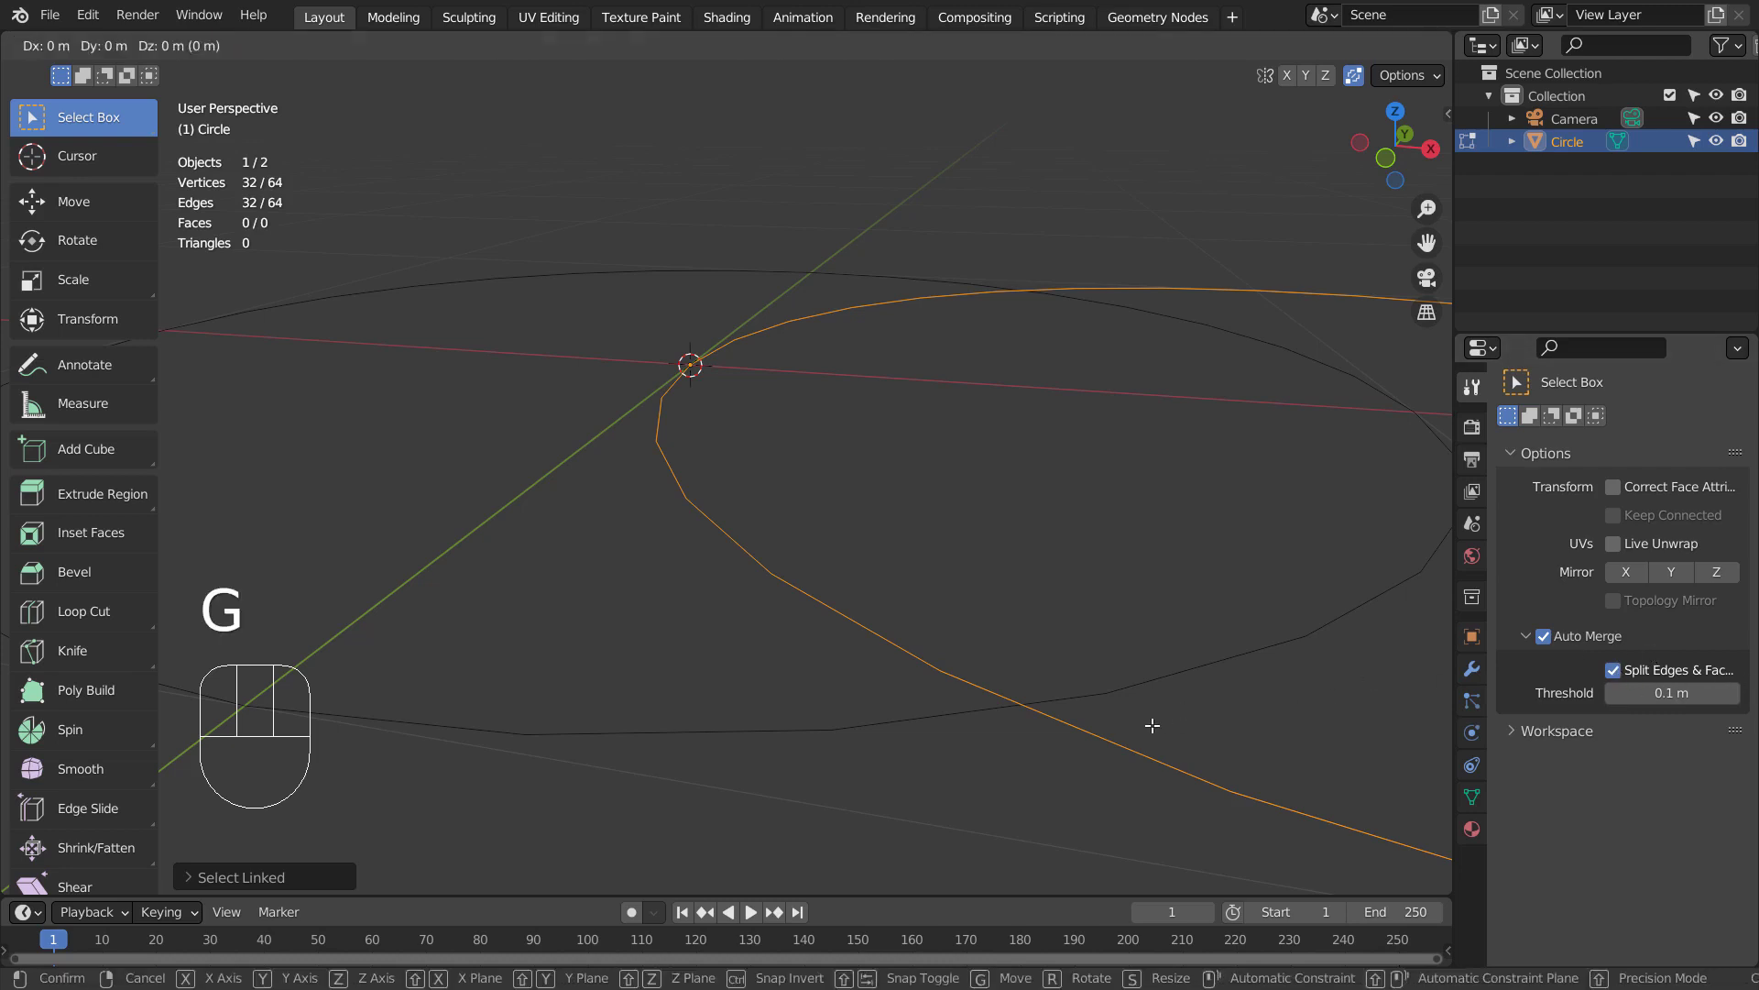
key("z")
left_click(1151, 717)
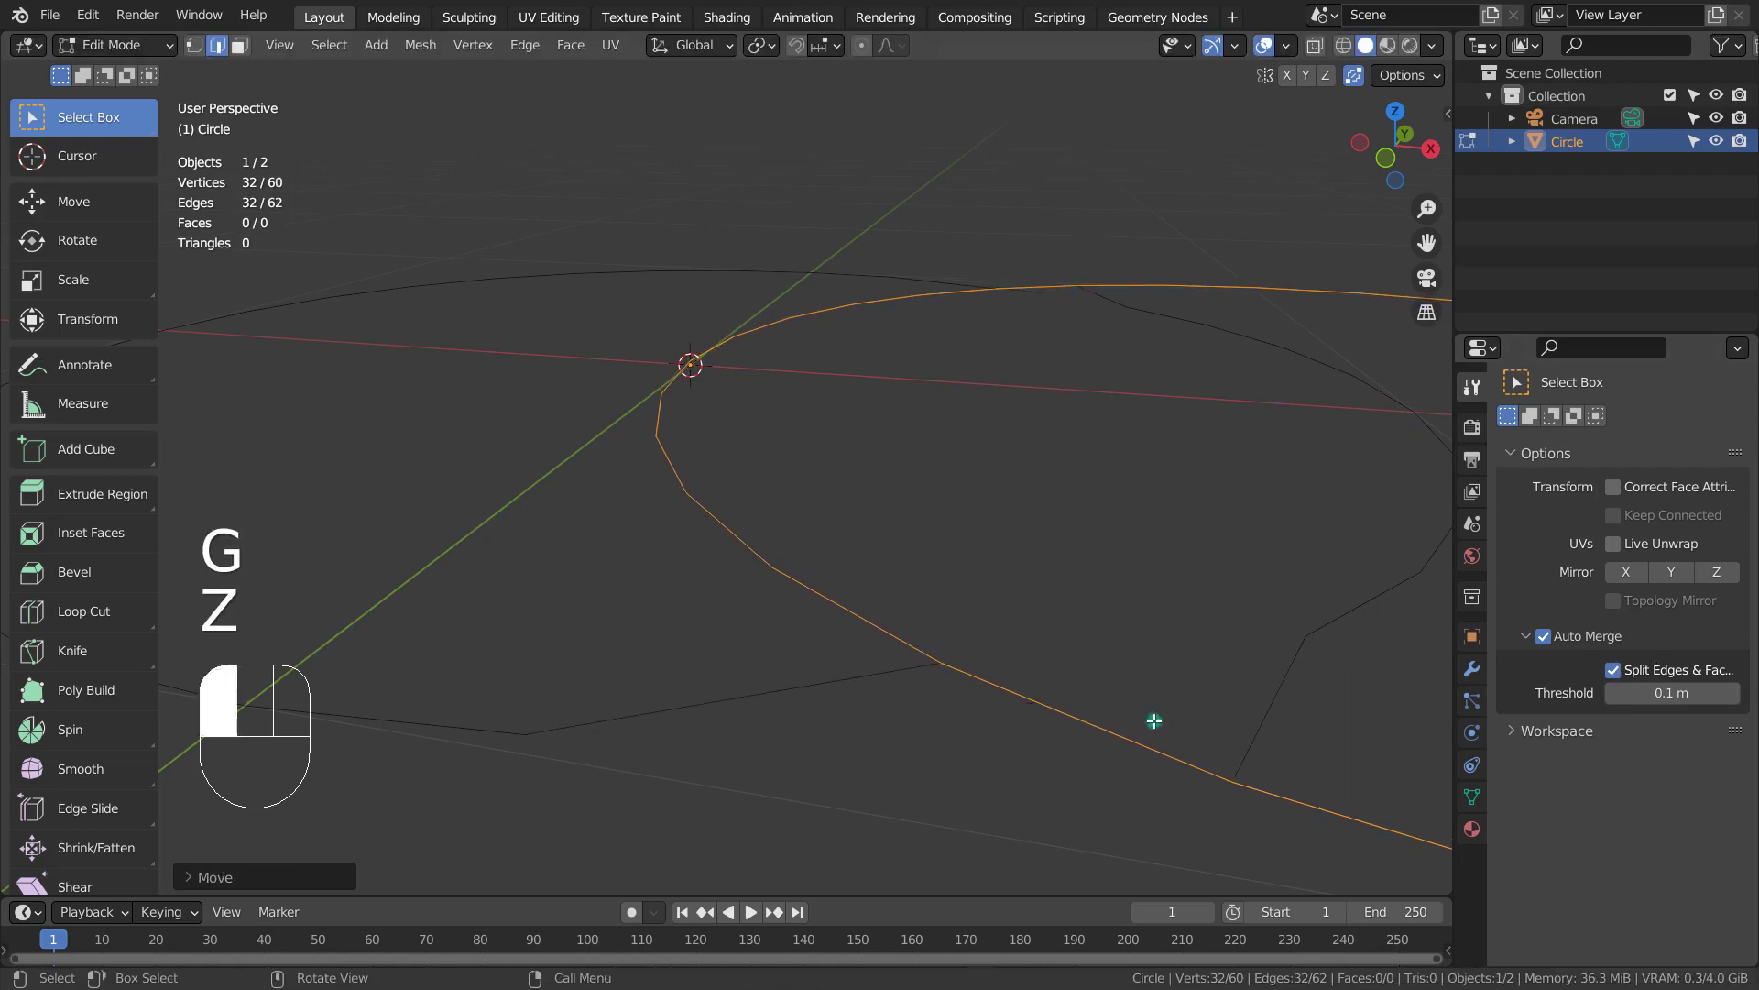
Return to Object Mode and orbit to inspect the jagged 60-vertex, 62-edge mesh.
scroll(1177, 726, "down", 4)
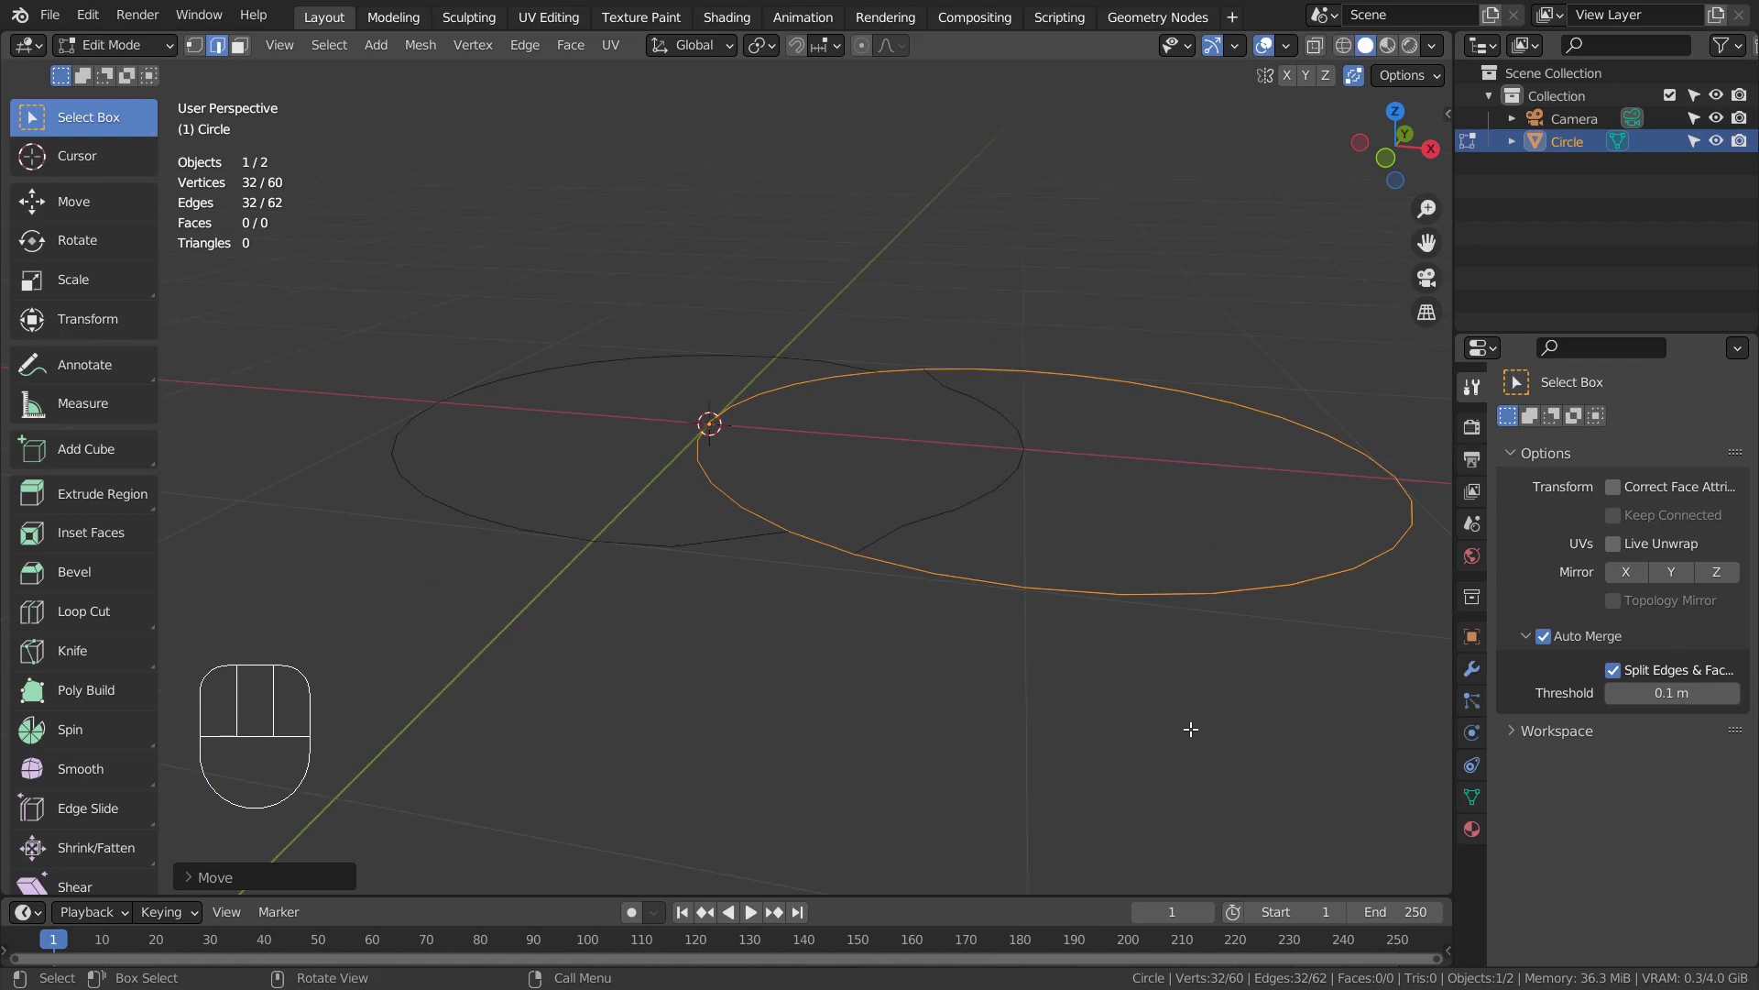
scroll(1191, 728, "up", 4)
key("Tab")
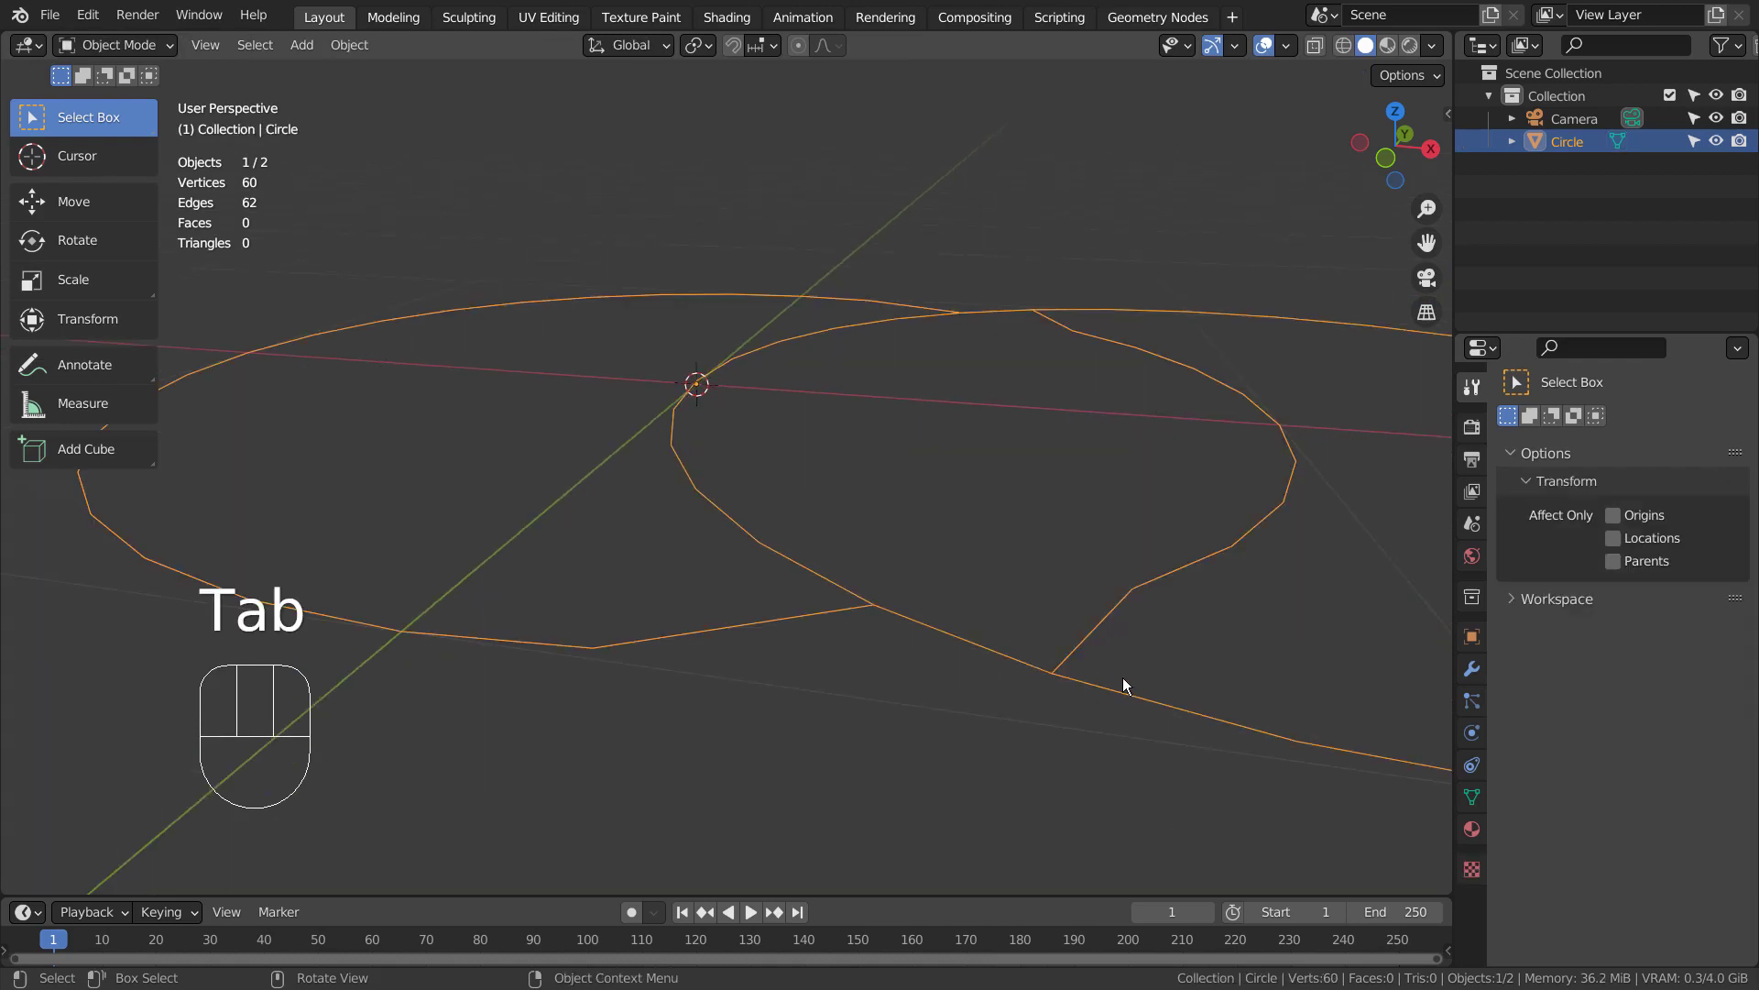
middle_click_drag(1142, 678, 1028, 739)
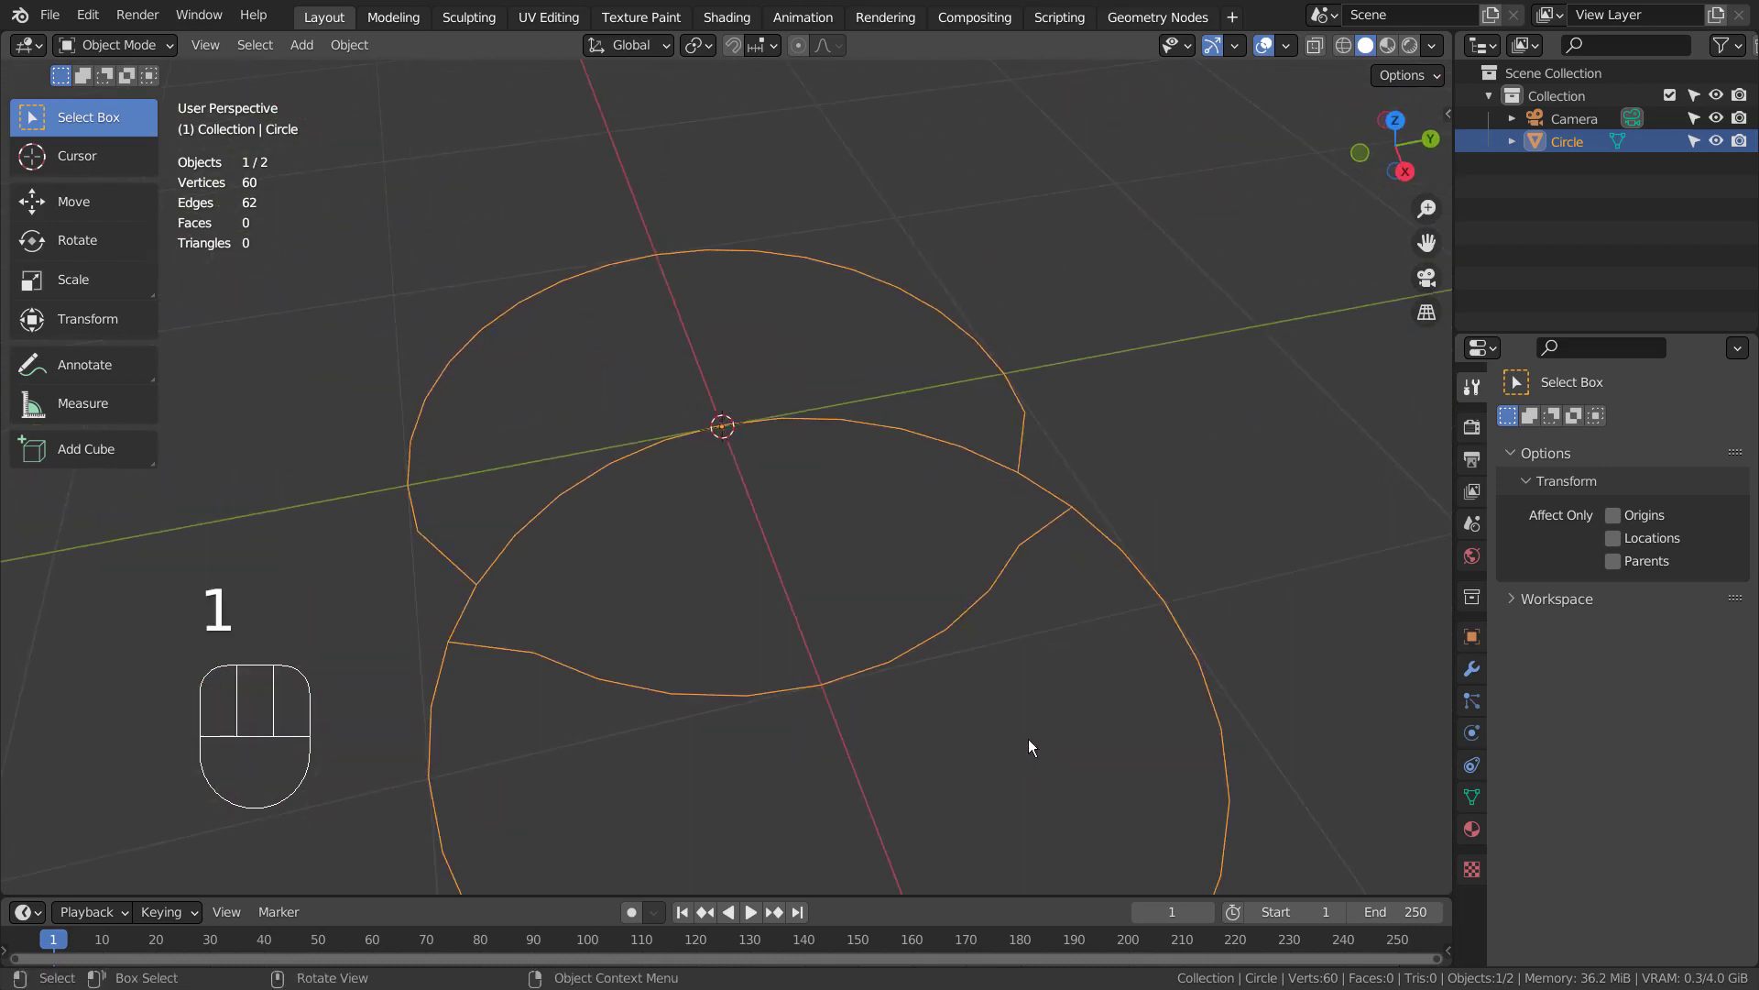
In vertex mode, test-move a join vertex vertically, then undo the move.
key("Tab")
key("1")
middle_click_drag(821, 683, 814, 629)
left_click(587, 592)
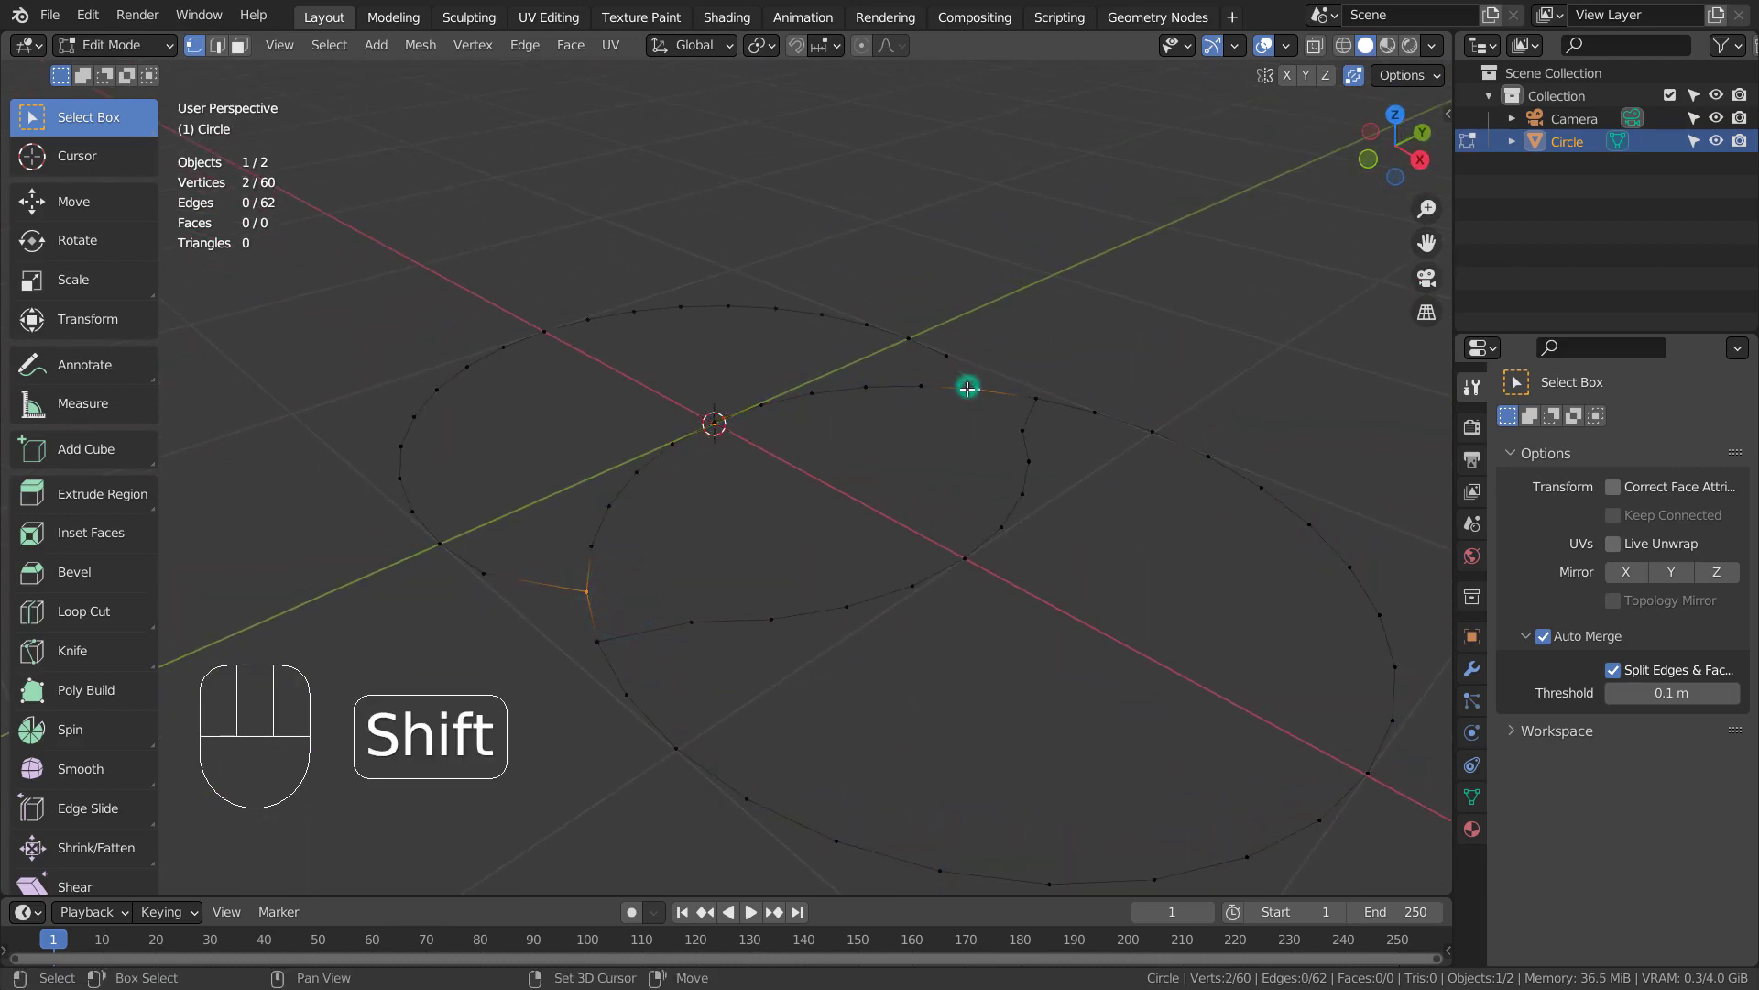
key("g")
key("z")
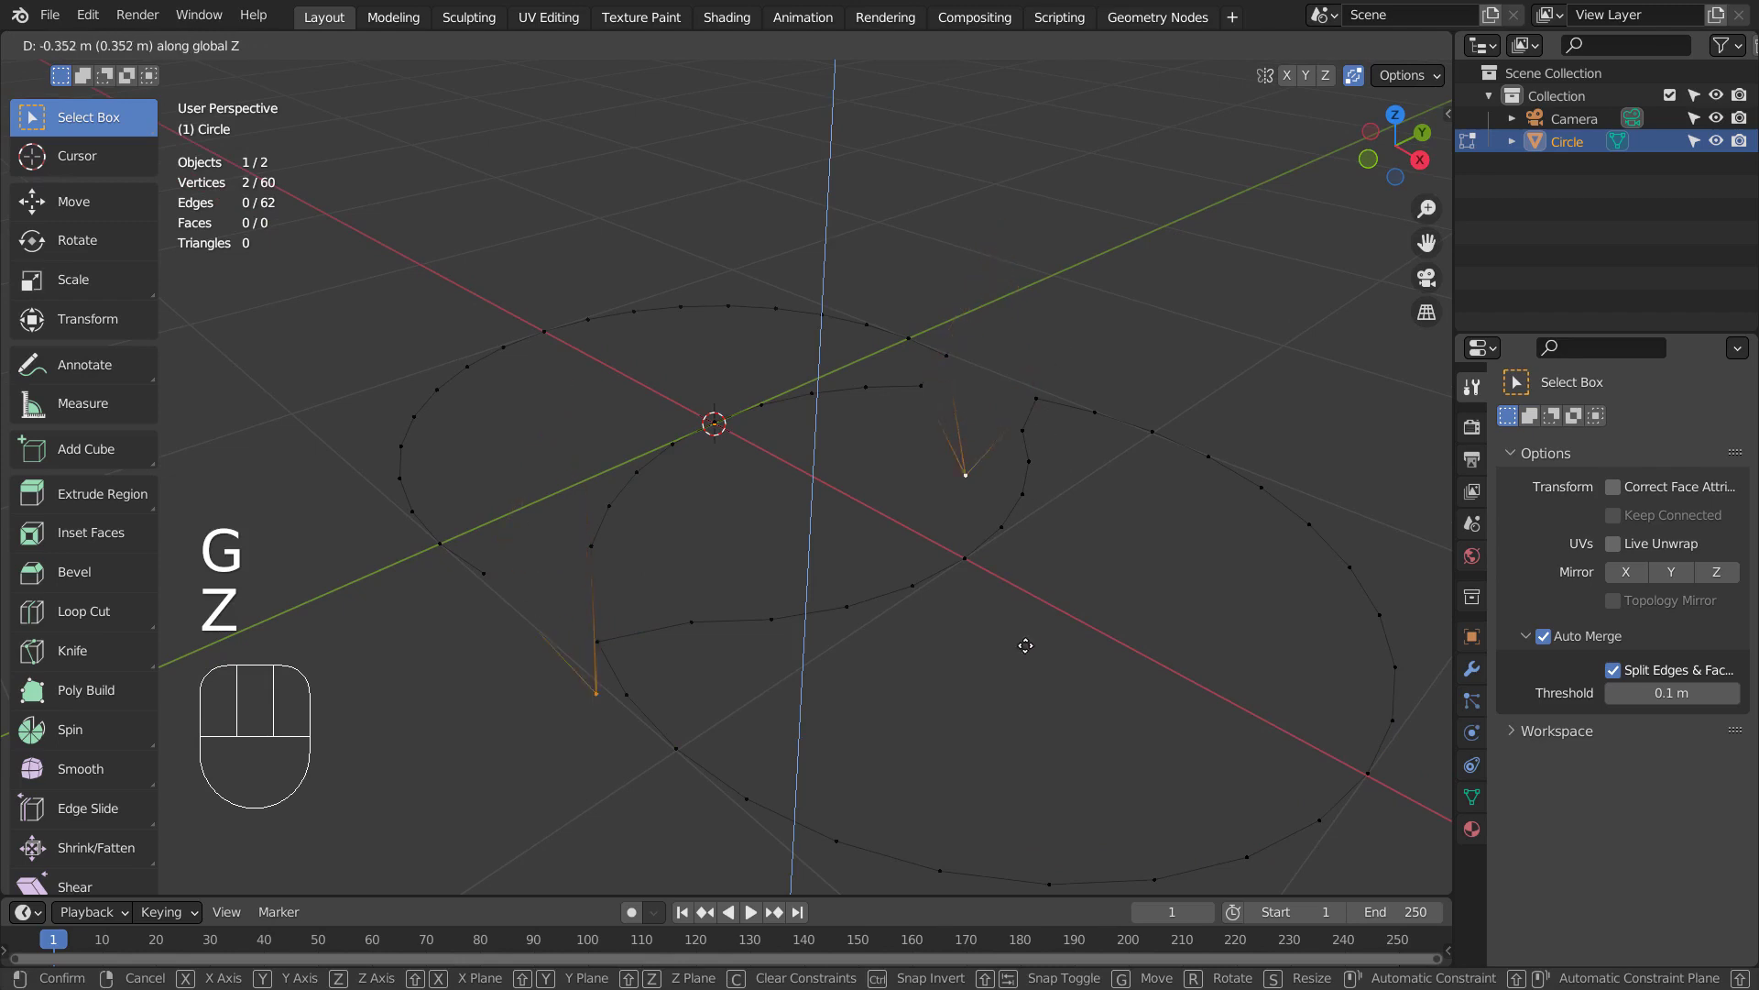
left_click(998, 520)
key("ctrl+z")
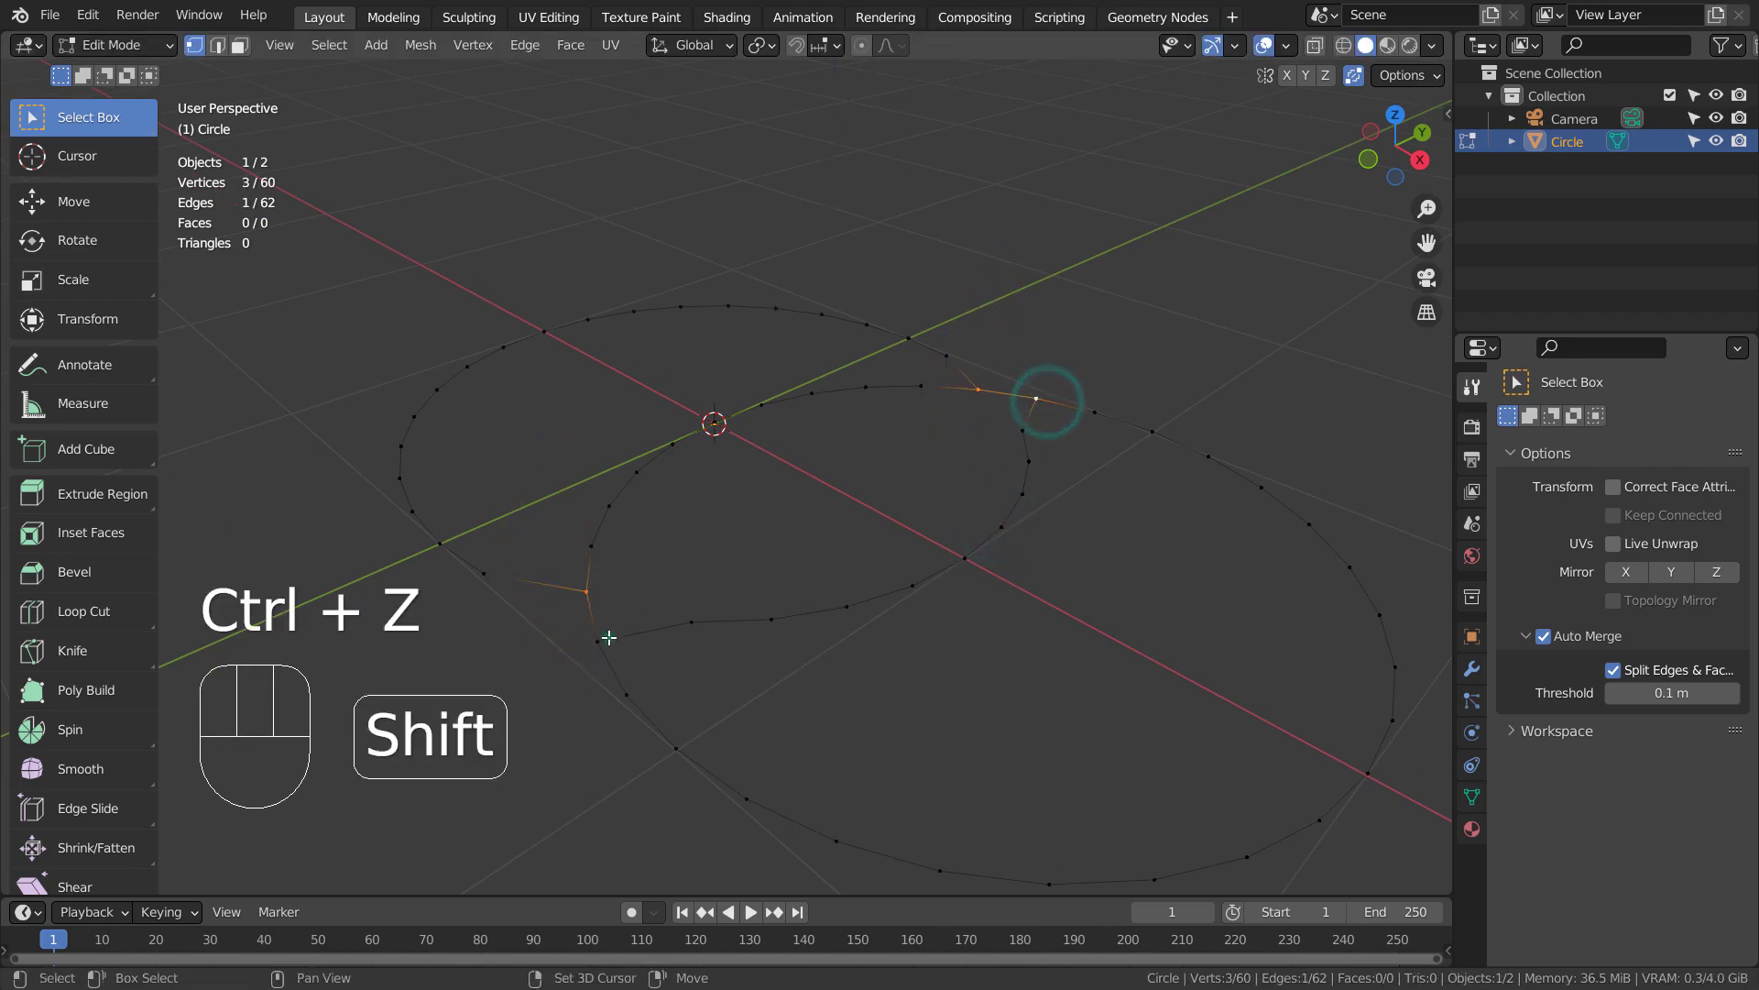
Test-move a second join vertex, then undo back to the separate 64-vertex circles.
left_click(609, 637, "shift")
key("g")
key("z")
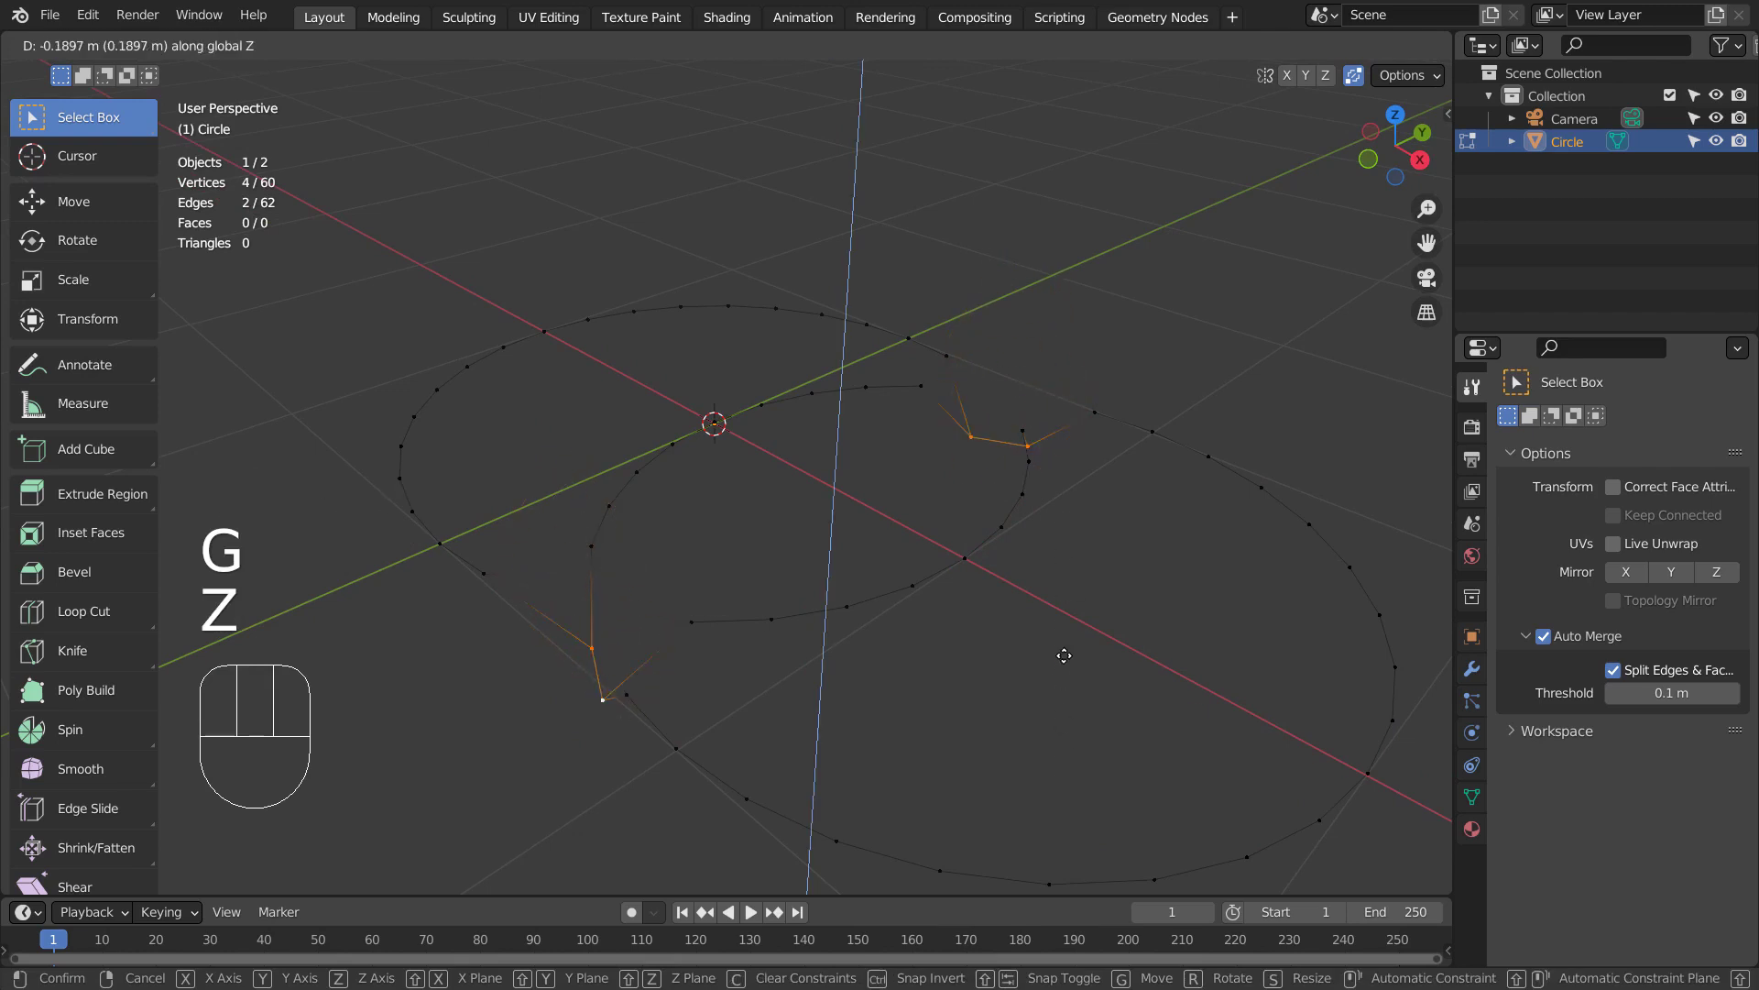
left_click(1084, 623)
key("ctrl+z")
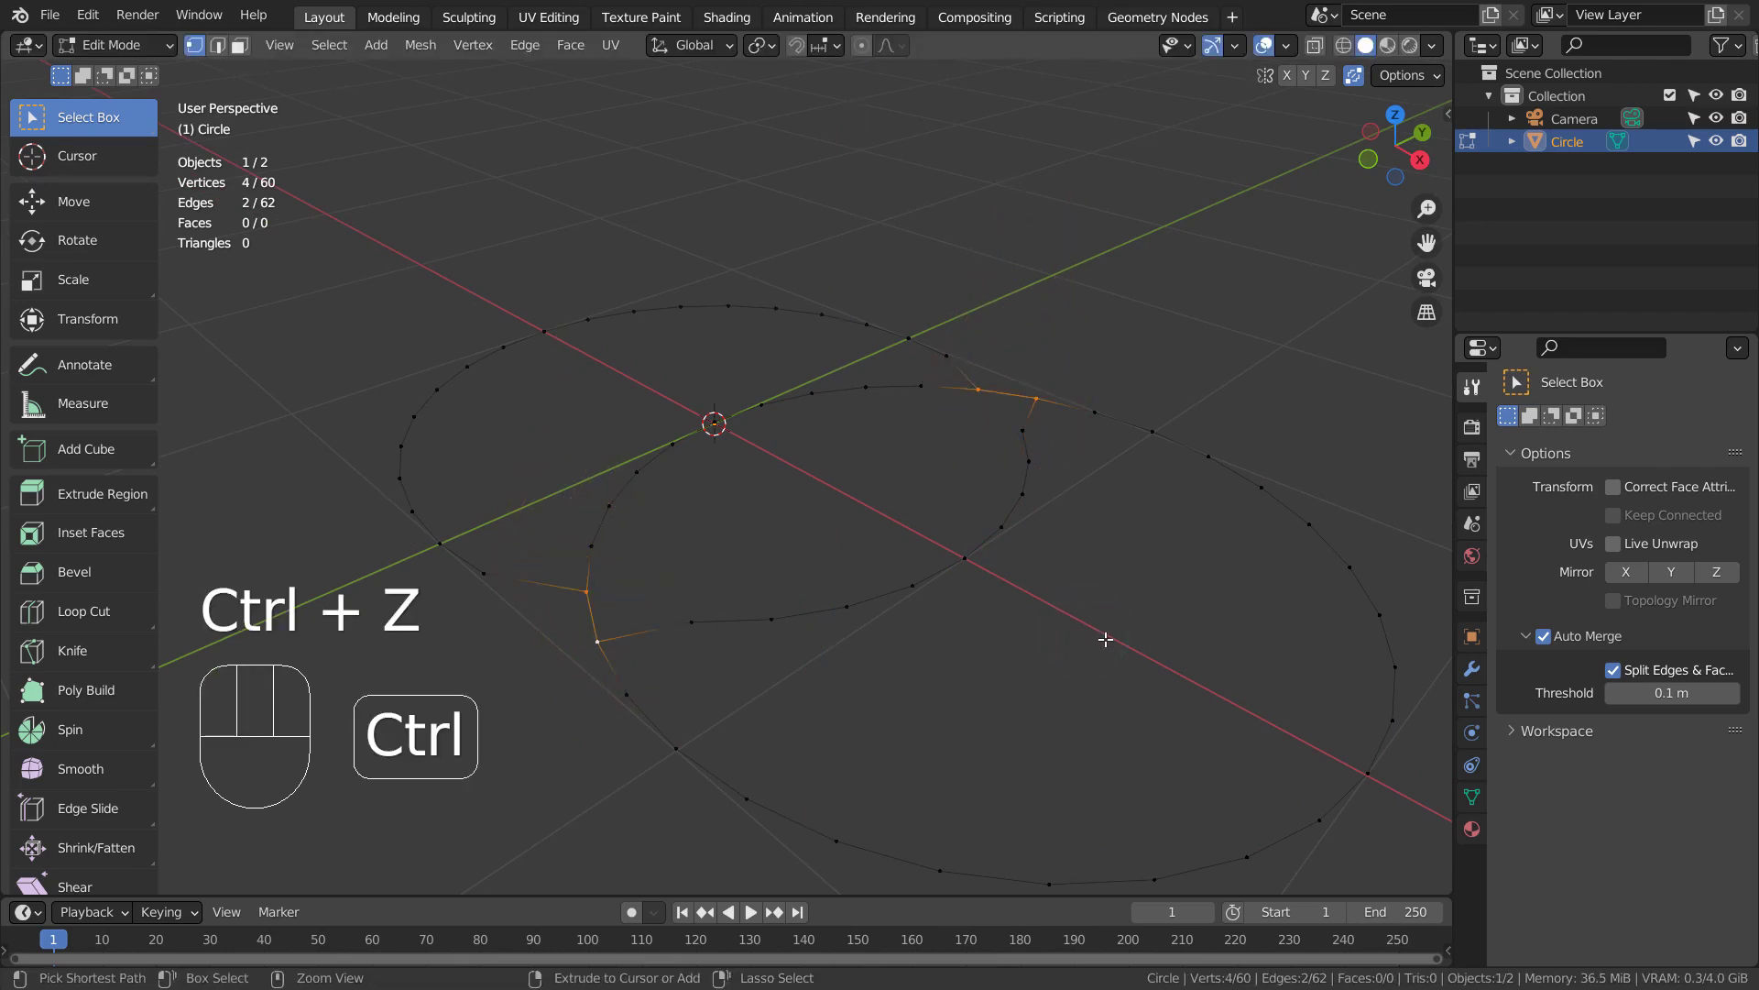
key("ctrl+z")
key("ctrl+z")
key("ctrl+z")
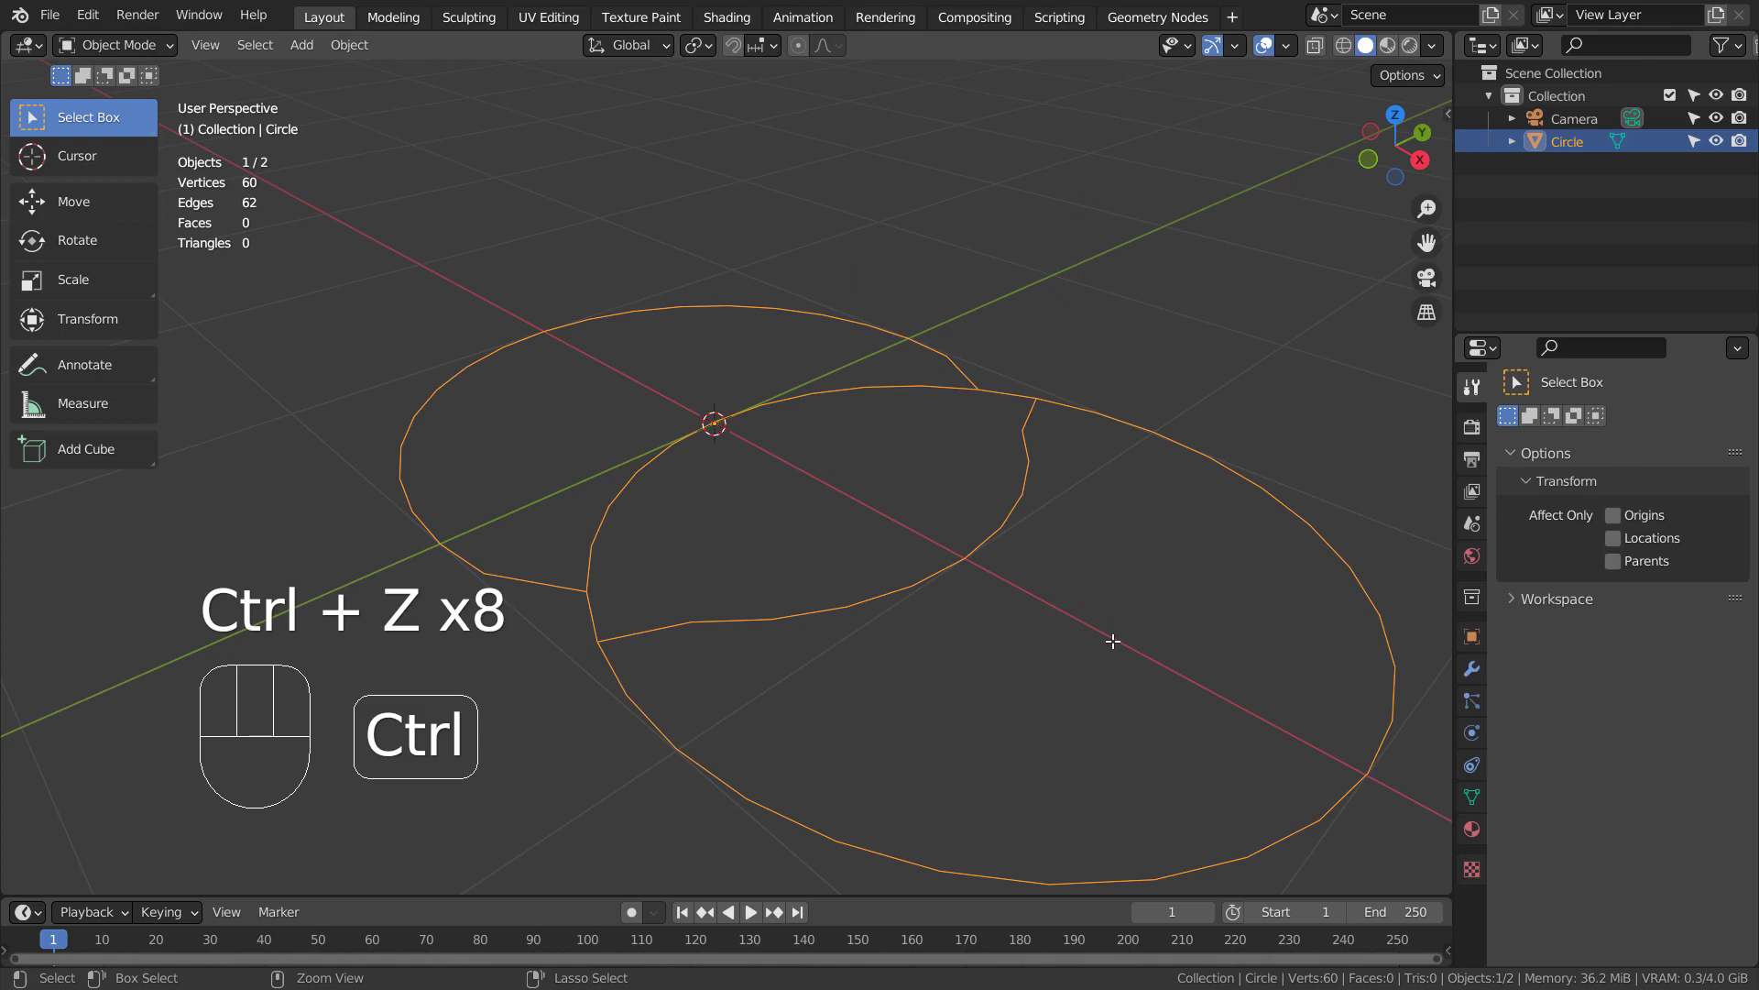
key("ctrl+z")
key("ctrl+z")
key("ctrl+z")
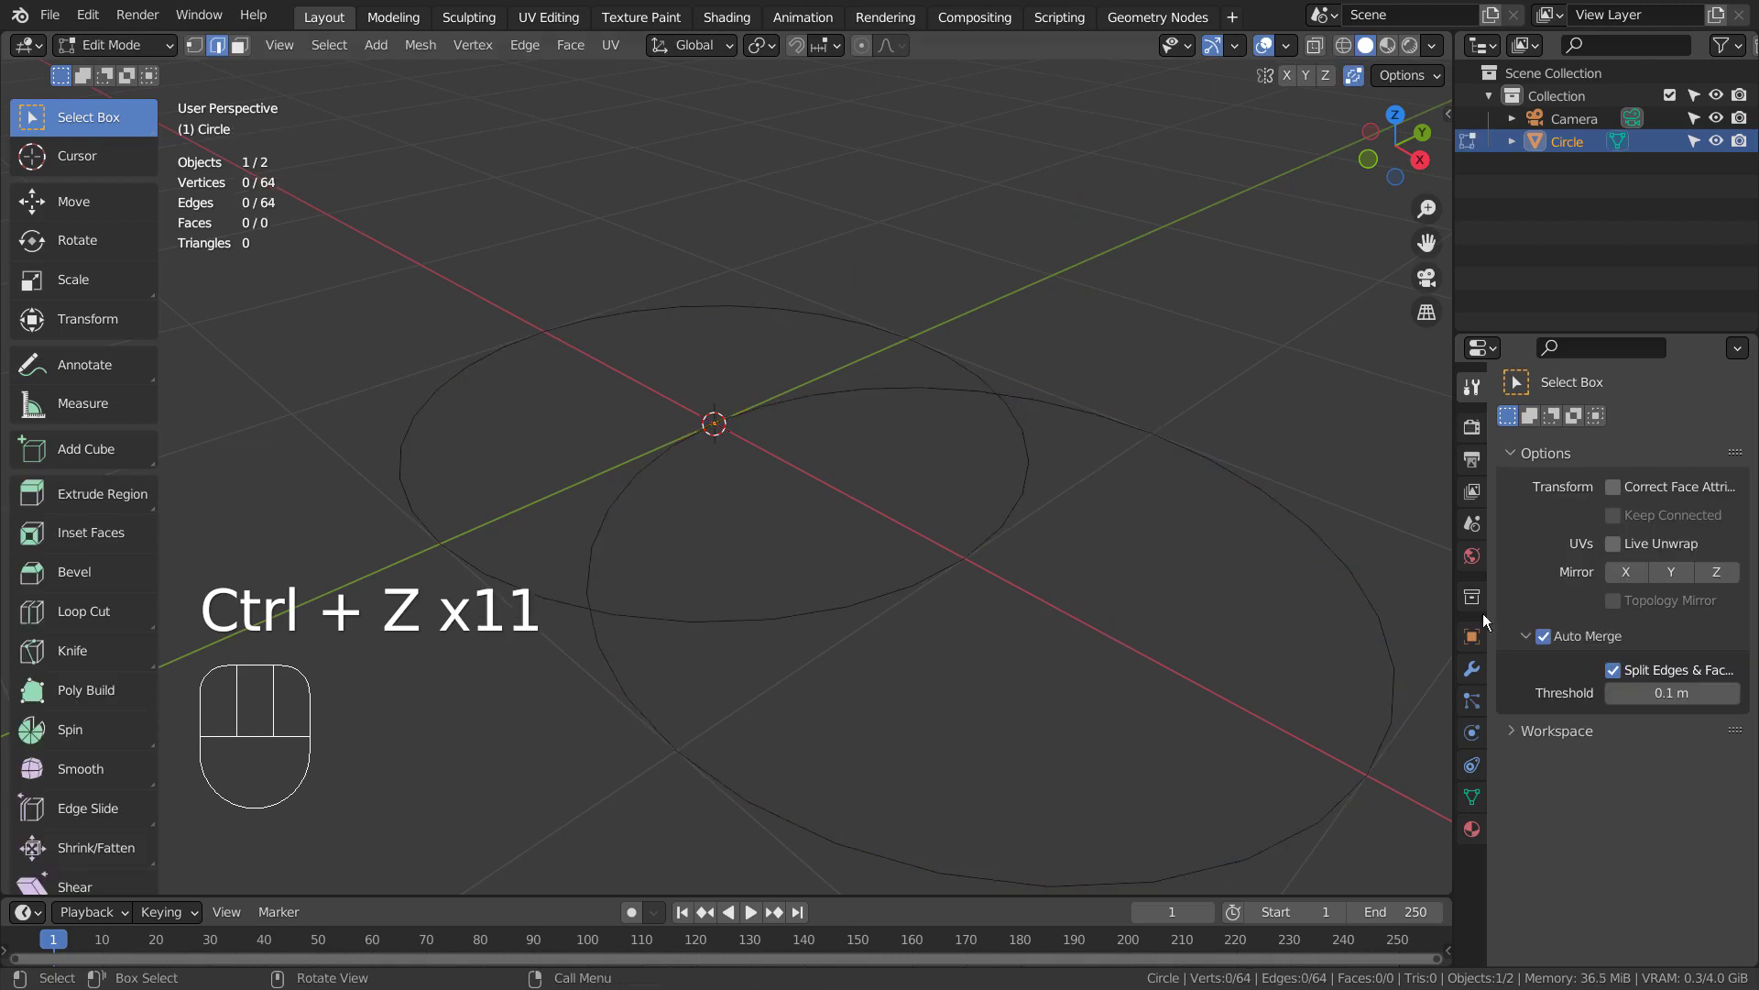
Set the Auto Merge threshold to 0.01, then 0.001 m, cancelling the stray knife cut.
left_click(1676, 691)
type("0.01")
key("Return")
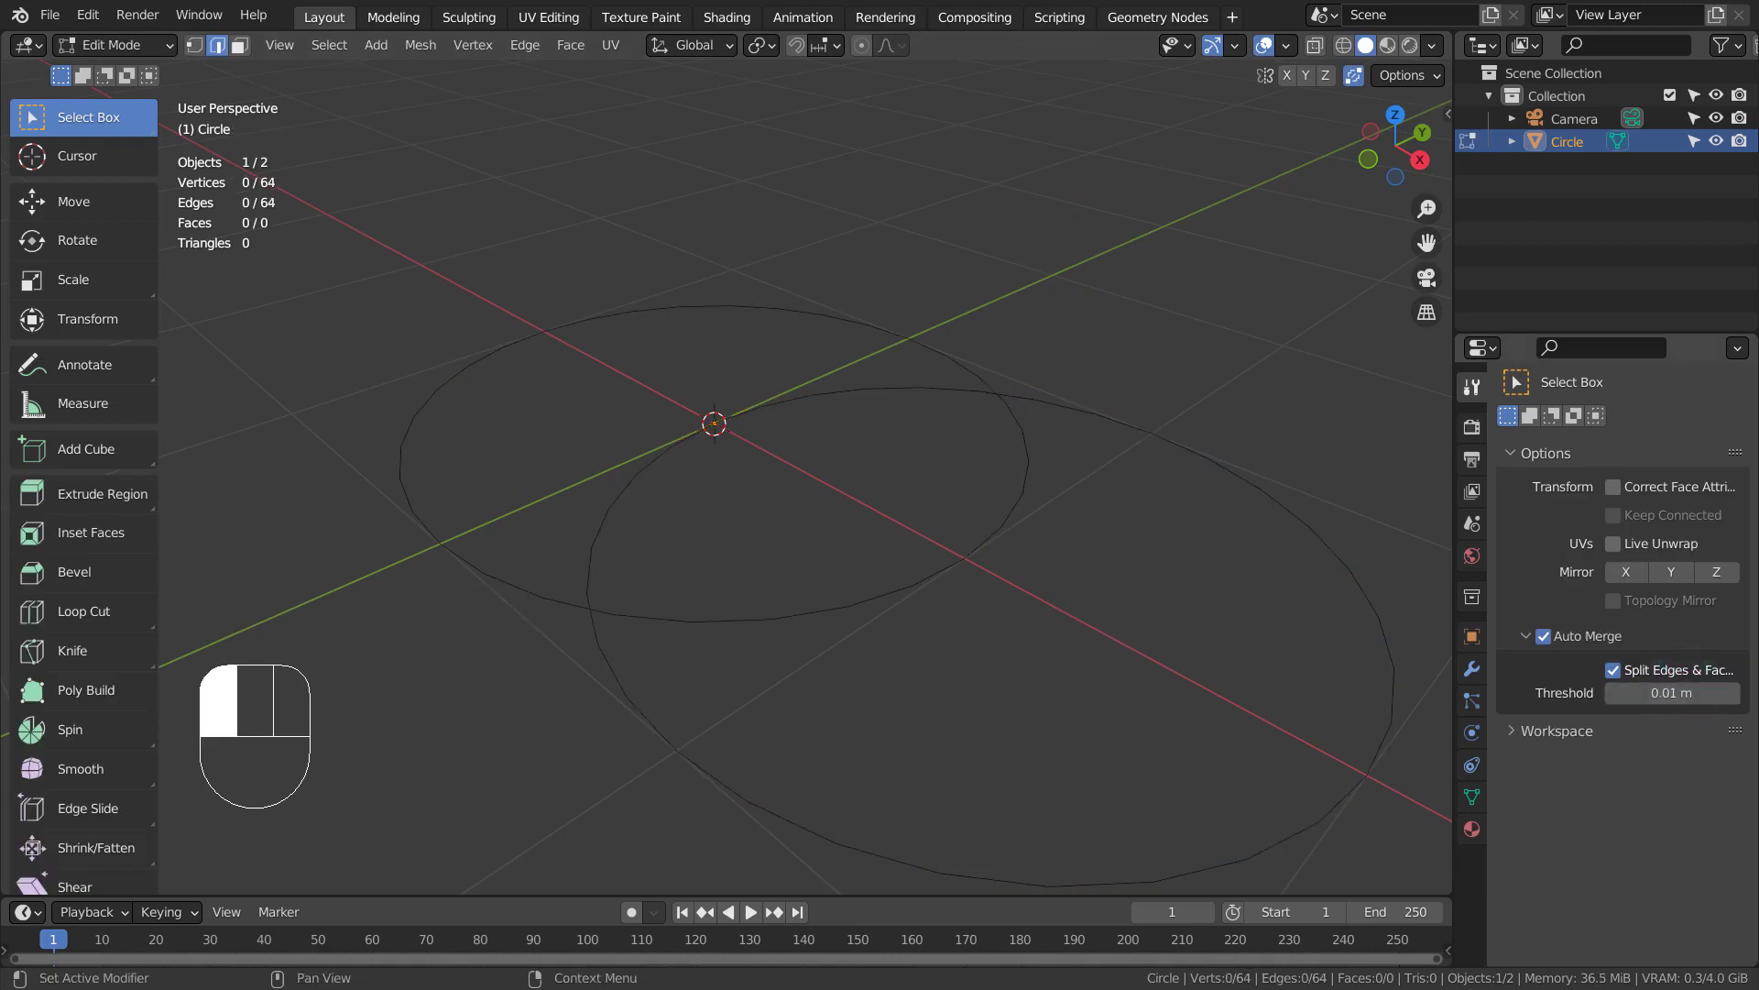
left_click(1682, 692)
type(".,")
key("BackSpace")
type("001")
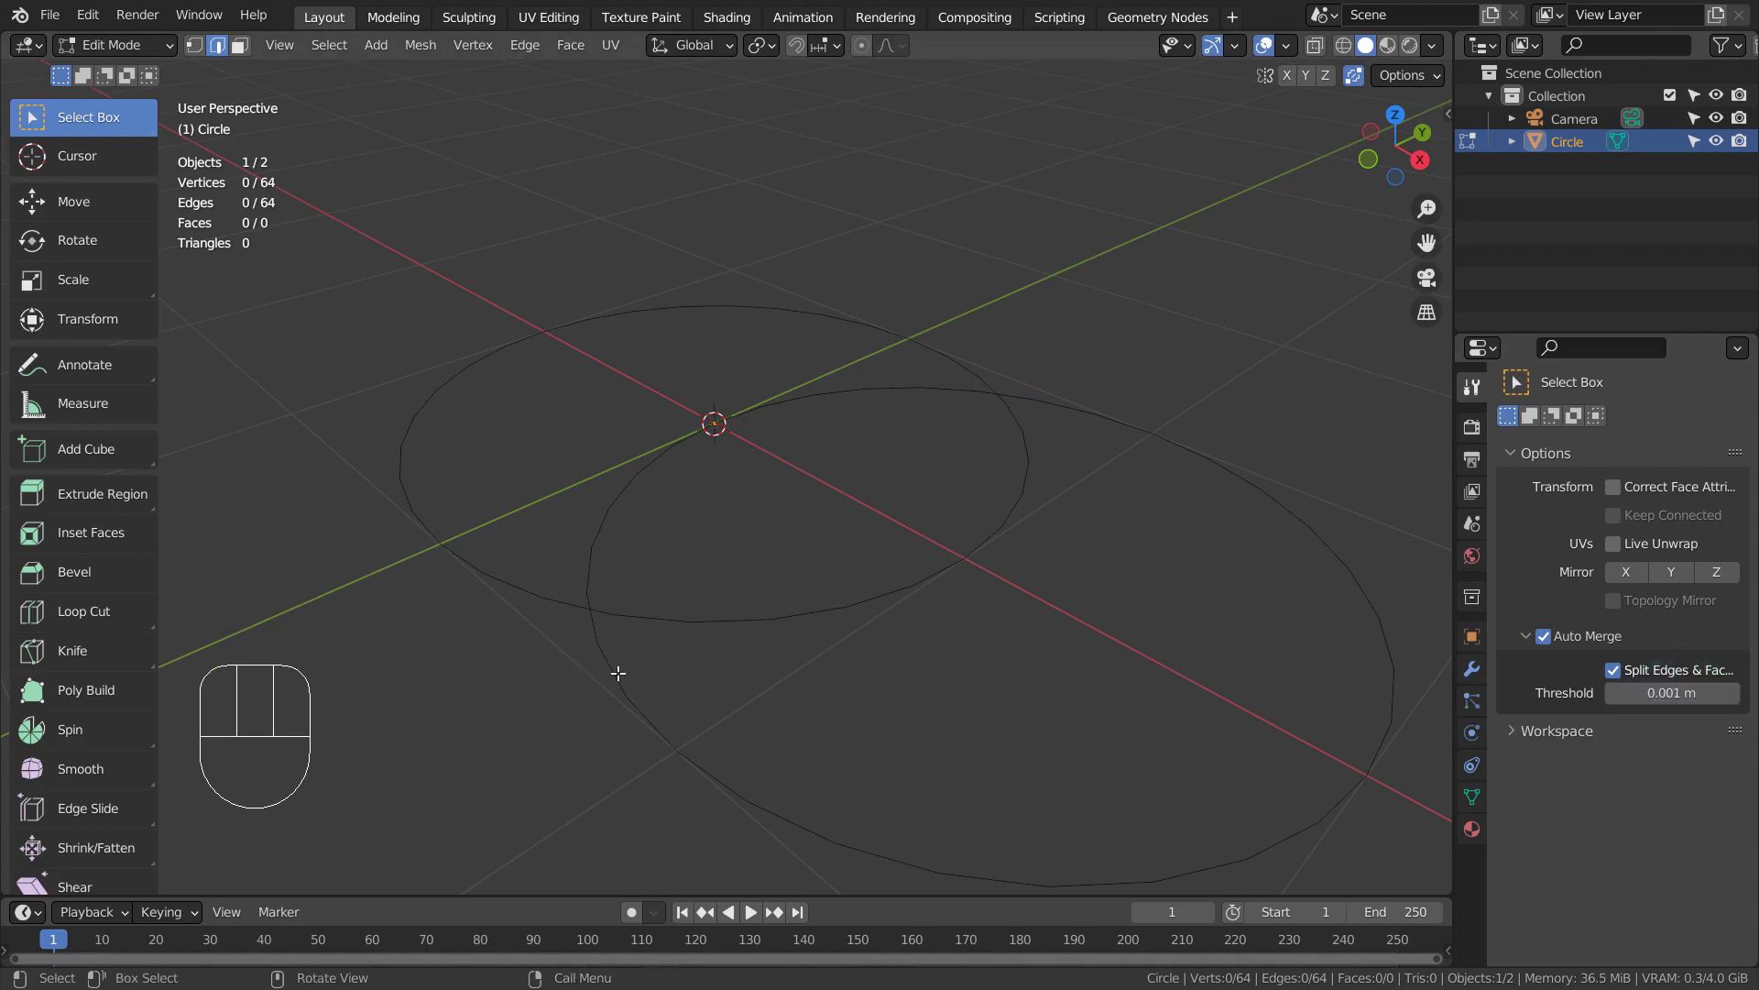
type("k")
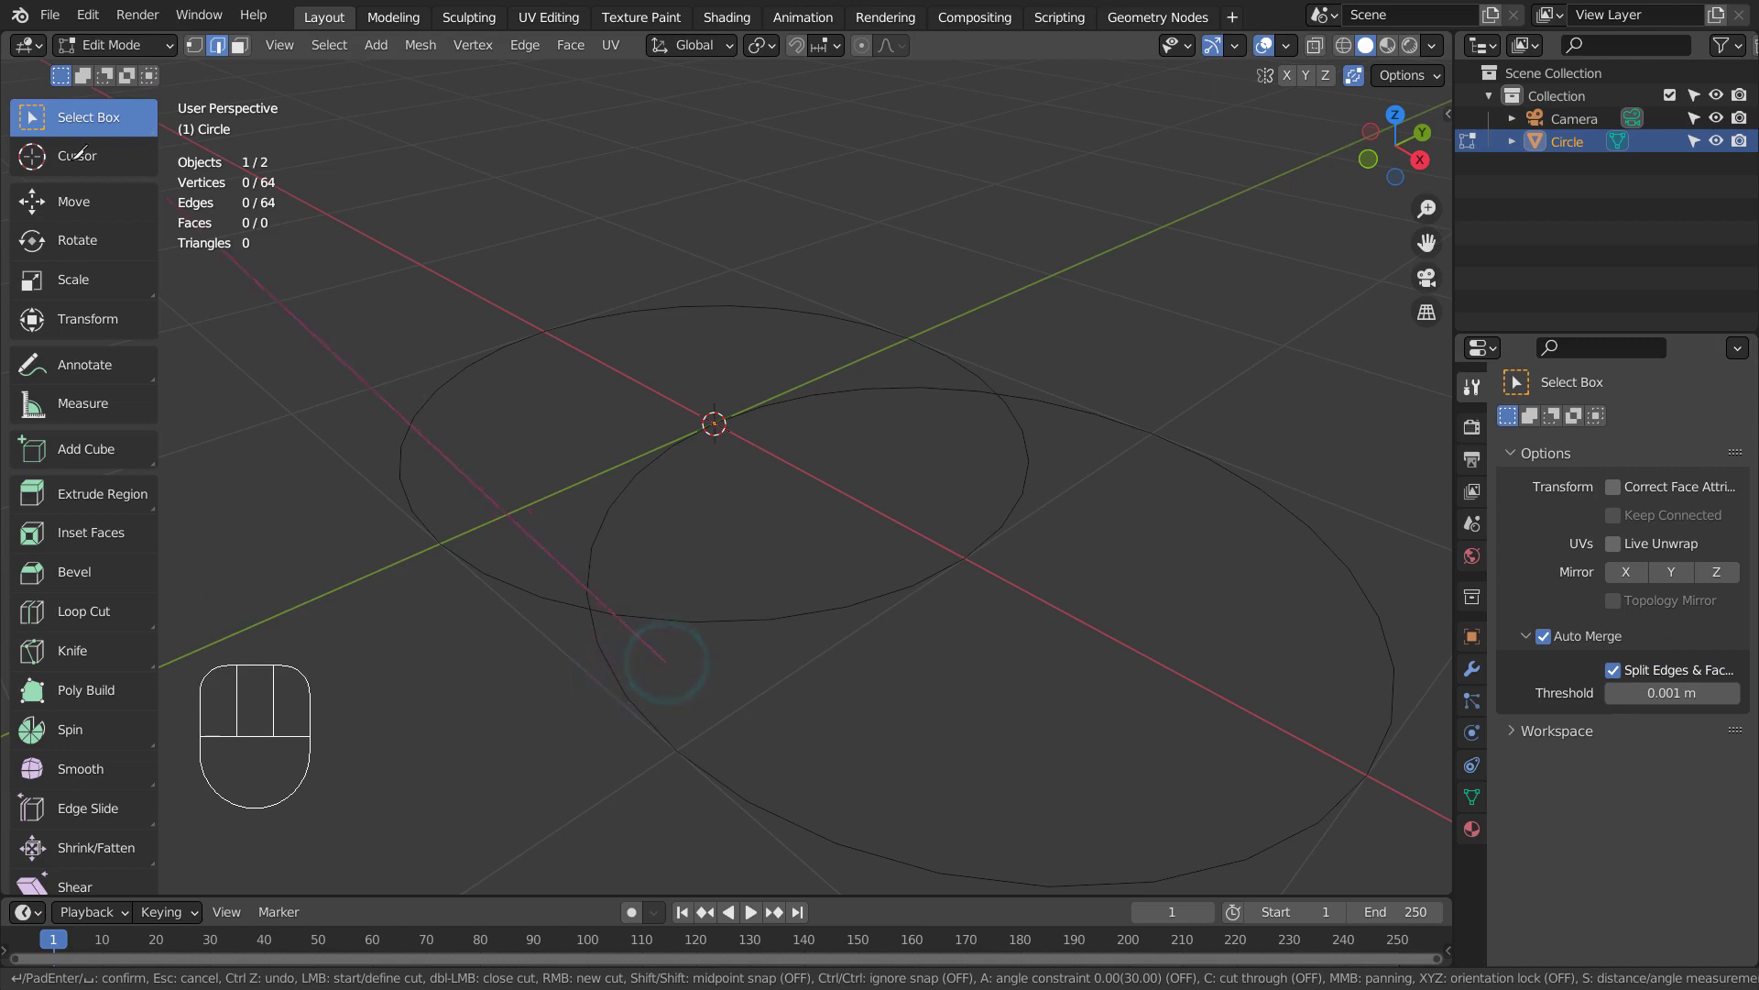
key("Escape")
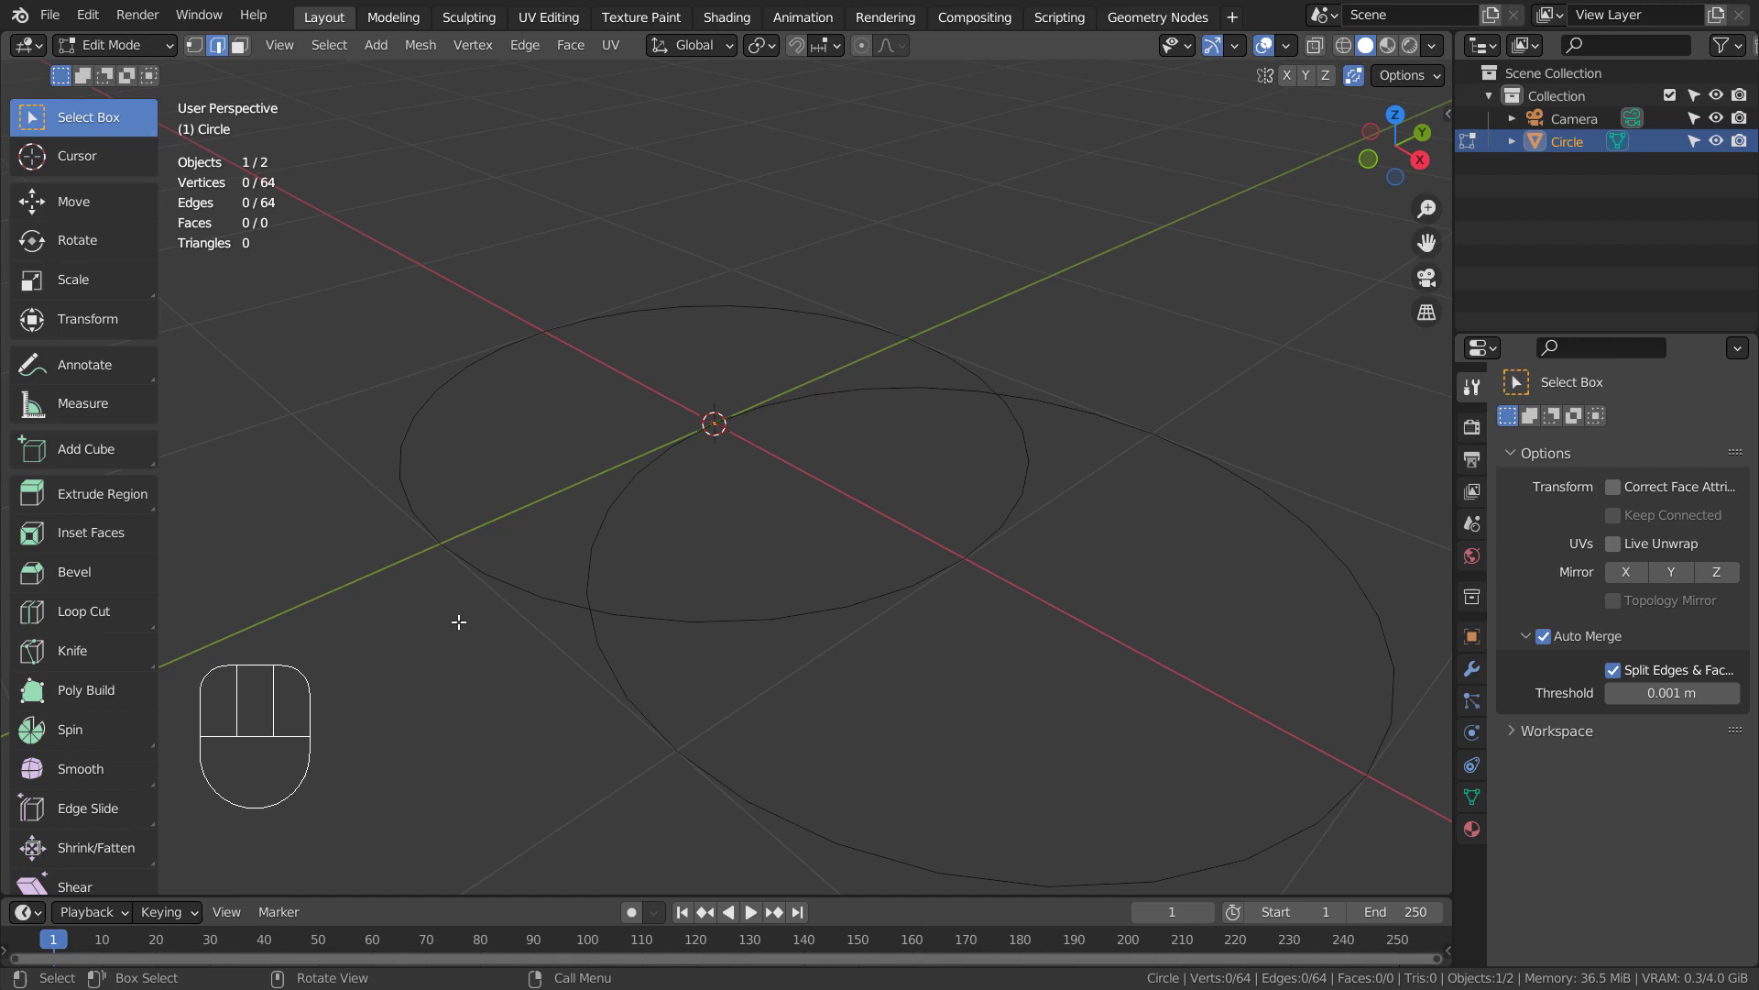
Select the second circle loop and raise it along Z.
key("l")
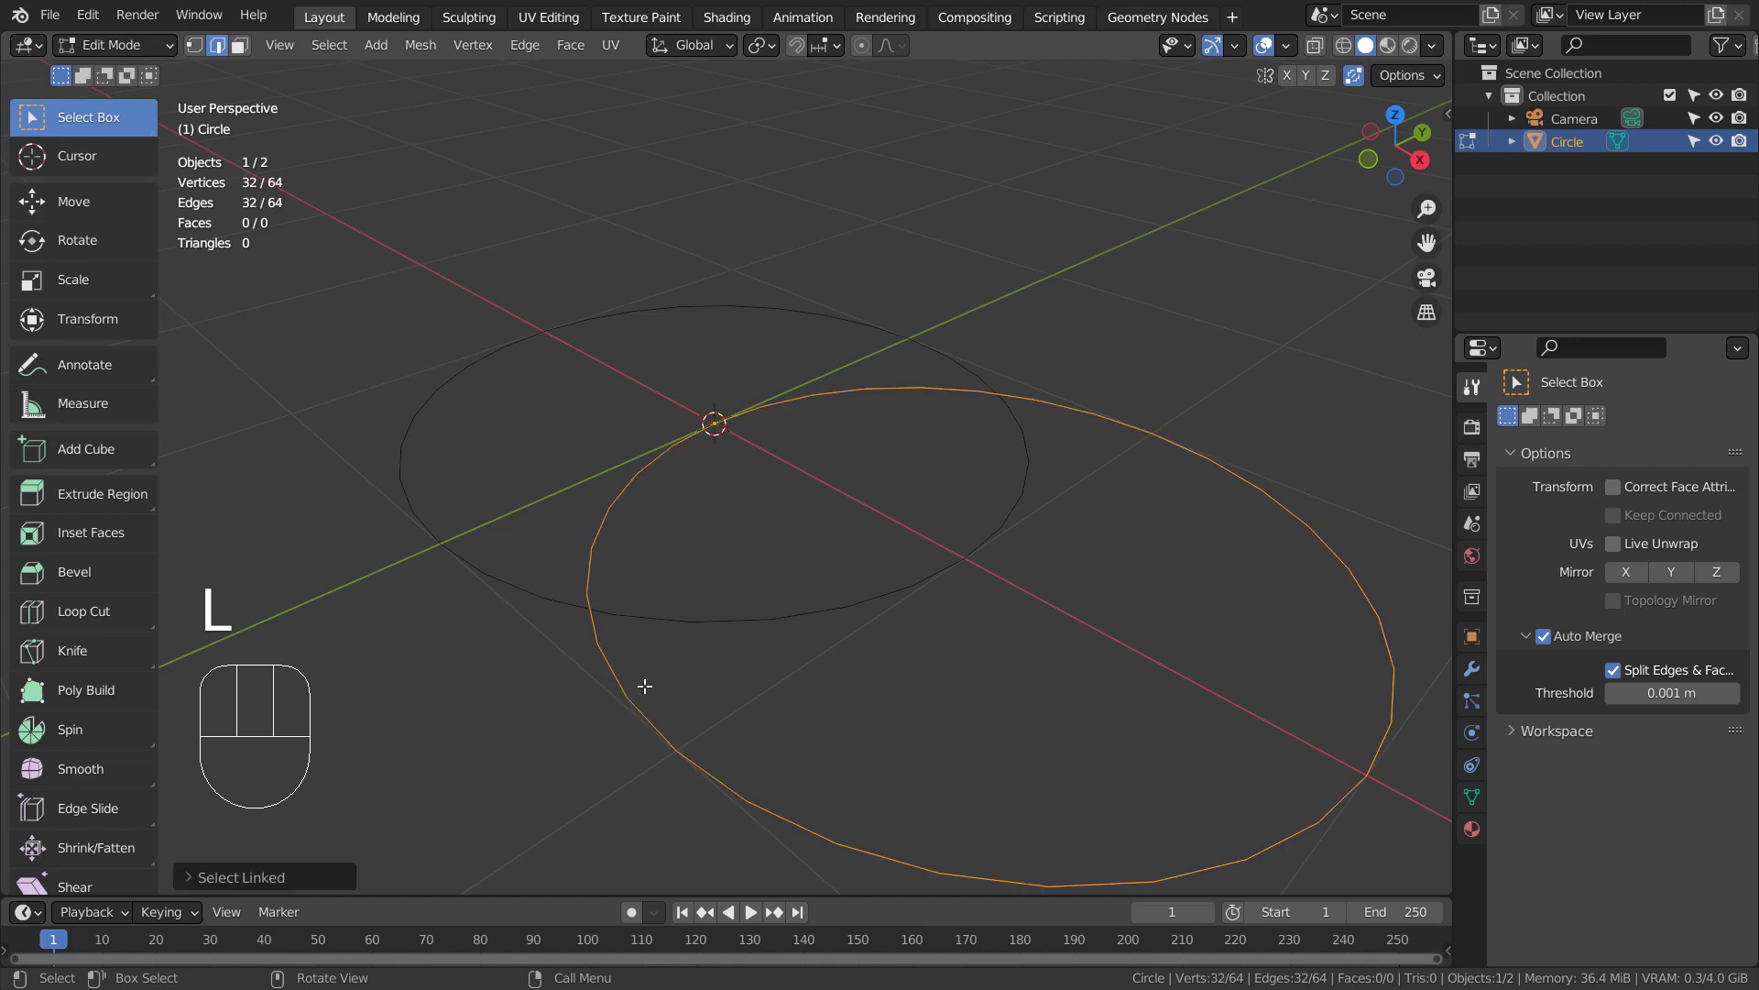
key("g")
key("z")
left_click(645, 678)
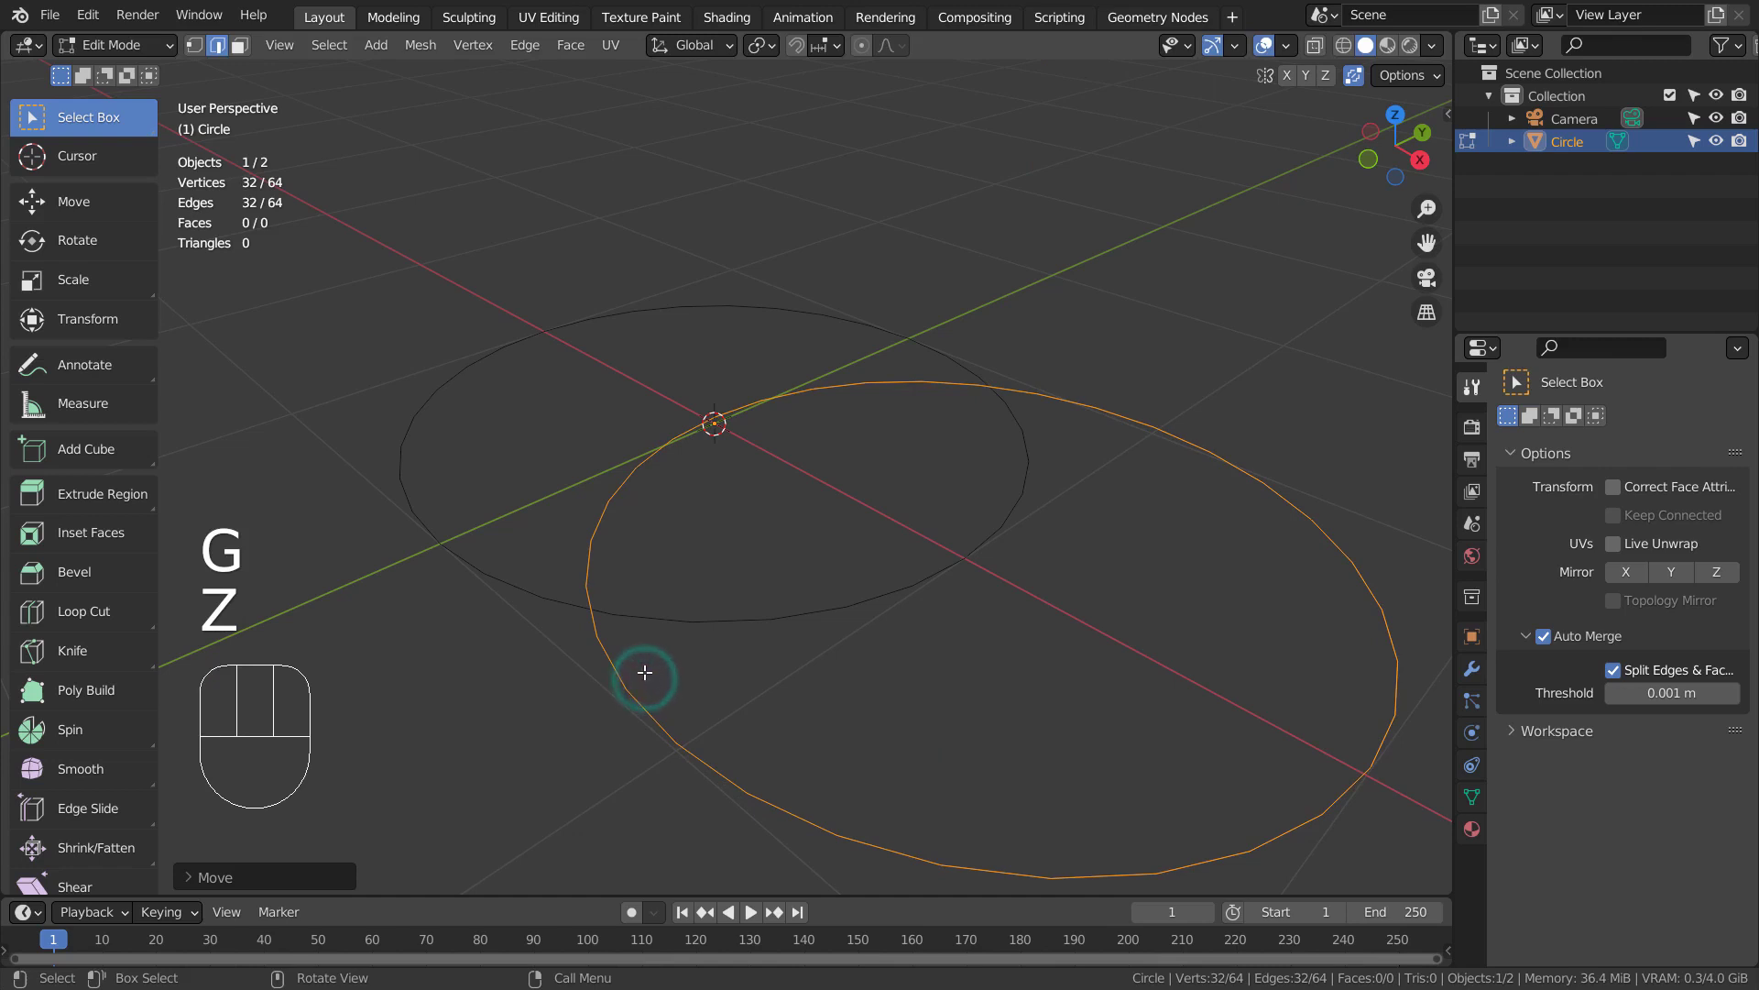
key("g")
key("z")
left_click(641, 676)
From a low side view, move the circle back into the plane without merging.
scroll(578, 602, "up", 2)
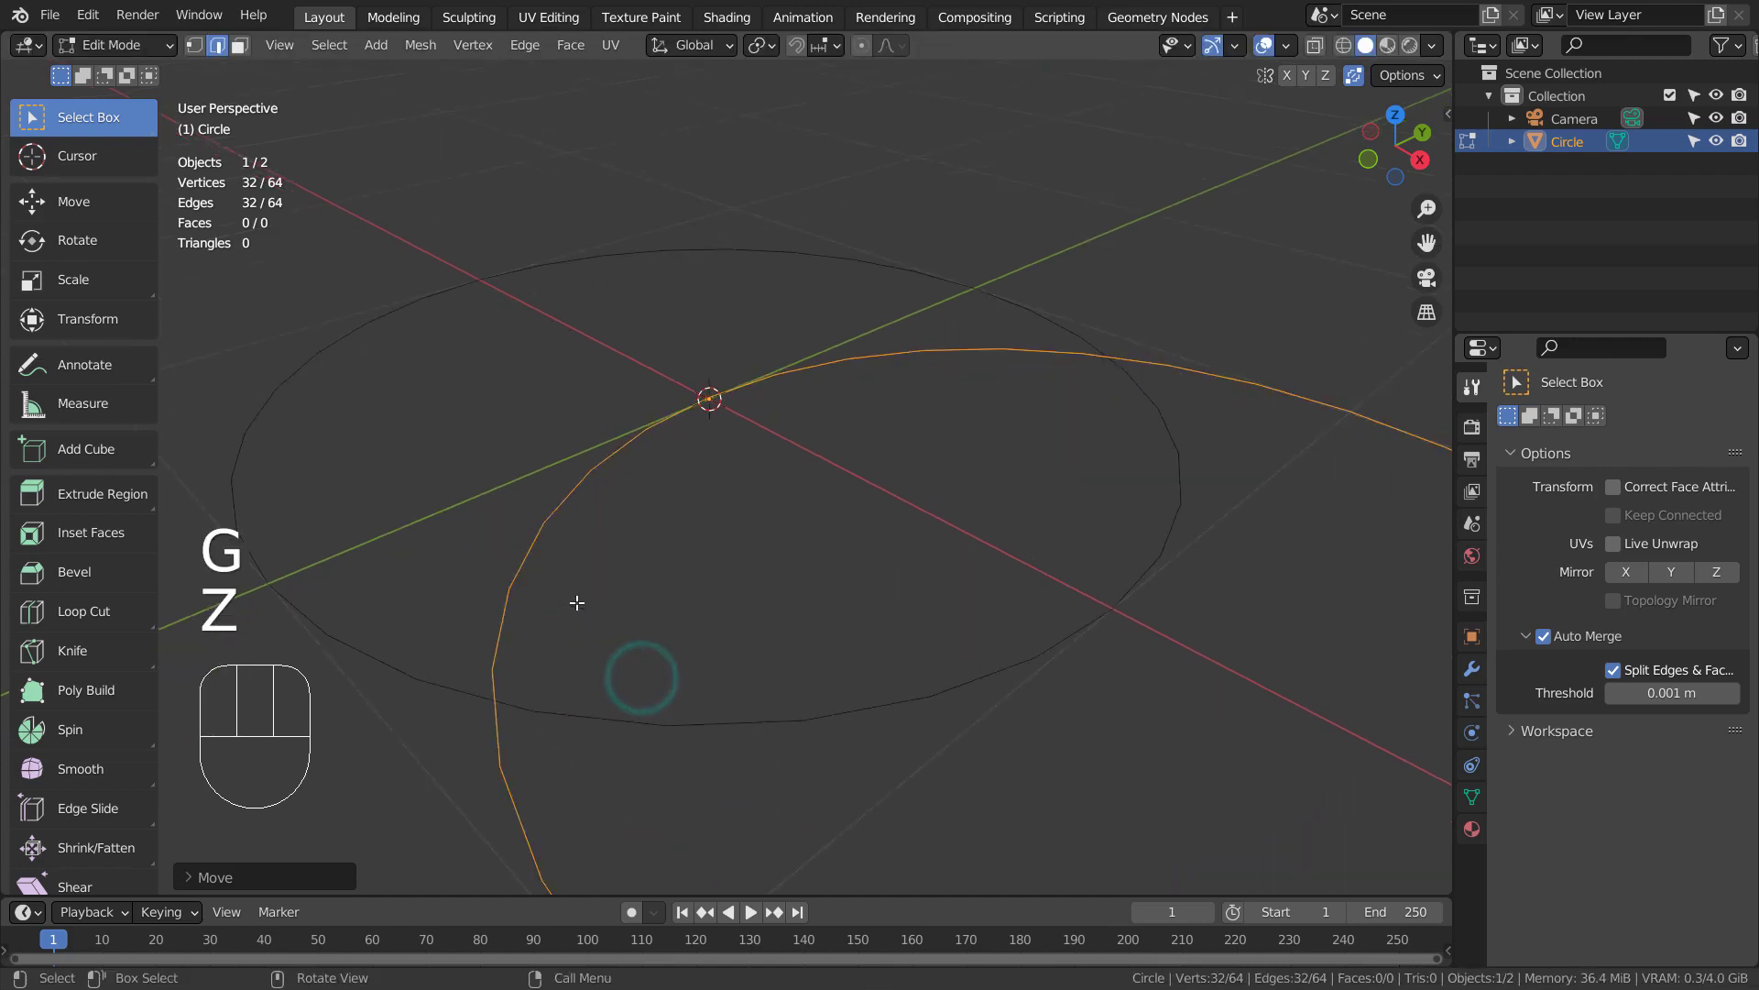
middle_click_drag(577, 602, 588, 668)
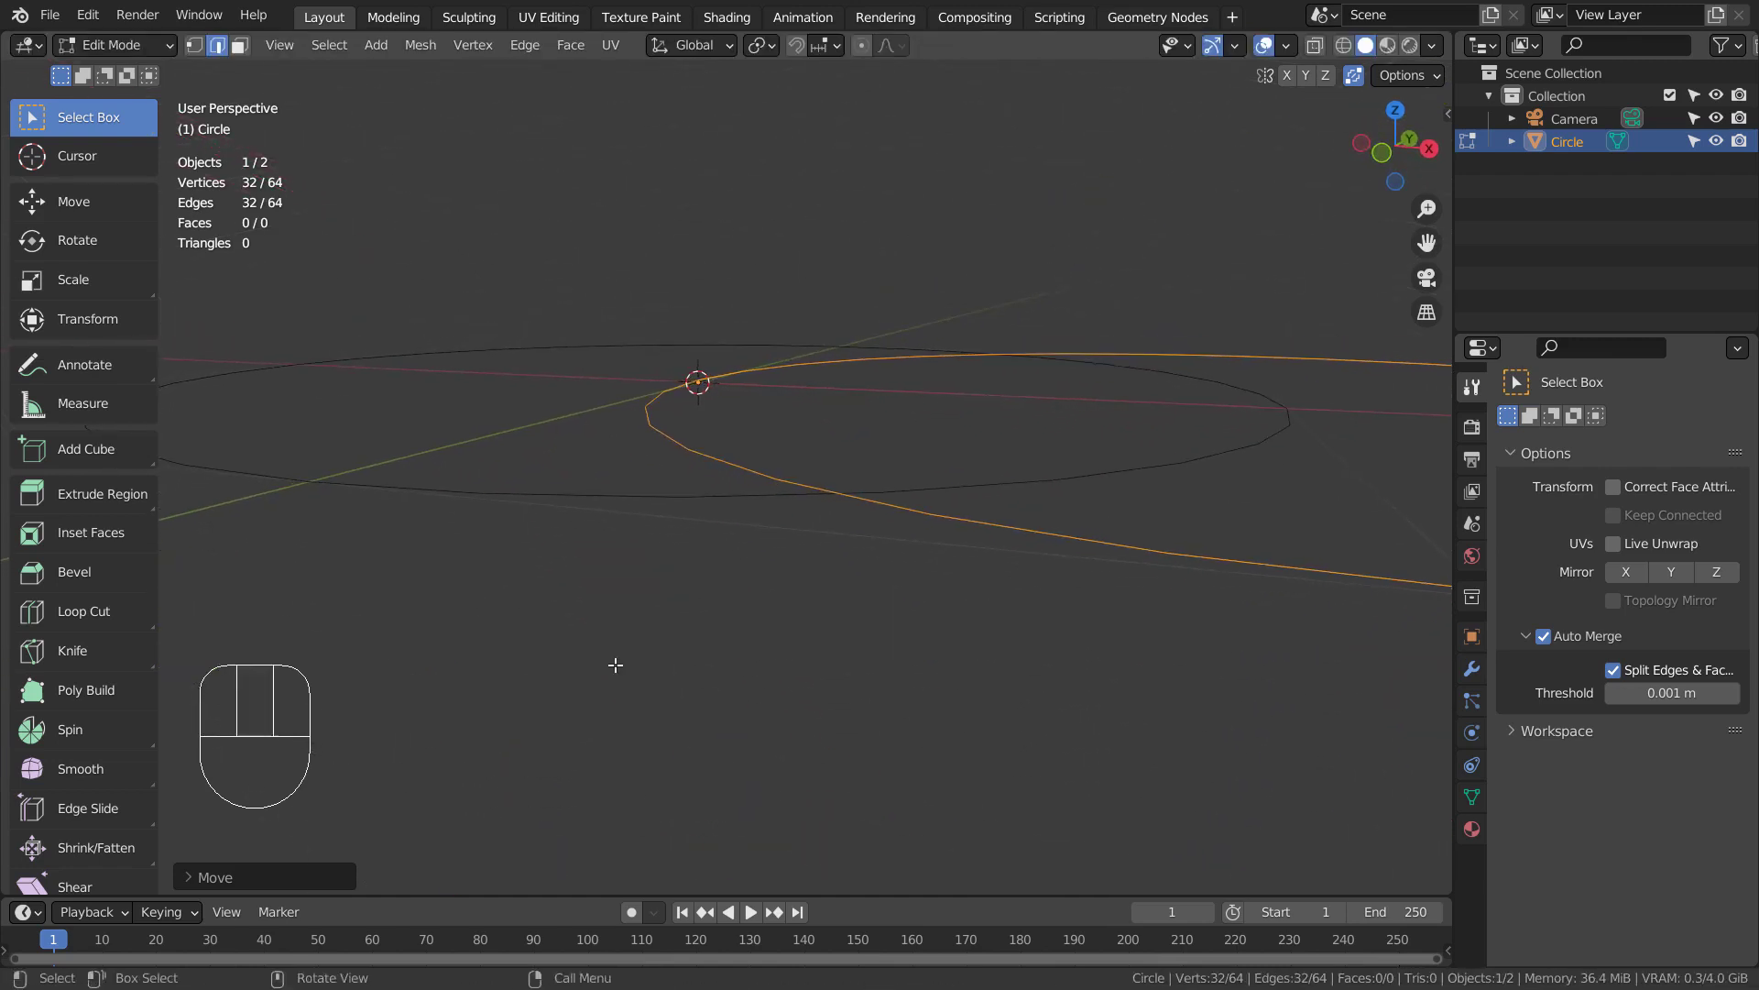
key("1")
key("g")
key("z")
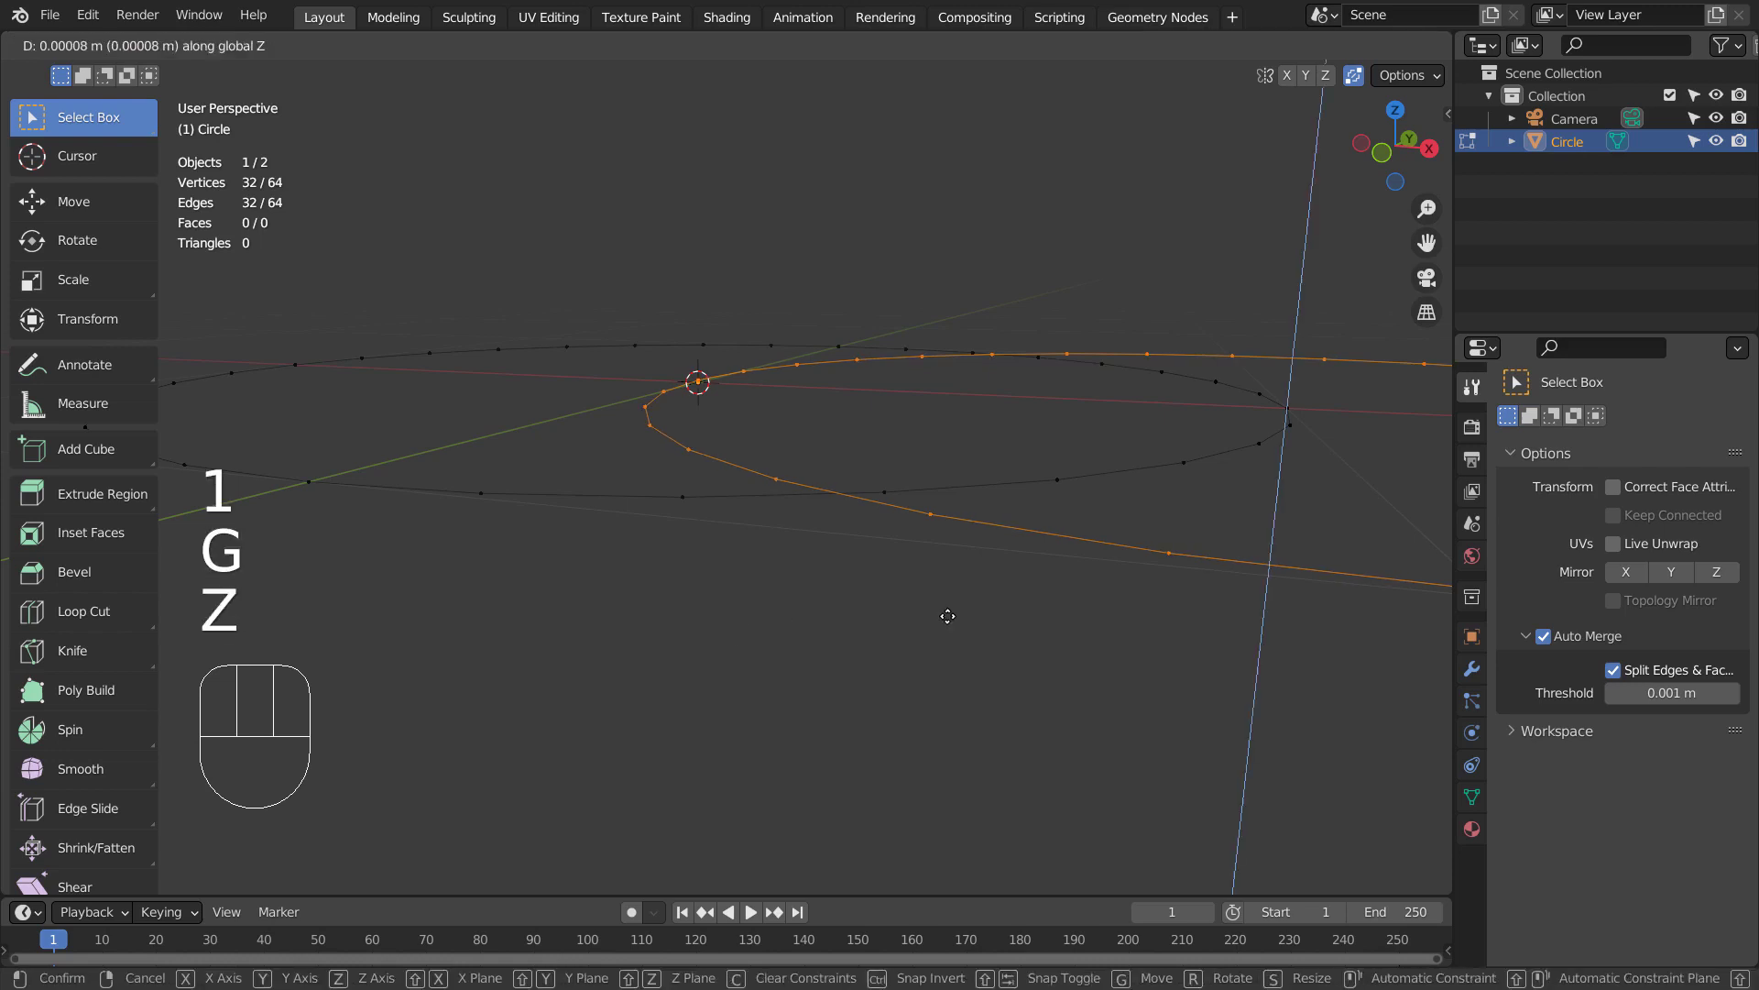
left_click(937, 614)
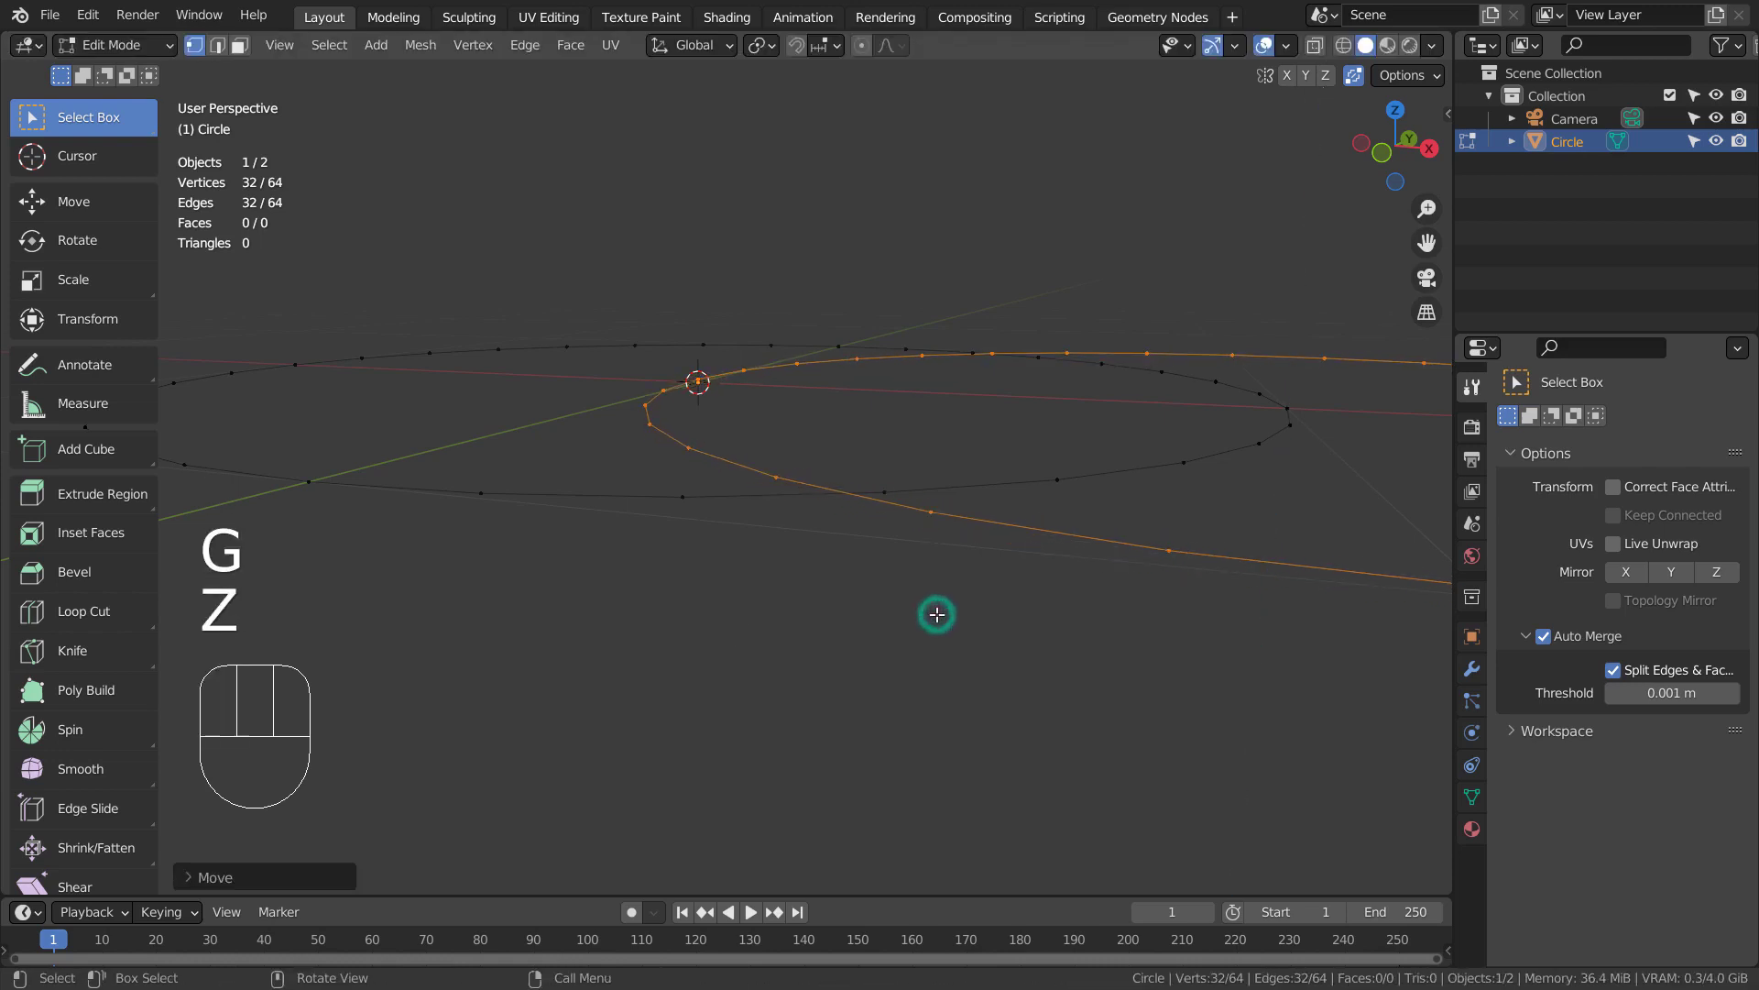
left_click(1691, 692)
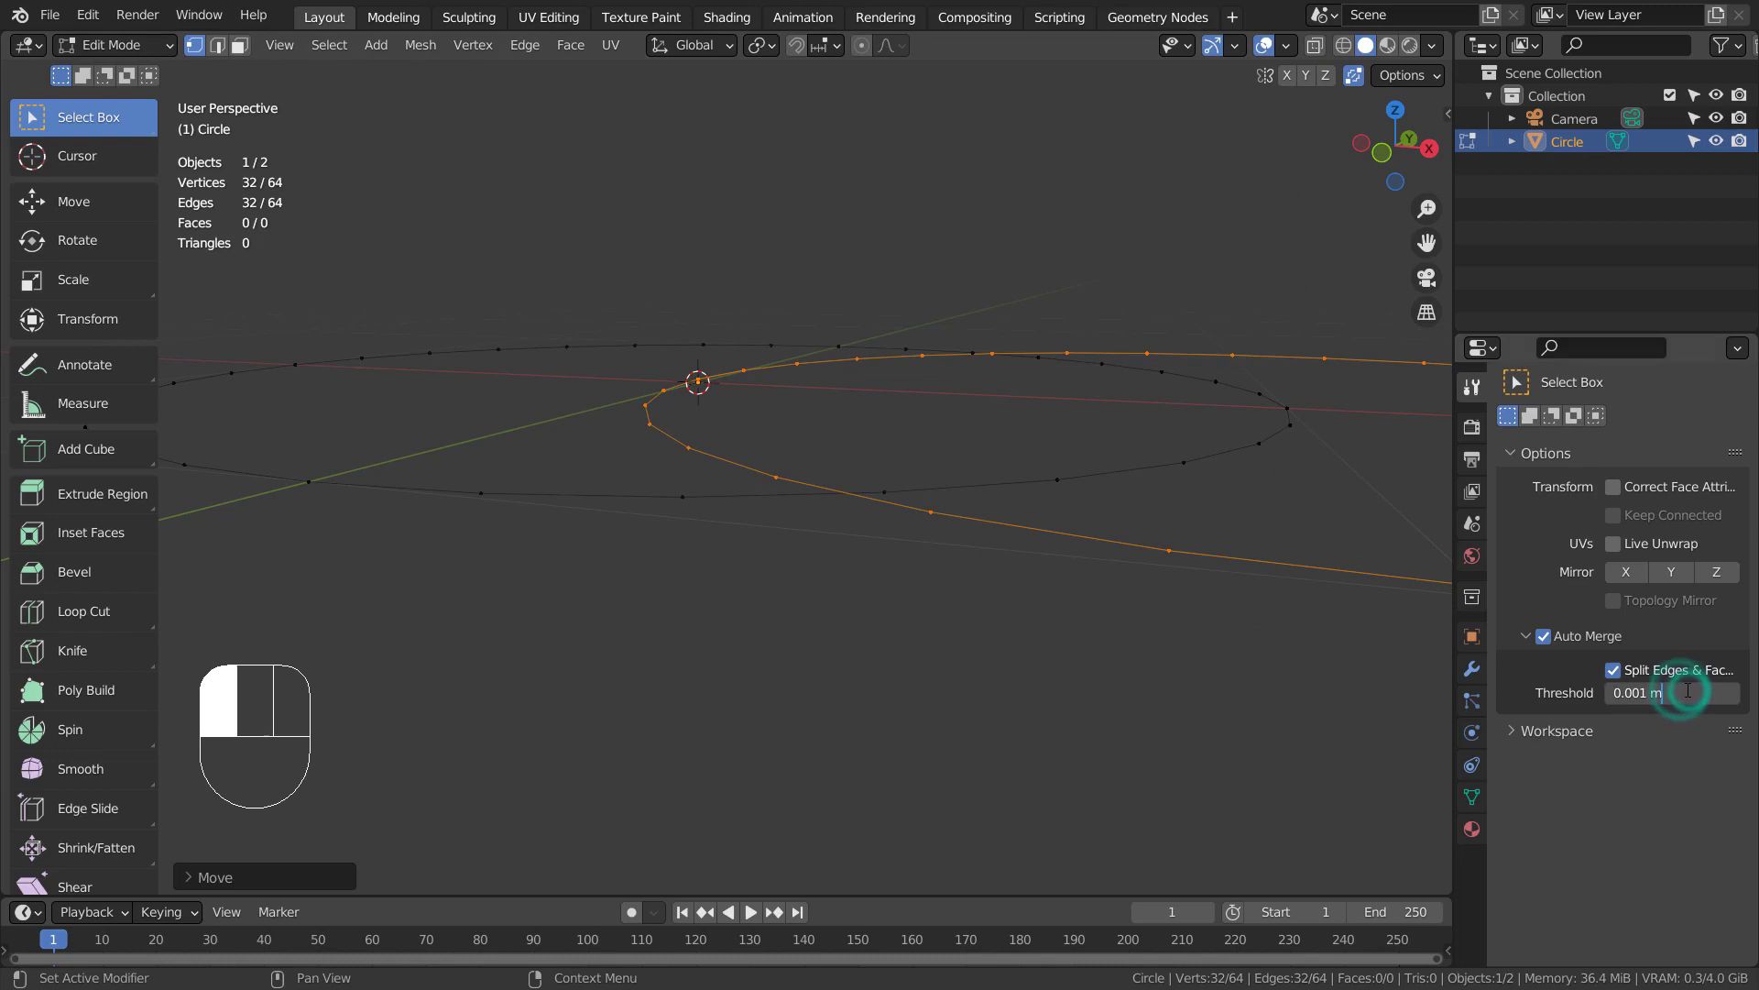
With the threshold at 0.01 m, move the circle along Z so the rings merge.
key("BackSpace")
key("BackSpace")
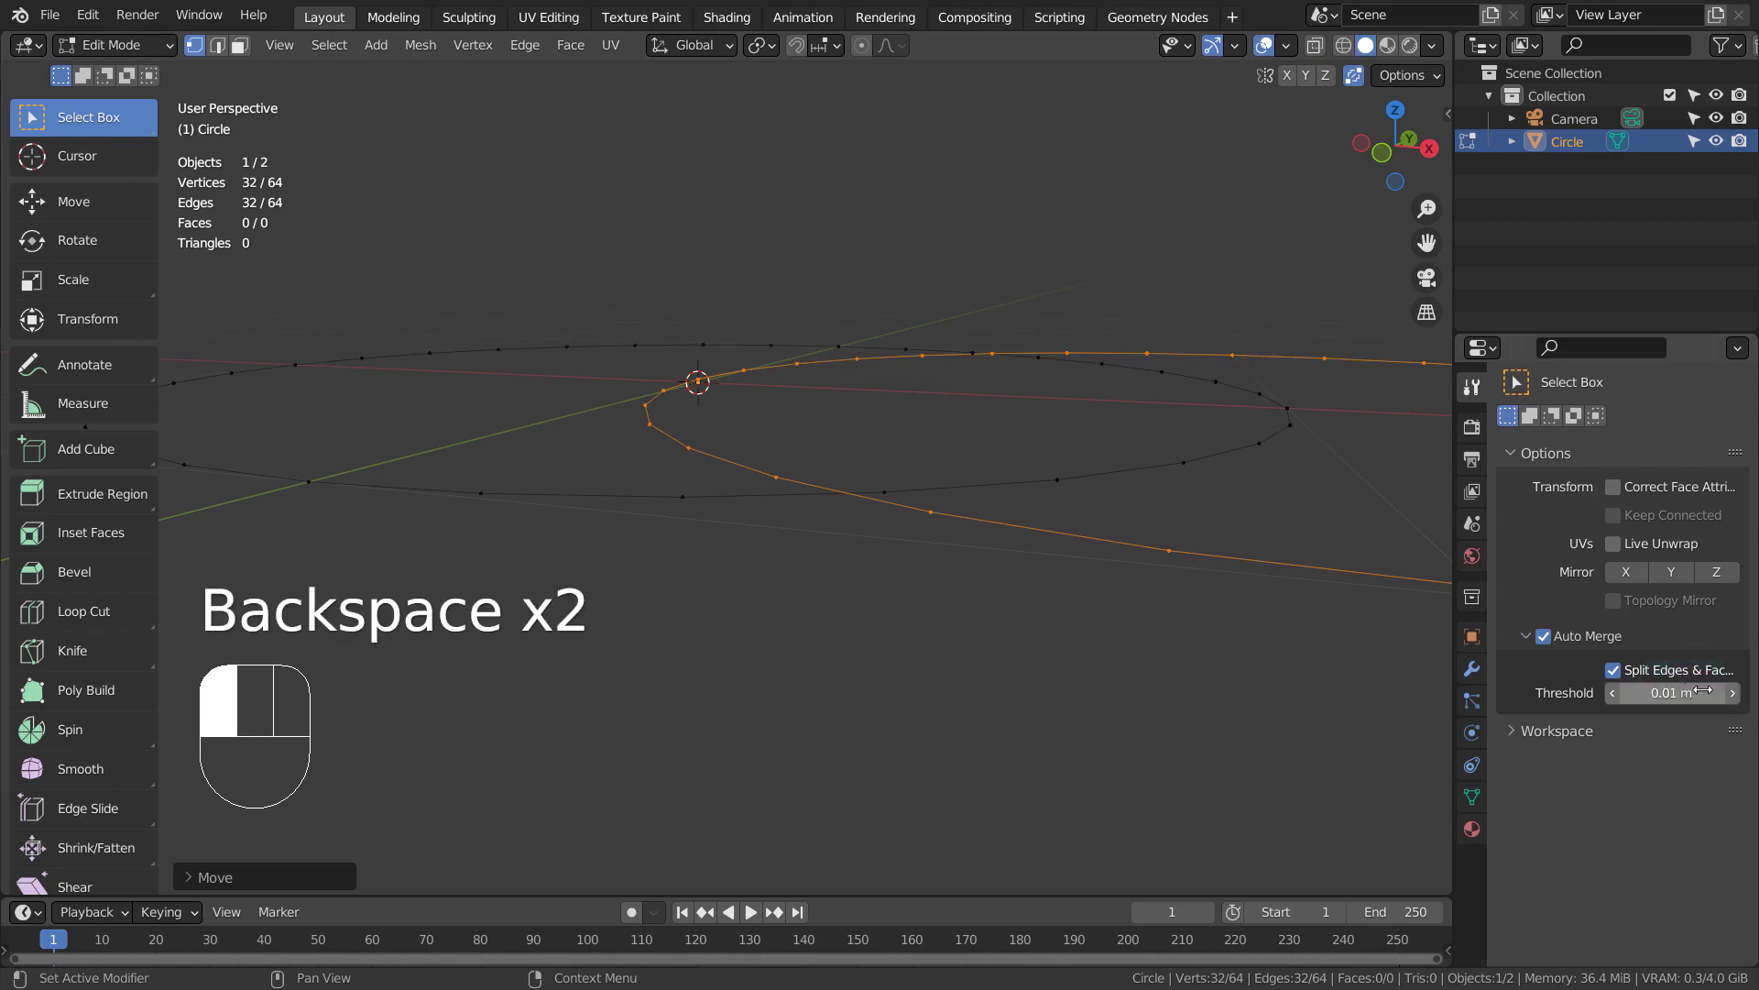
key("g")
key("z")
left_click(1110, 642)
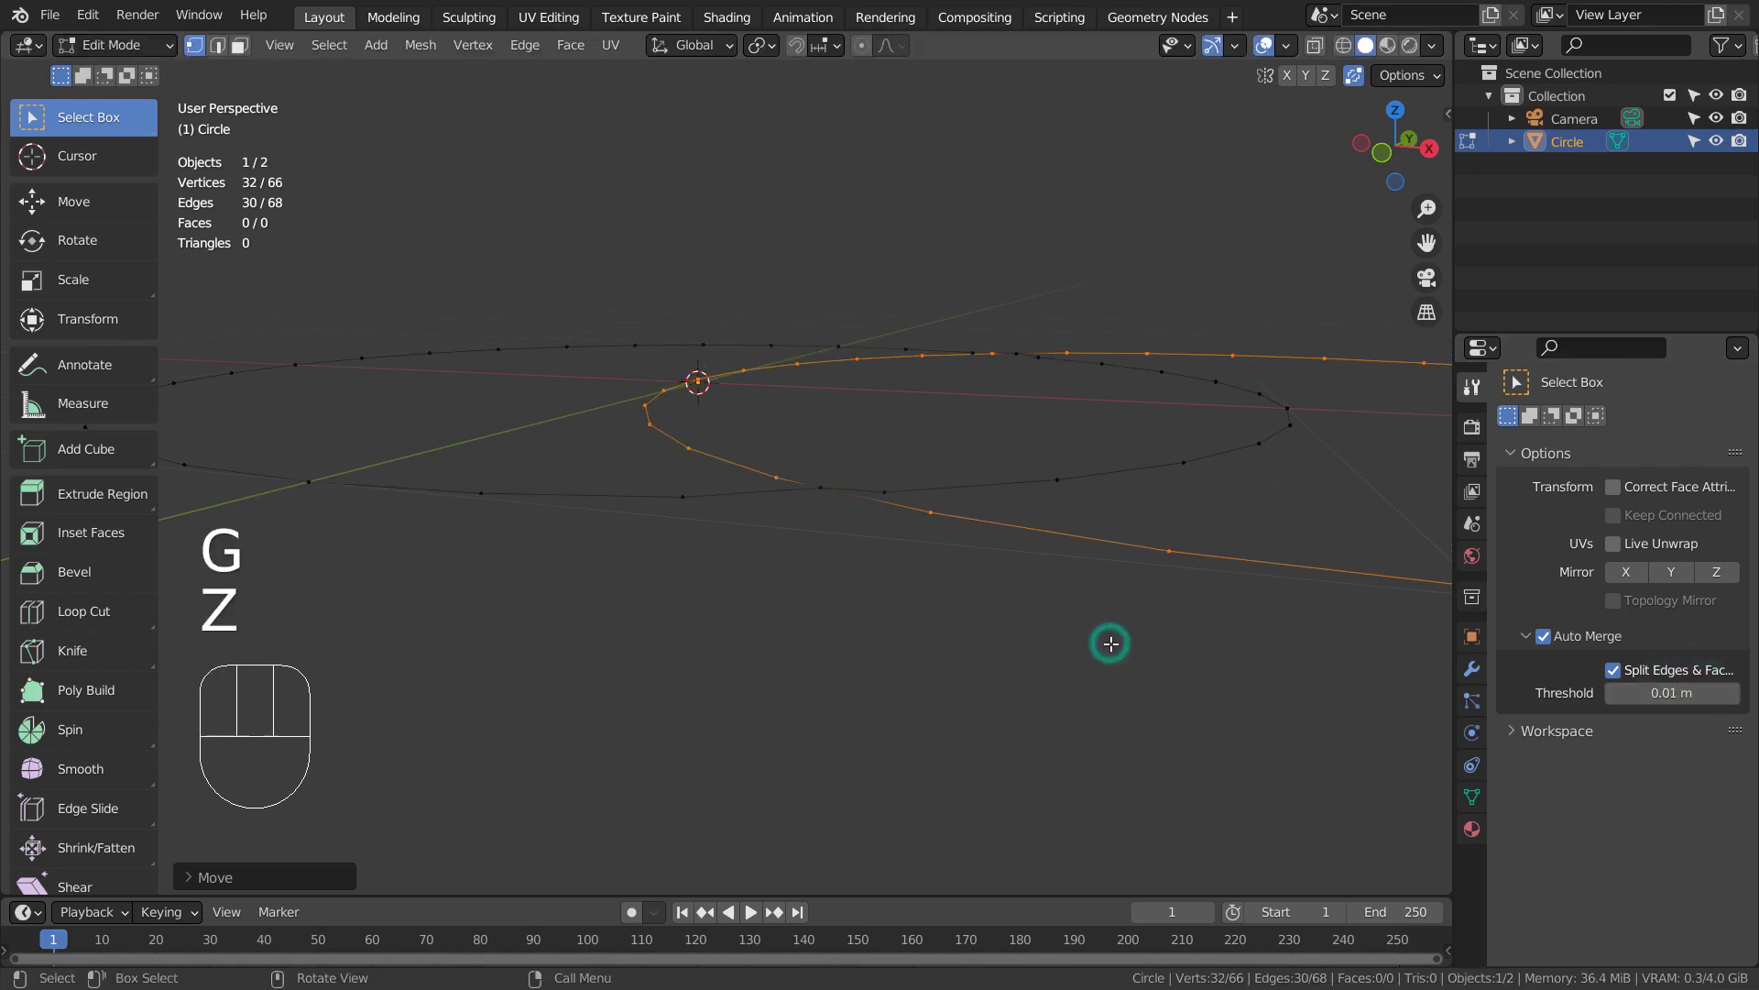
middle_click_drag(1093, 520, 1069, 546)
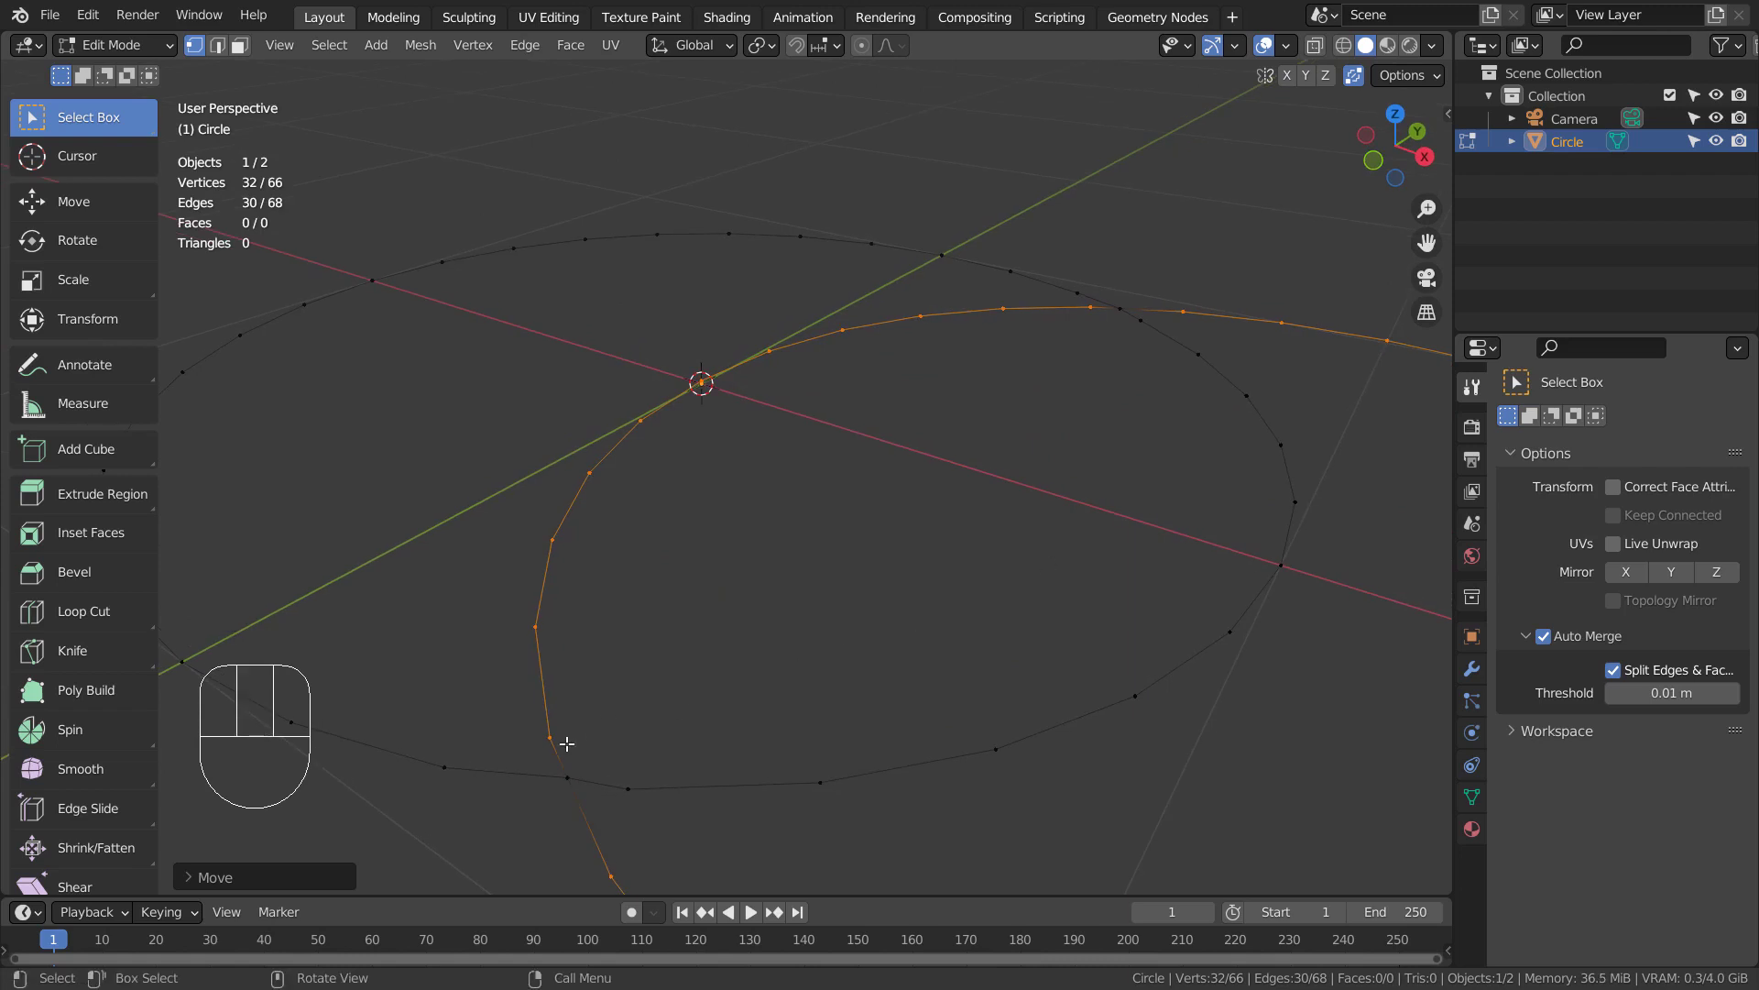
Select and test-move the two intersection vertices, undo, and return to Object Mode.
left_click(535, 788)
left_click(1120, 309, "shift")
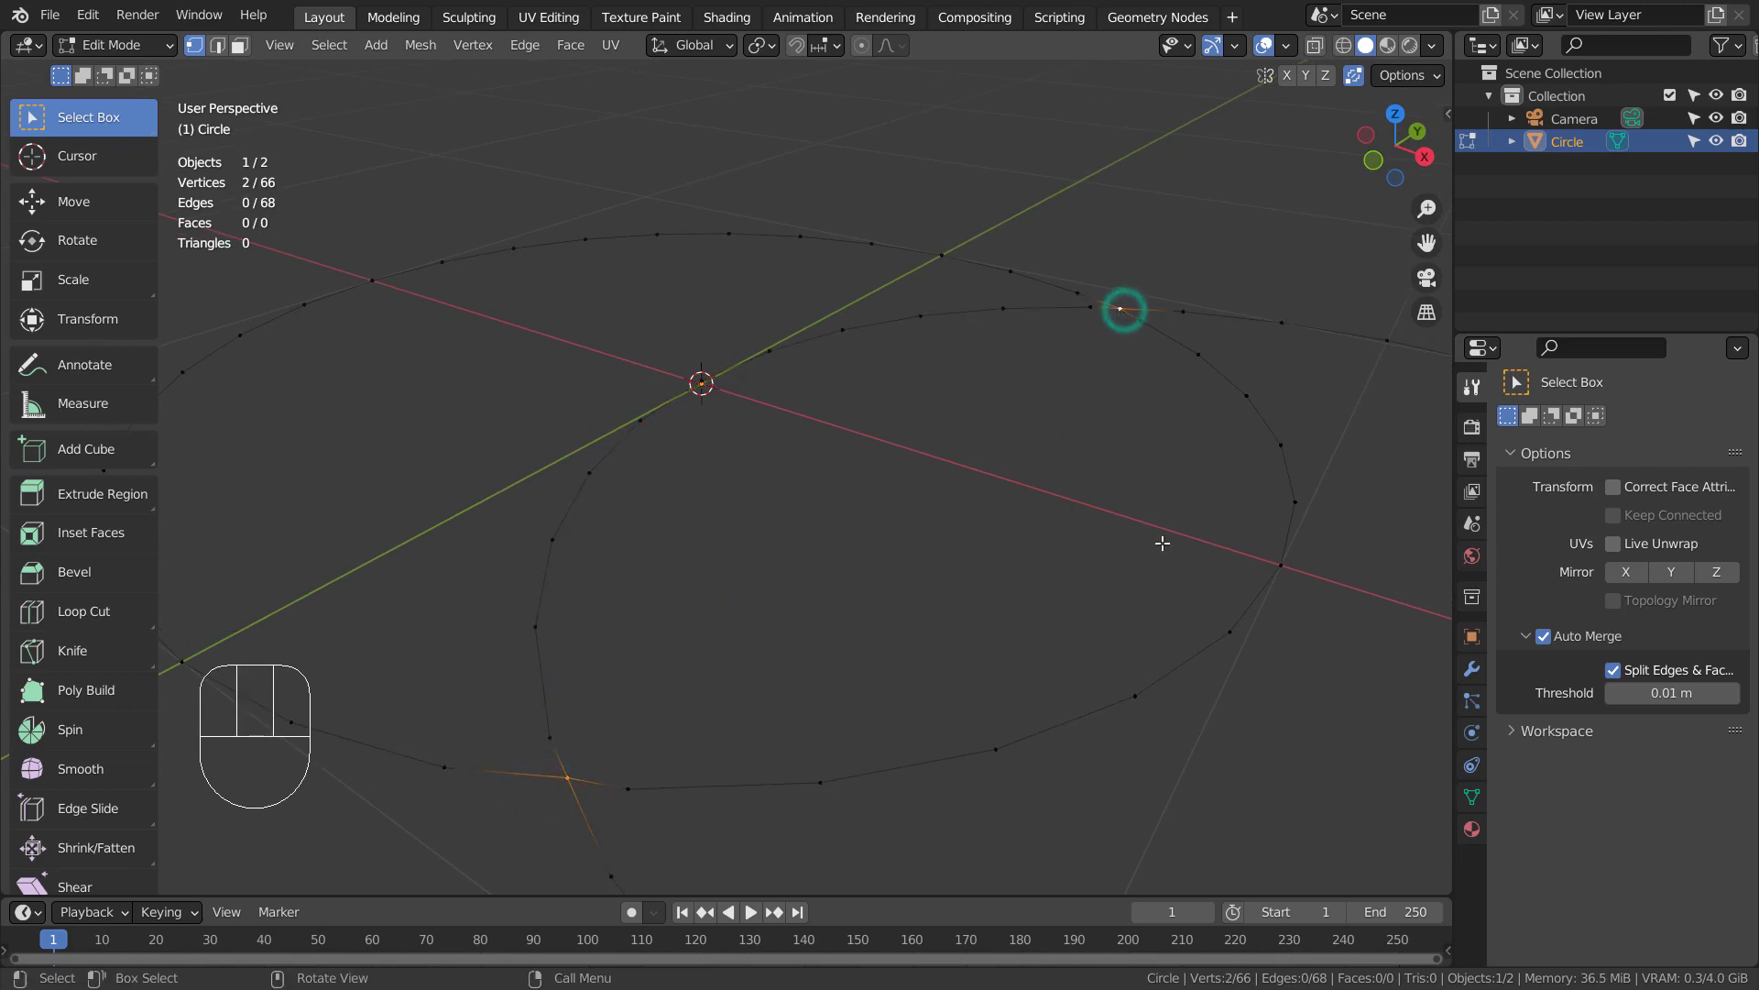
middle_click_drag(1152, 580, 1217, 671)
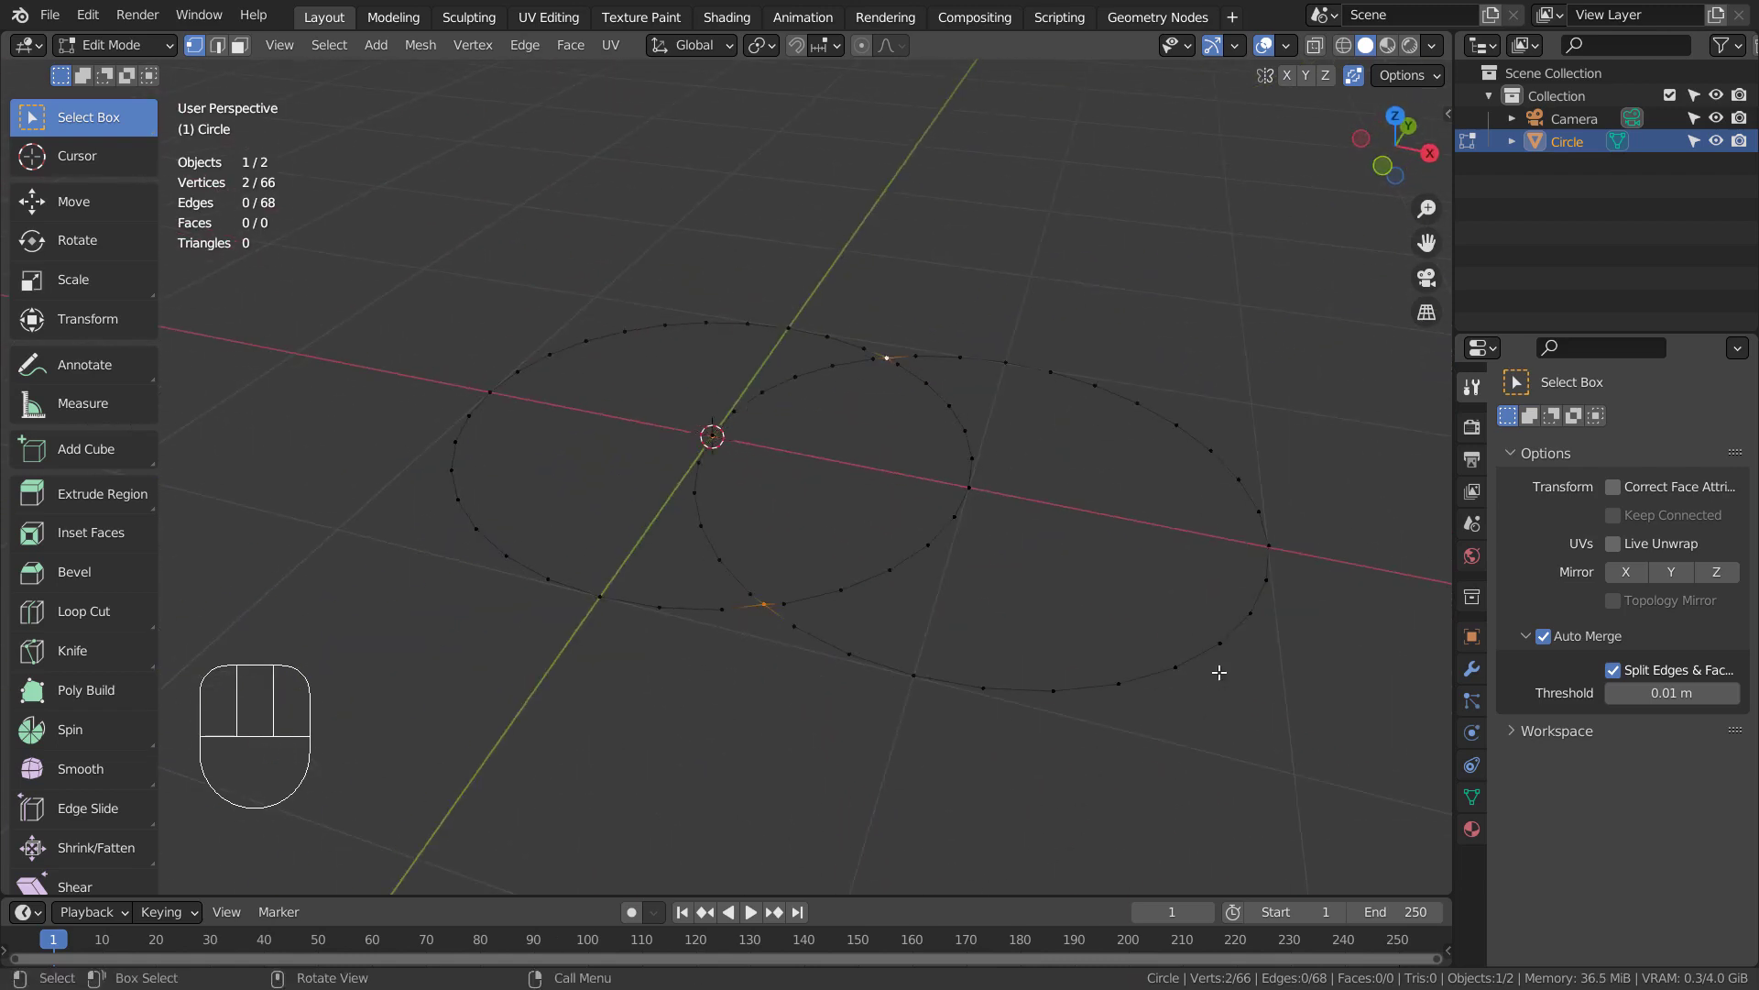
key("g")
key("z")
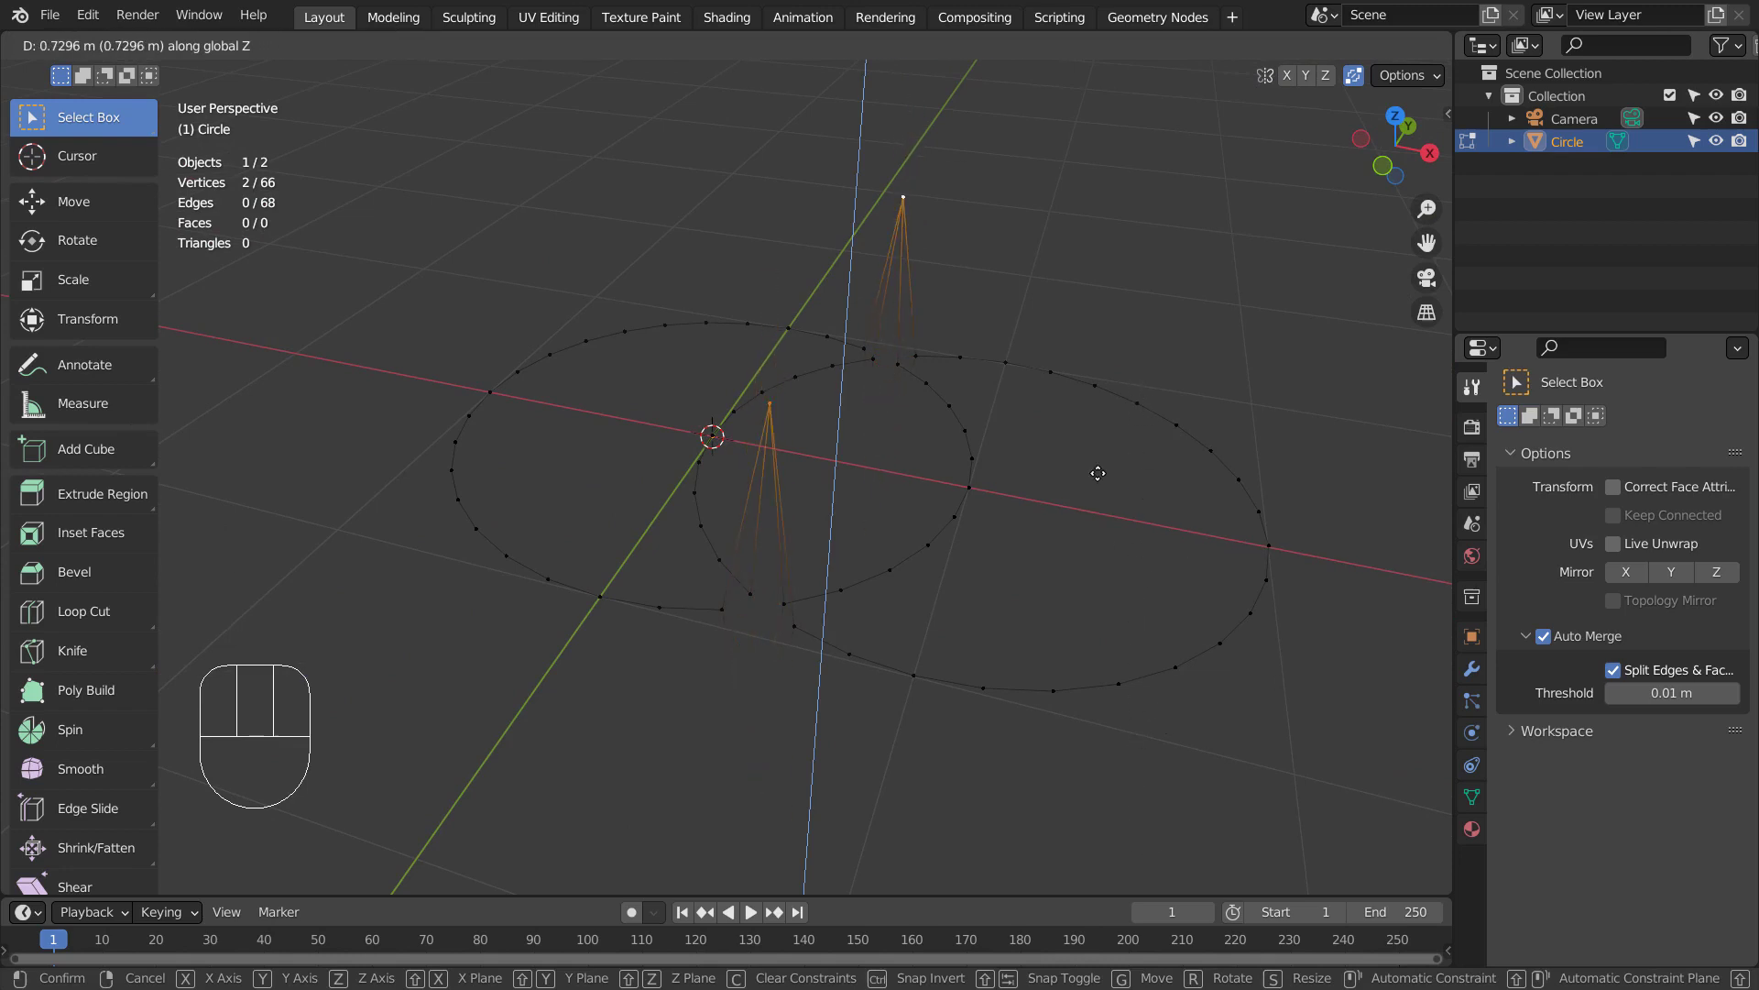
key("ctrl+z")
key("Tab")
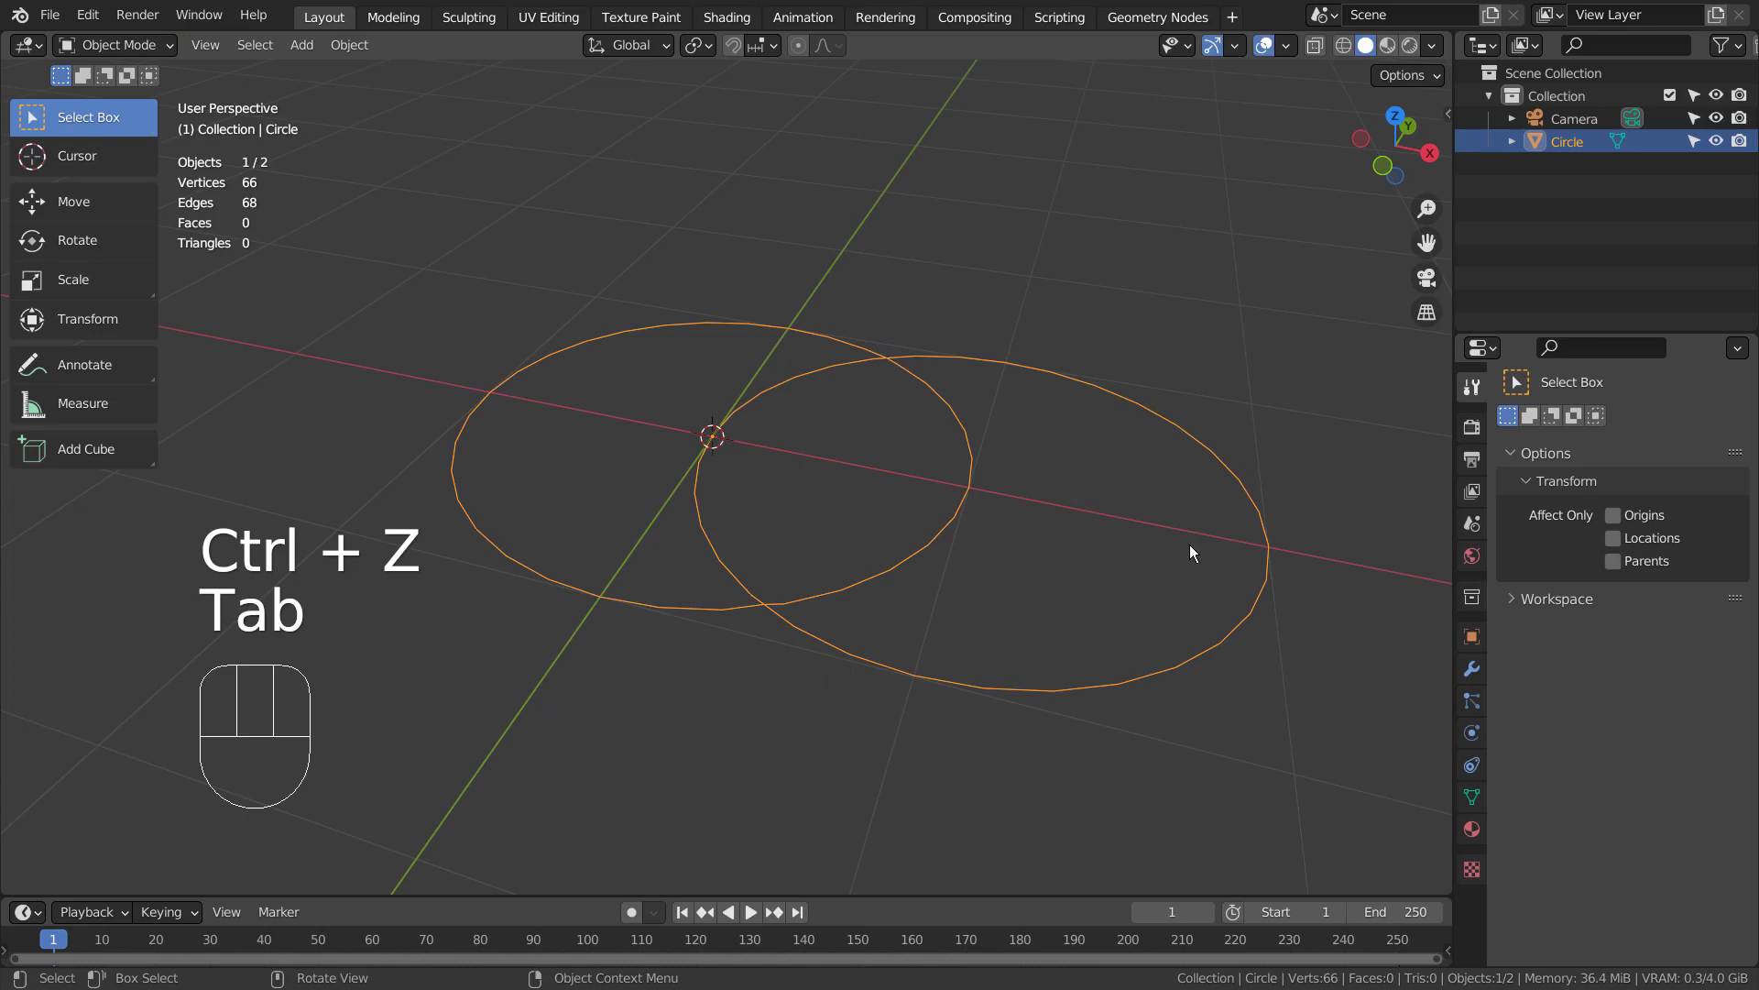